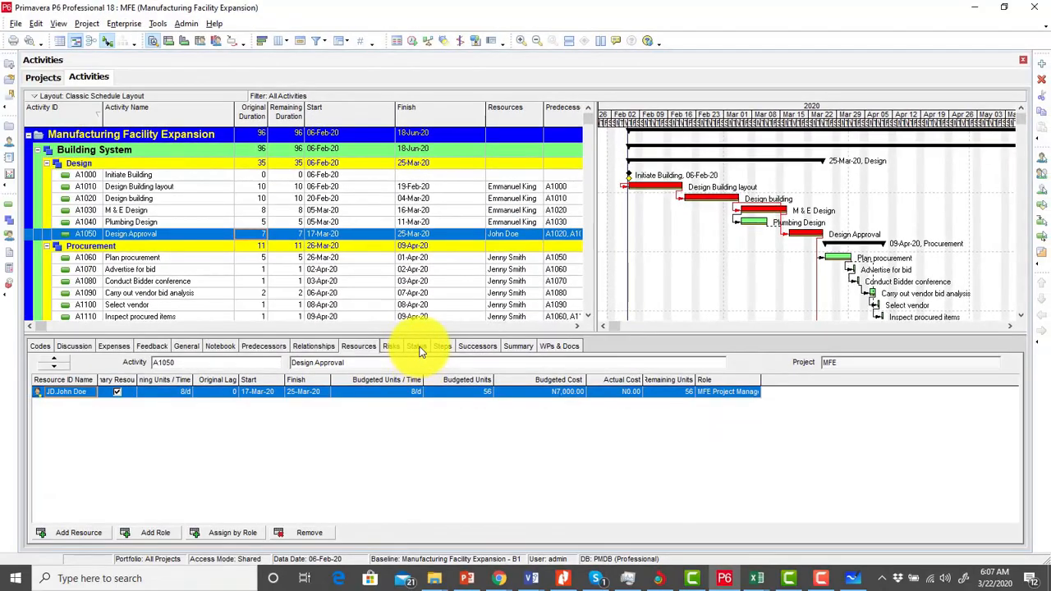
# Step: Show the status details of Design Approval and set the activity details to display all available tabs
pyautogui.click(418, 348)
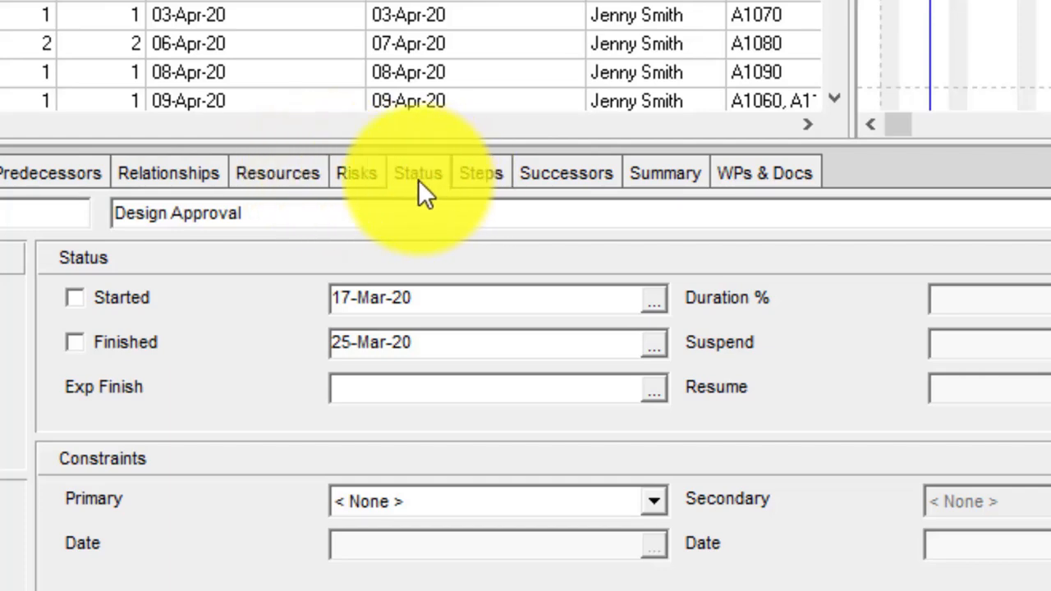
pyautogui.rightClick(876, 175)
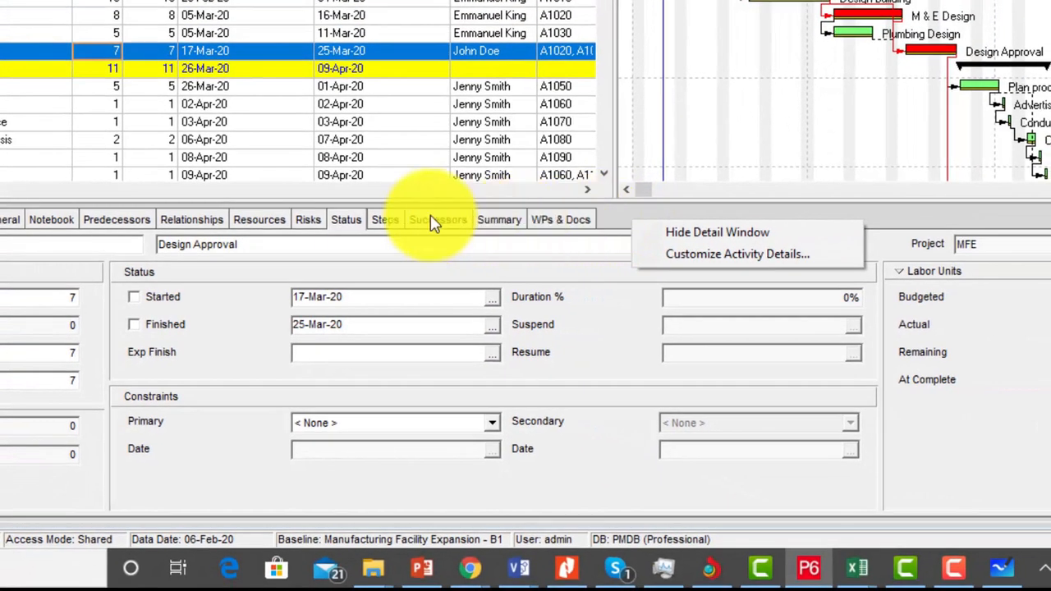
pyautogui.click(705, 254)
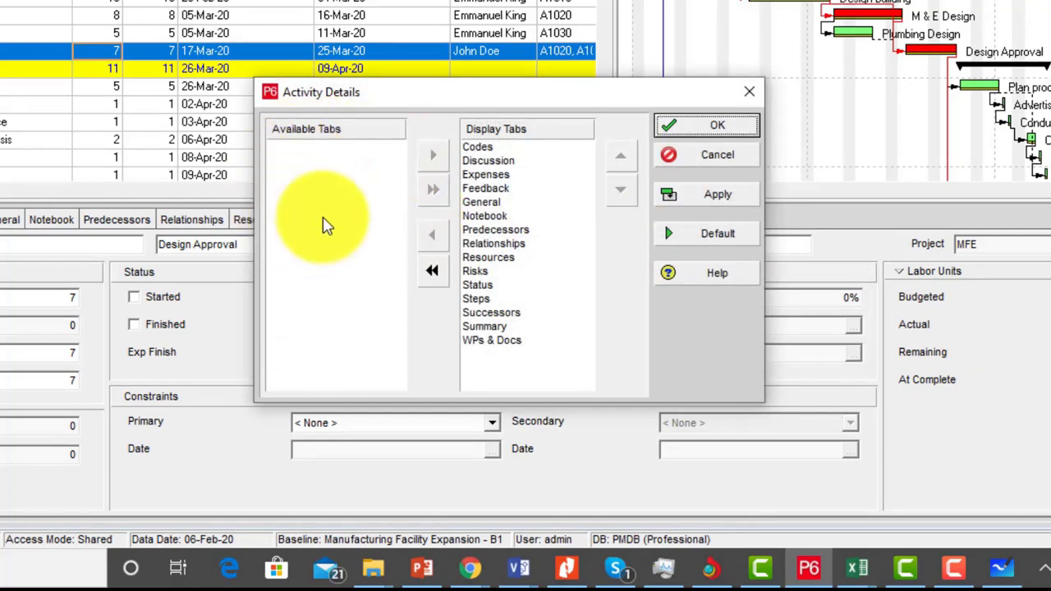
pyautogui.click(432, 271)
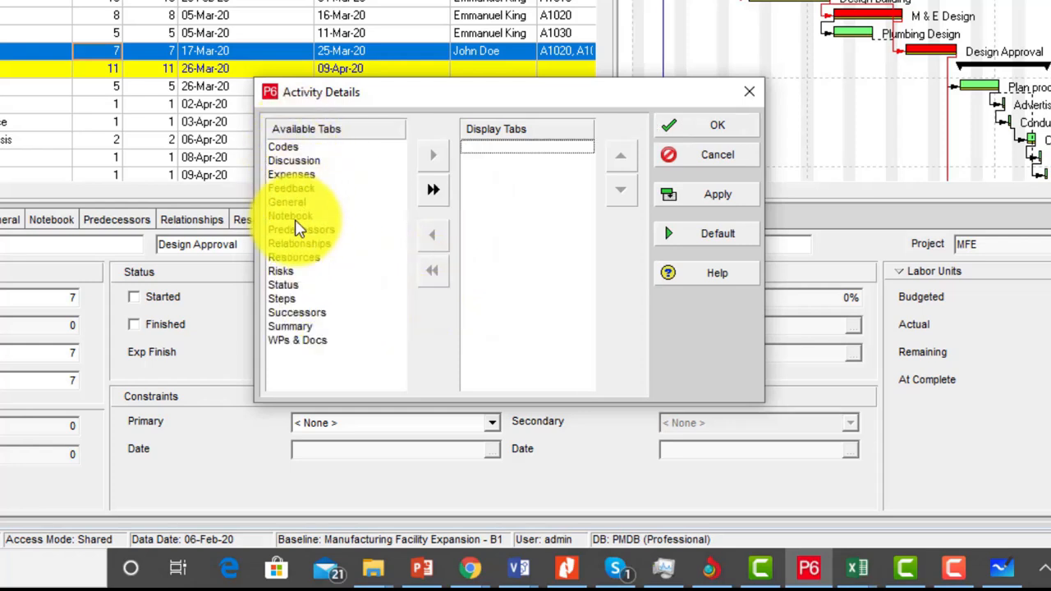
pyautogui.click(432, 192)
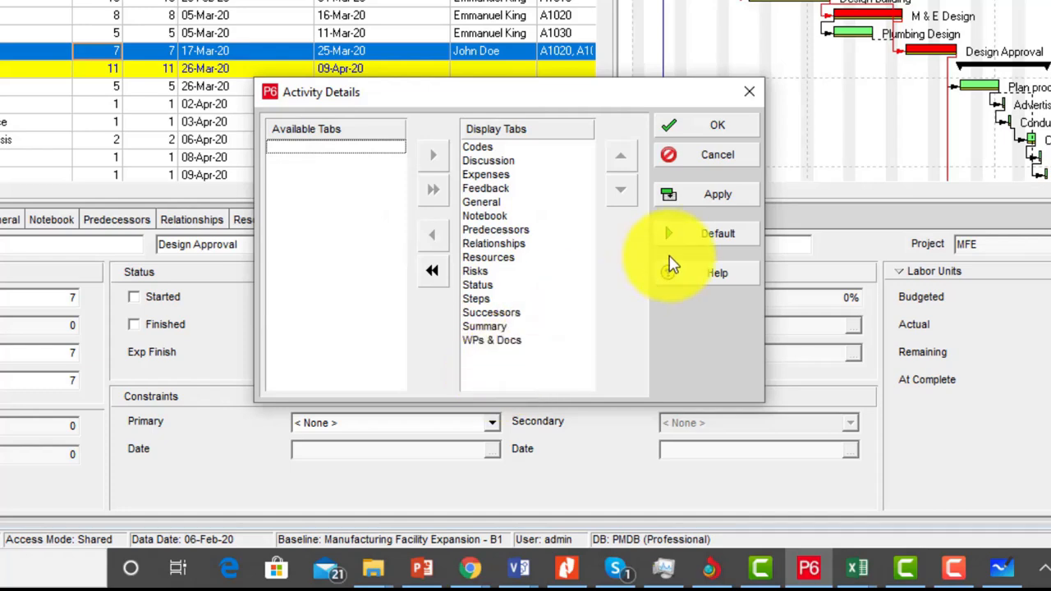
pyautogui.click(718, 128)
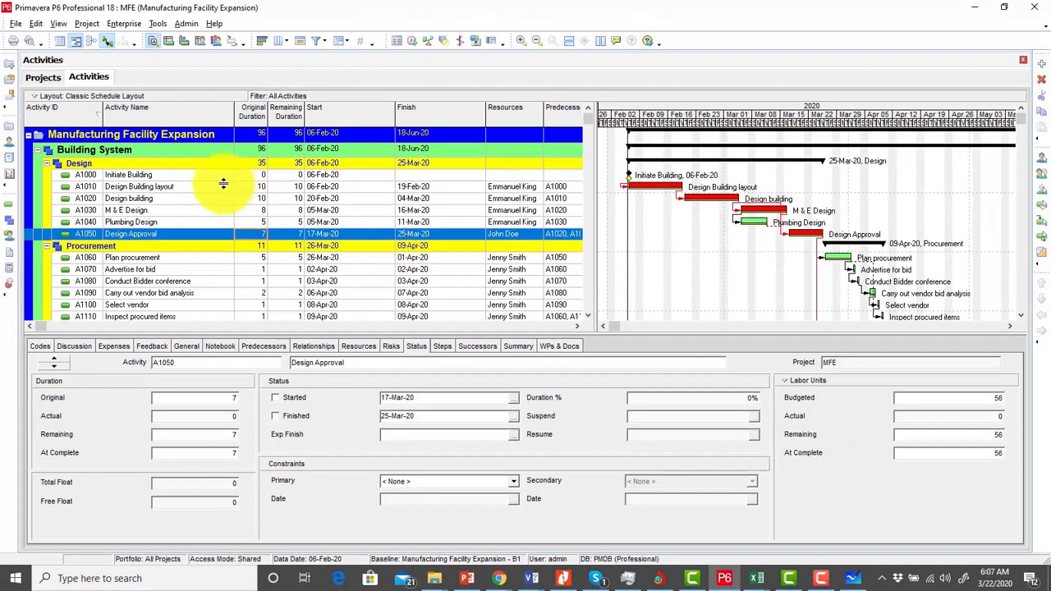
# Step: Mark the Building System's Initiate Building activity (A1000) as started and finished
pyautogui.click(196, 177)
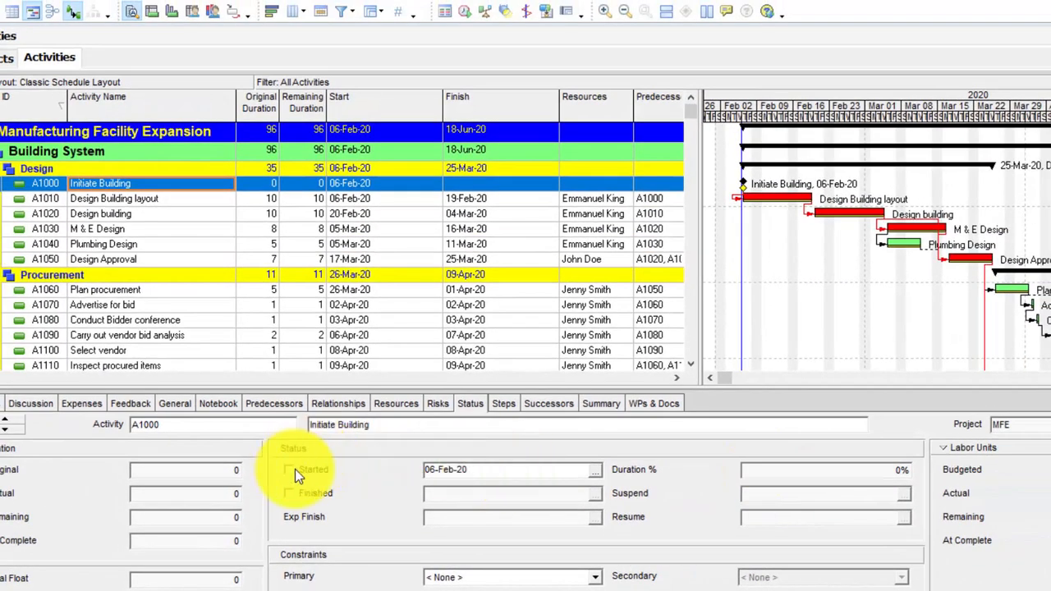
pyautogui.click(289, 470)
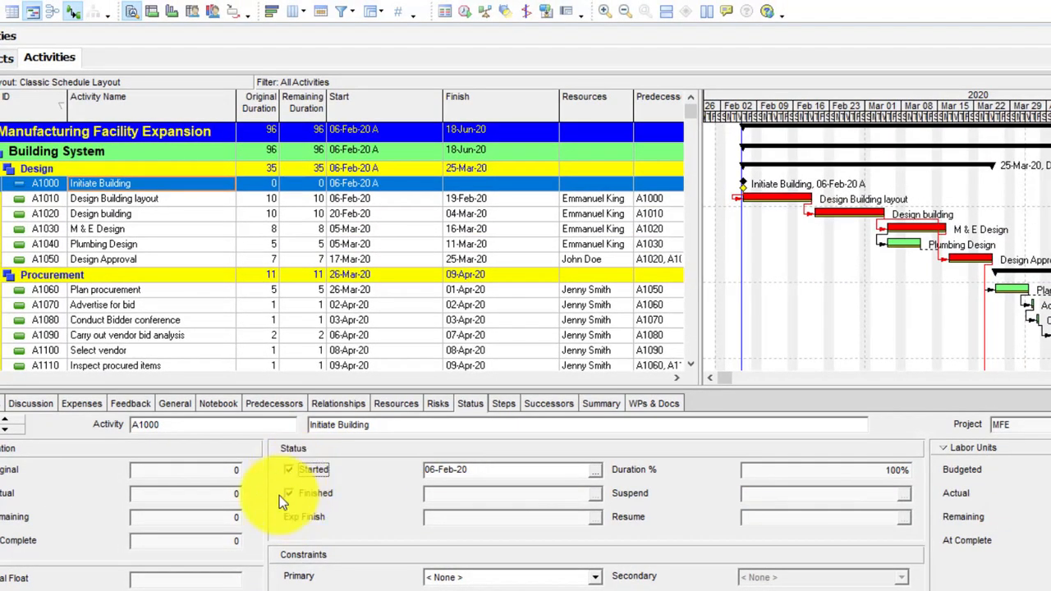
pyautogui.click(288, 493)
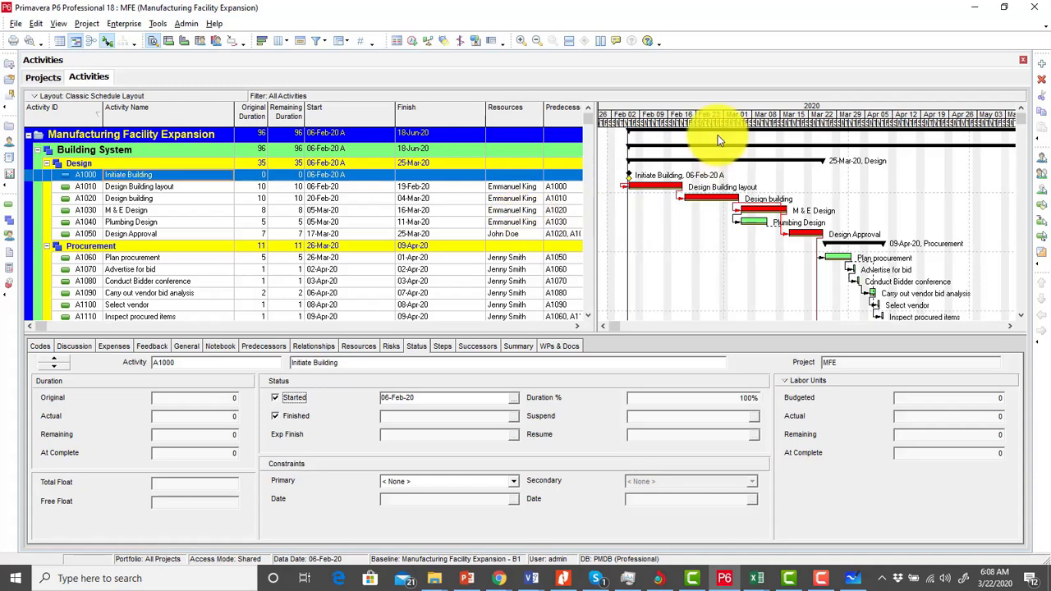
# Step: Expand the Gantt chart timescale to show individual days and turn on Progress Spotlight, returning the chart to early February 2020
pyautogui.moveTo(660, 129); pyautogui.dragTo(799, 122)
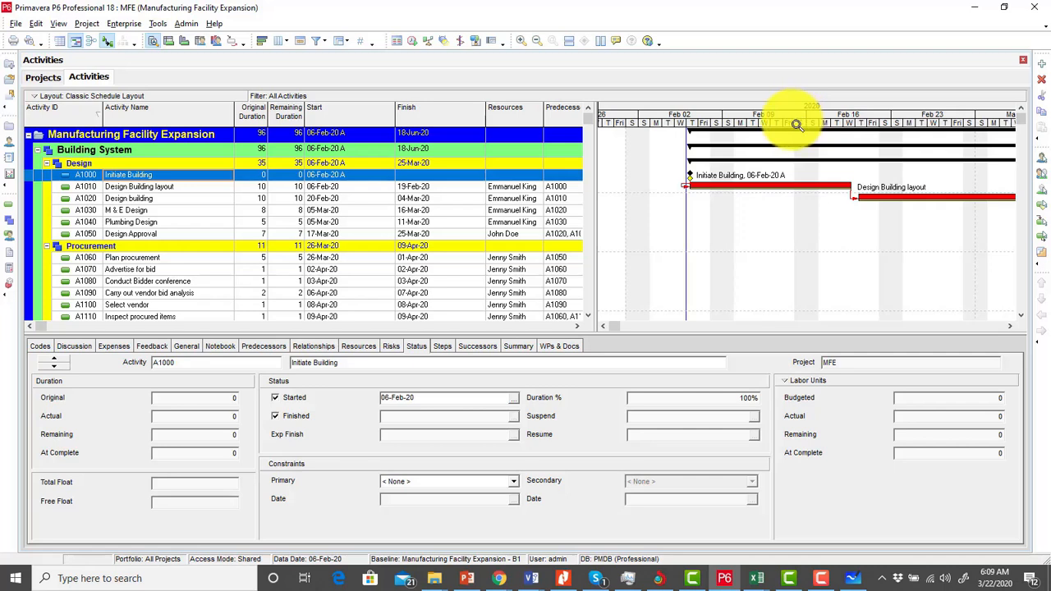
pyautogui.click(444, 45)
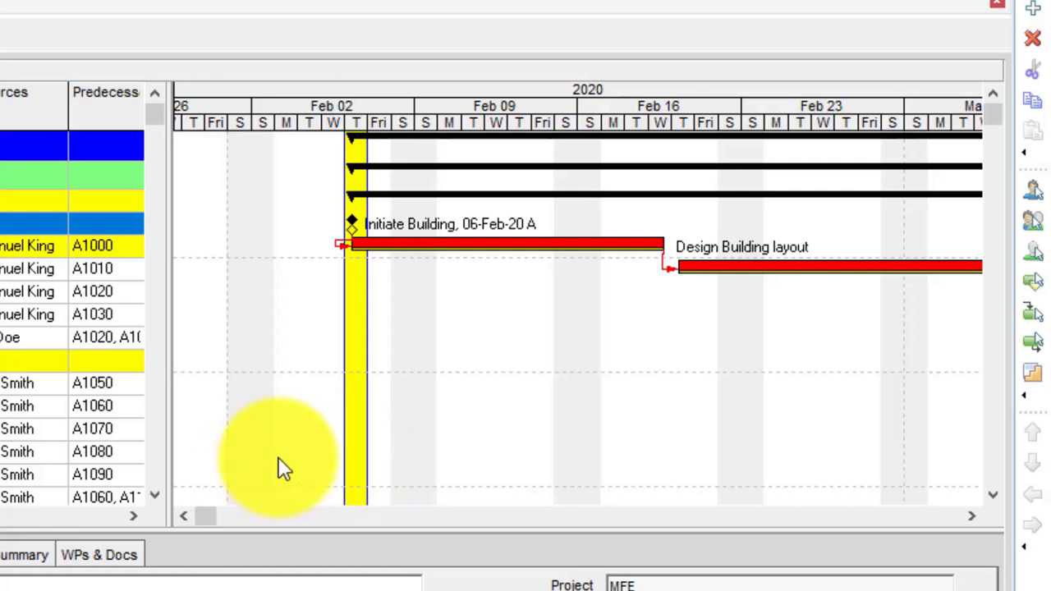
pyautogui.click(401, 456)
pyautogui.doubleClick(397, 446)
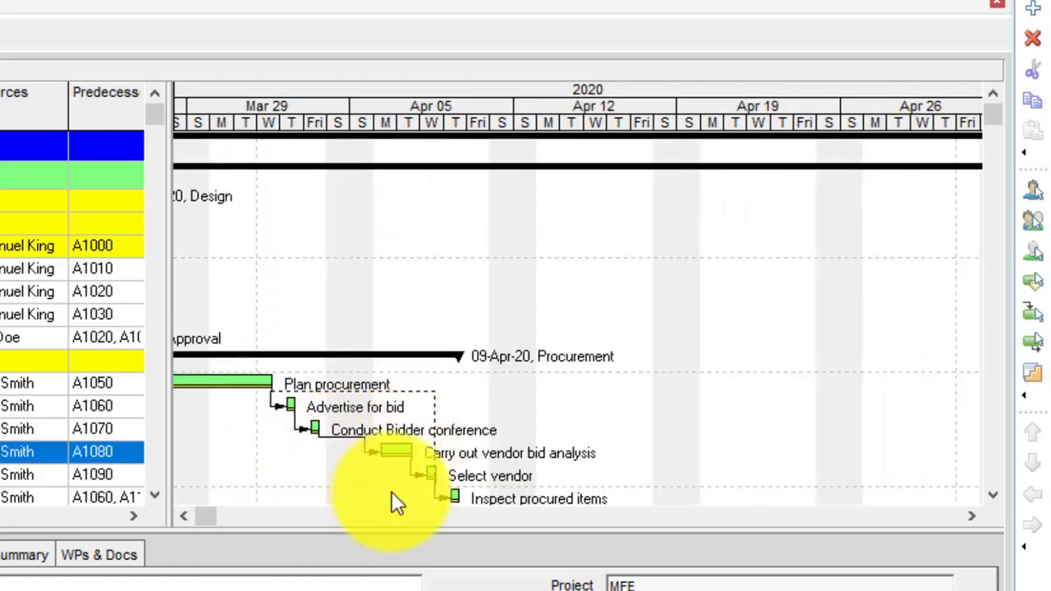
pyautogui.click(189, 519)
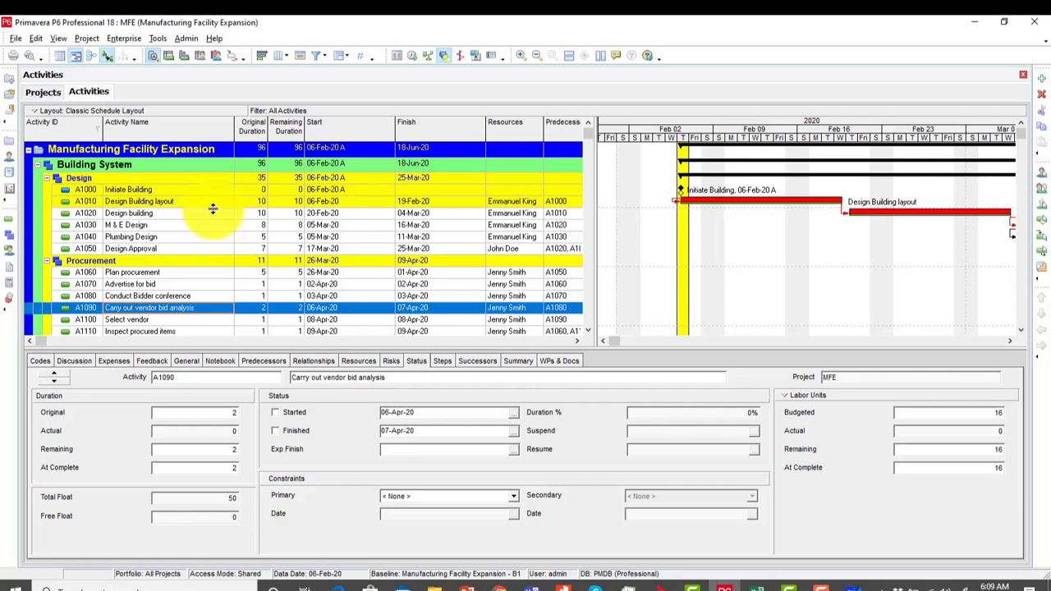
# Step: Switch Progress Spotlight off and on again, and extend its highlighted period to 14-Feb-20
pyautogui.click(444, 56)
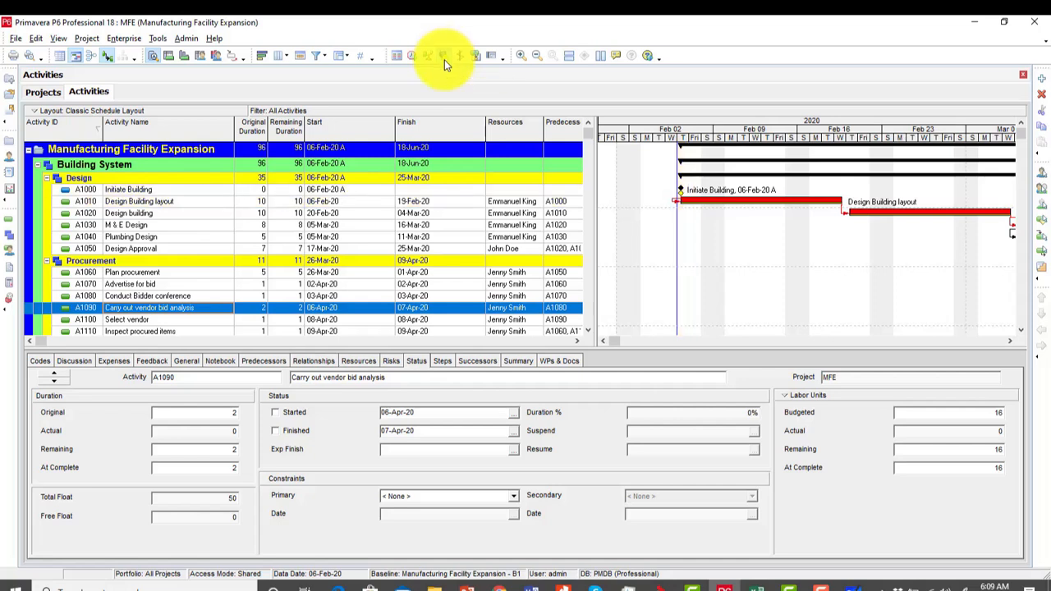
pyautogui.click(444, 59)
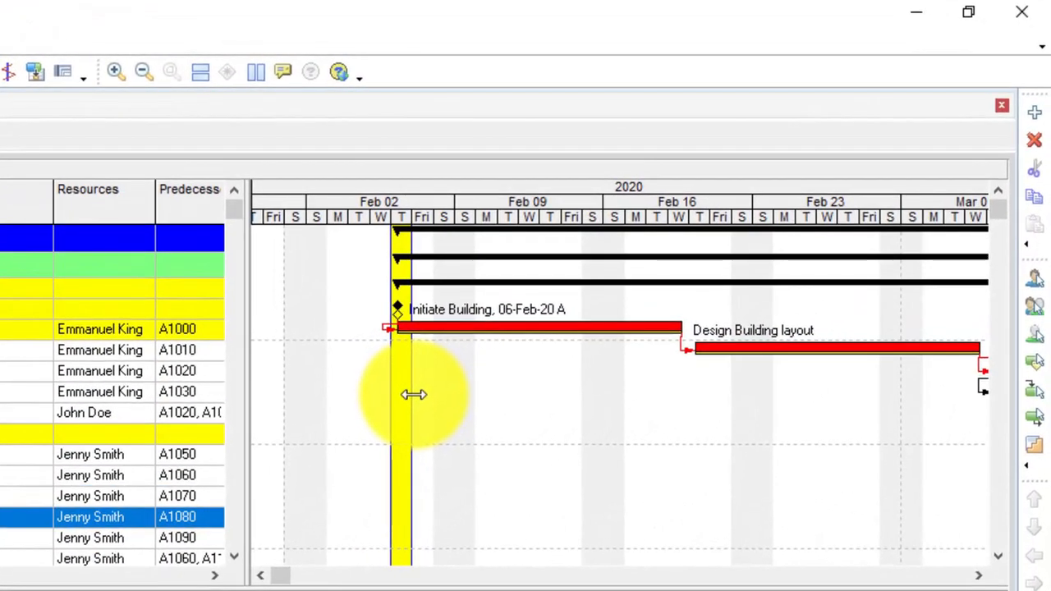
pyautogui.moveTo(412, 394); pyautogui.dragTo(577, 400)
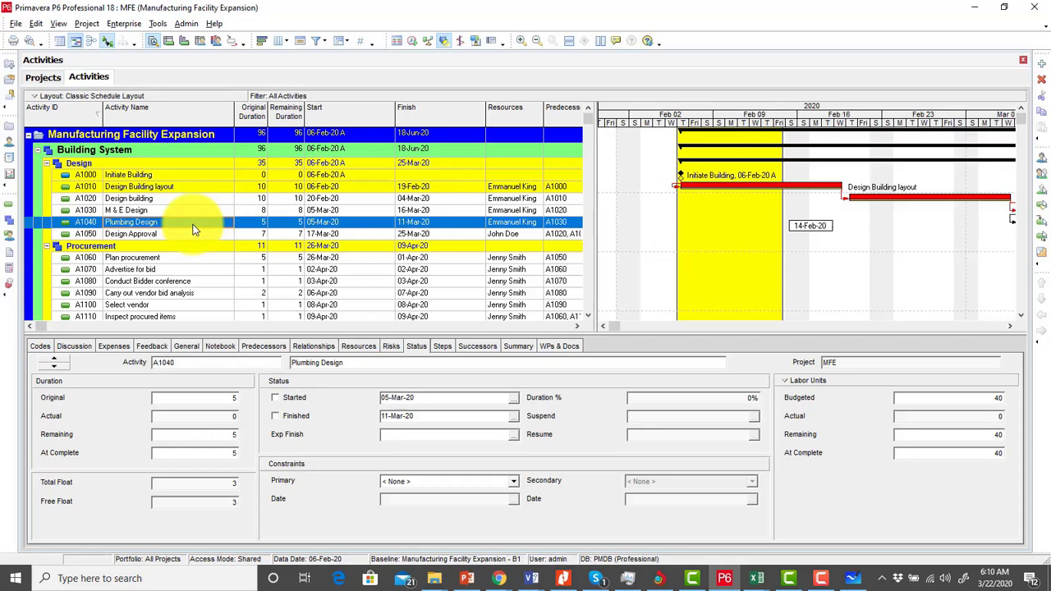
# Step: Review which activities the spotlight highlights across the project, and examine the status of Initiate Building and Design Building layout
pyautogui.scroll(-2, 194, 257)
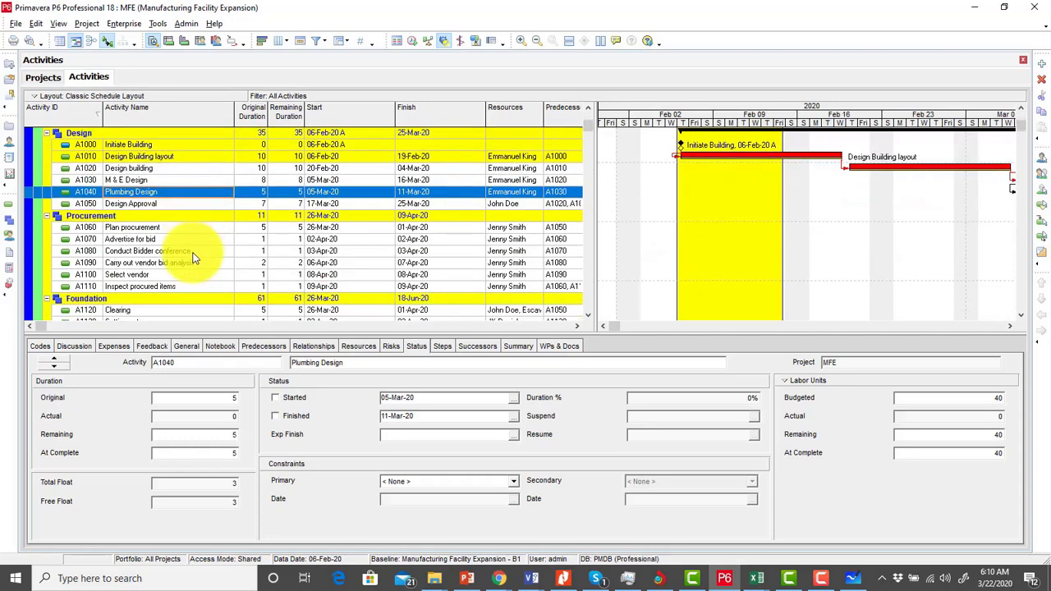
pyautogui.scroll(-4, 193, 258)
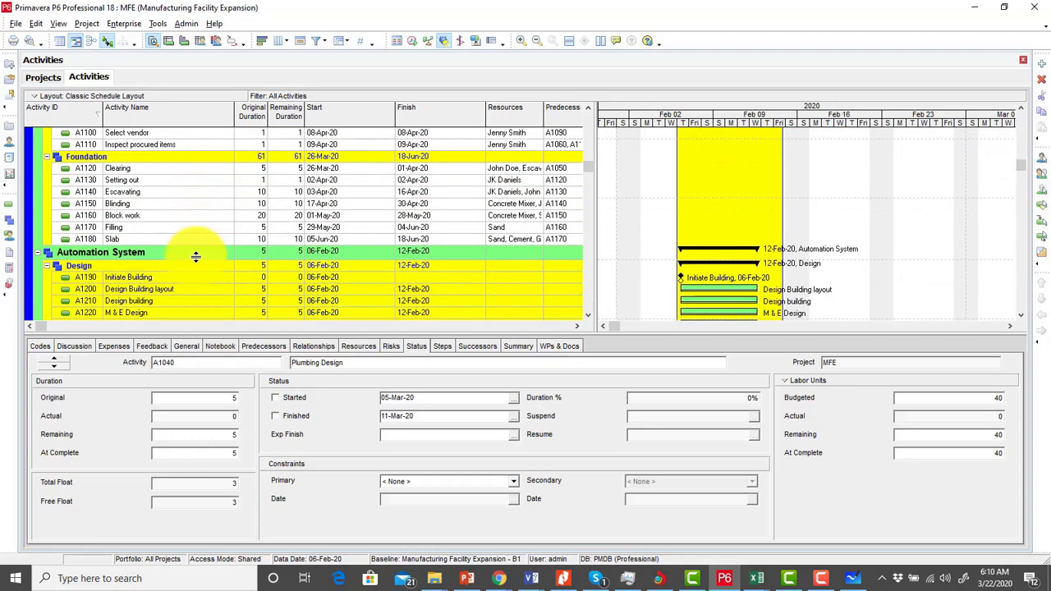
pyautogui.scroll(7, 195, 256)
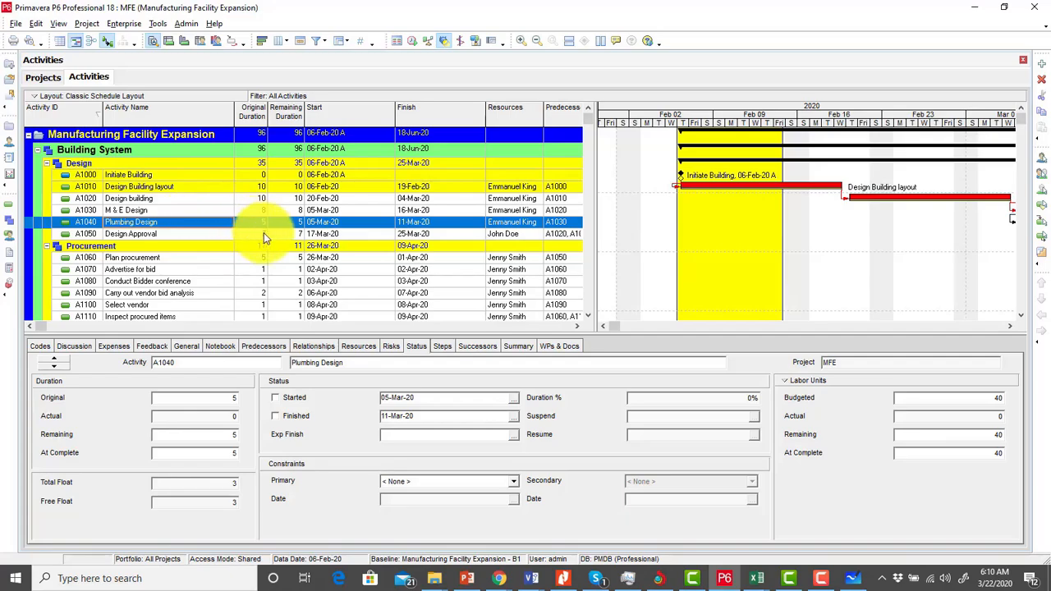
pyautogui.click(160, 176)
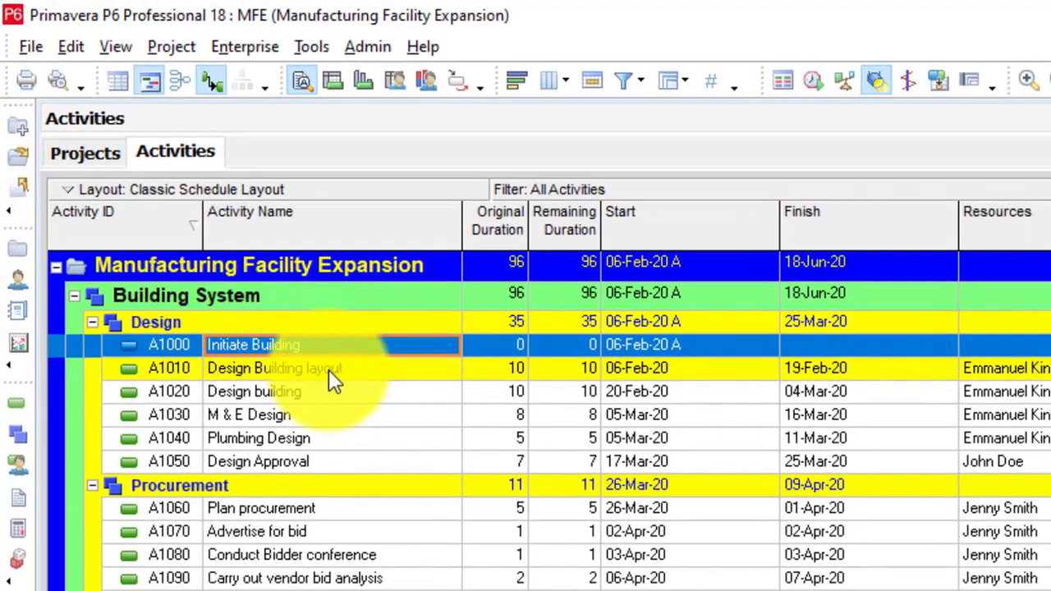
pyautogui.click(181, 202)
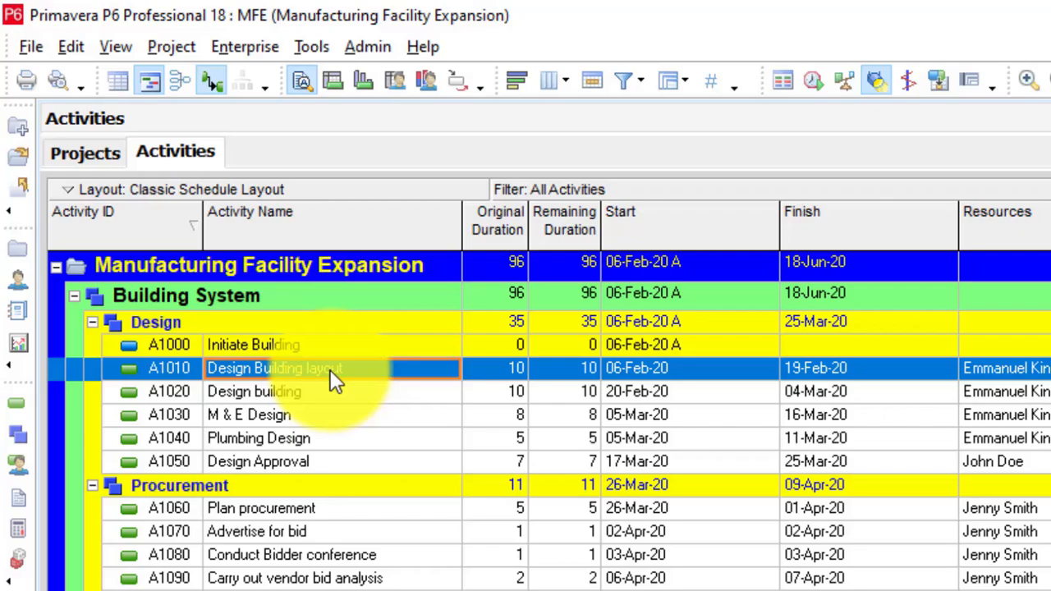
pyautogui.scroll(-1, 543, 441)
pyautogui.scroll(1, 550, 444)
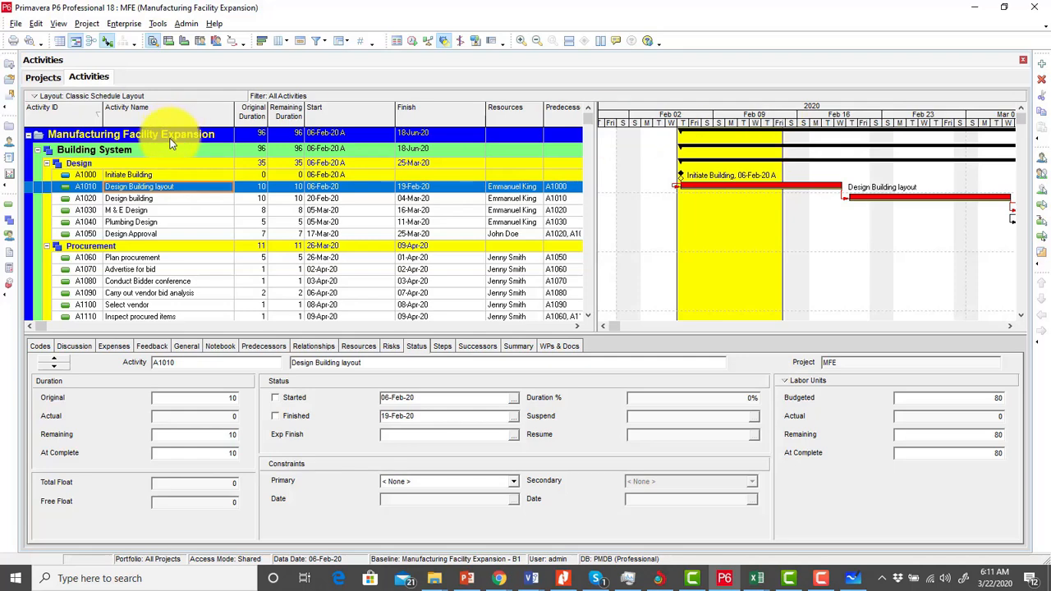
pyautogui.click(176, 176)
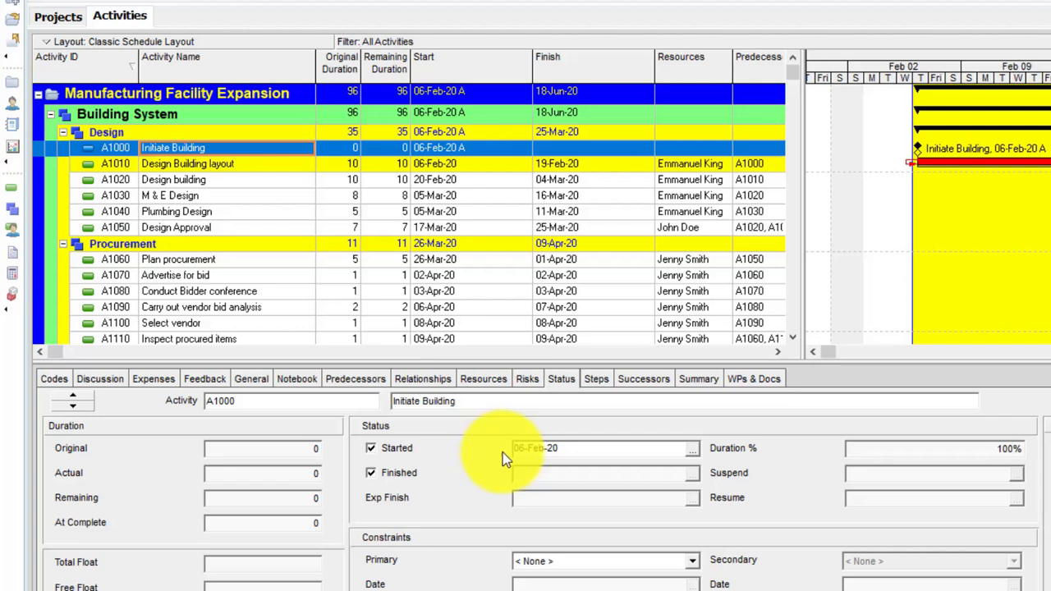
# Step: Mark Design Building layout (A1010) as started, with an actual start date of 08-Feb-20
pyautogui.click(230, 171)
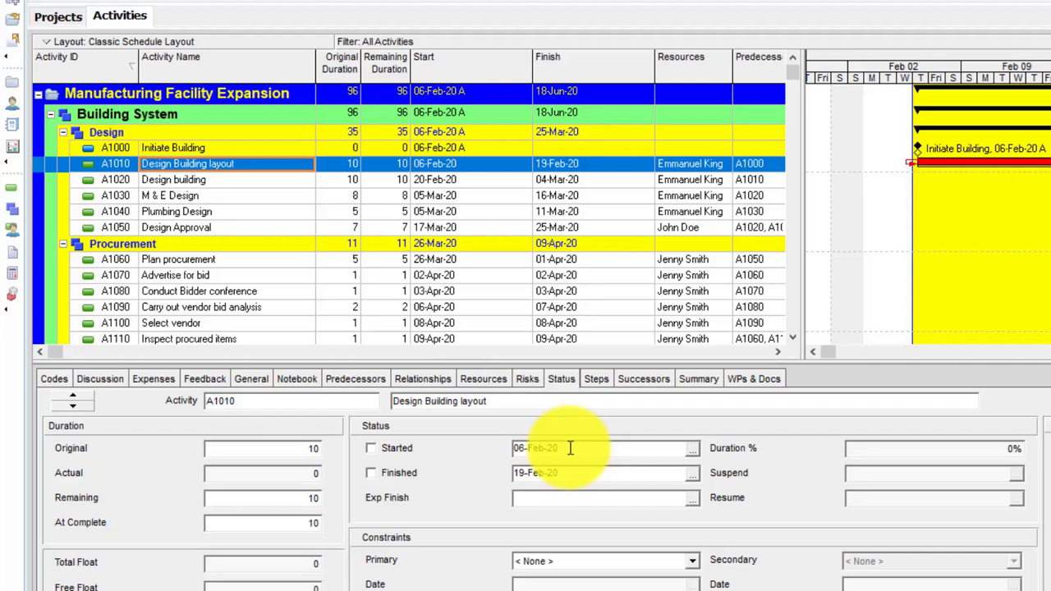
pyautogui.click(371, 448)
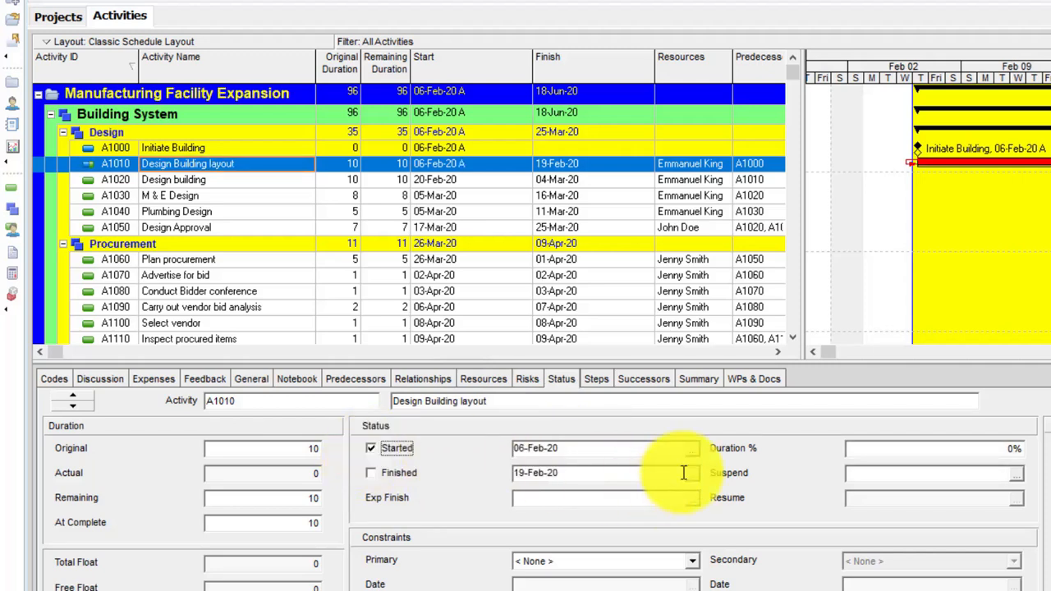
pyautogui.click(694, 450)
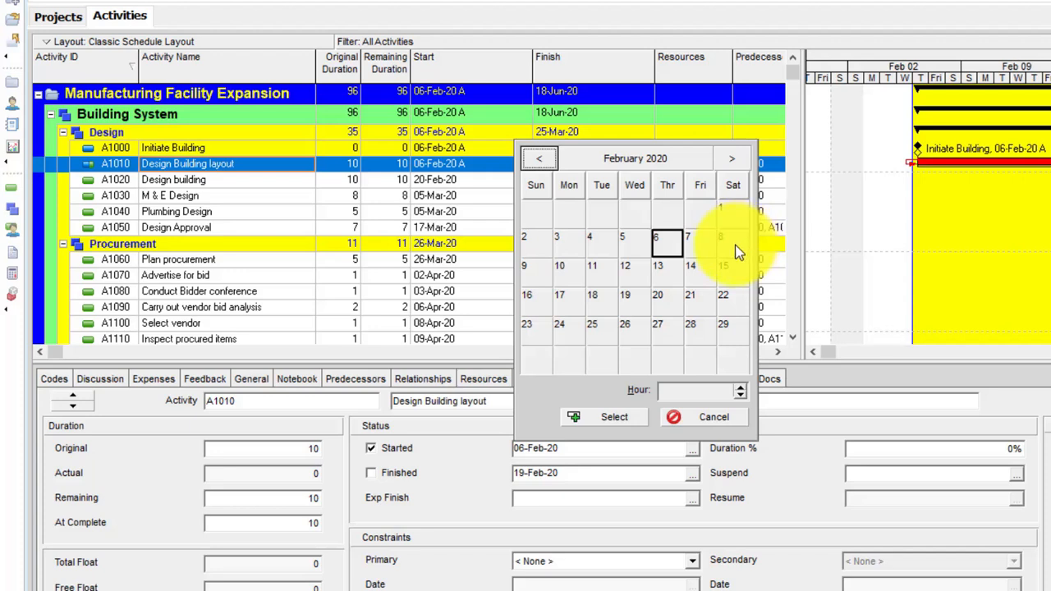
pyautogui.click(620, 415)
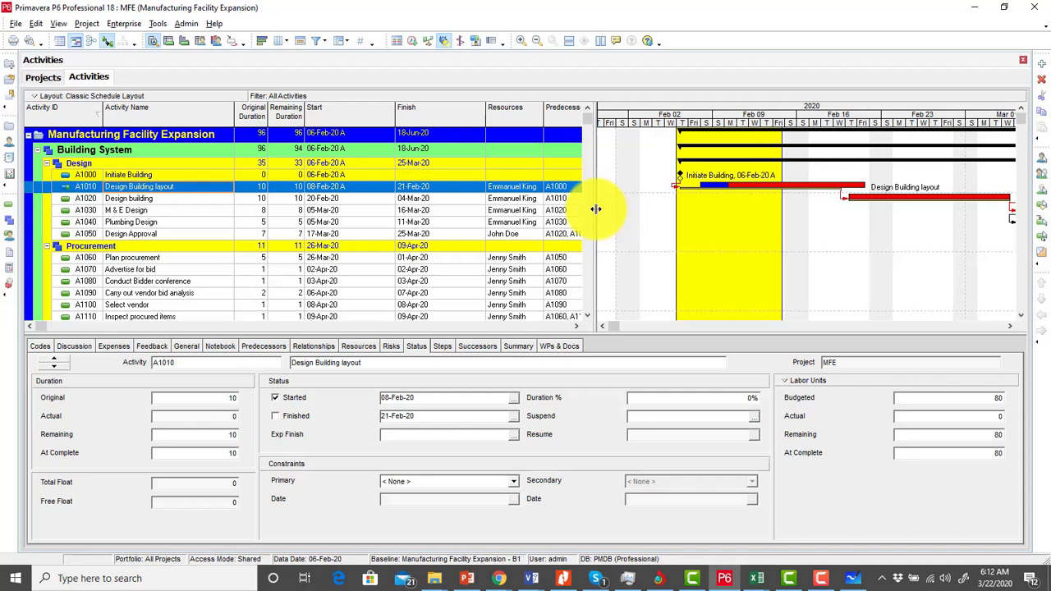
# Step: Widen the activity table to reveal the Total Float column and open the table's column settings
pyautogui.moveTo(596, 208); pyautogui.dragTo(716, 210)
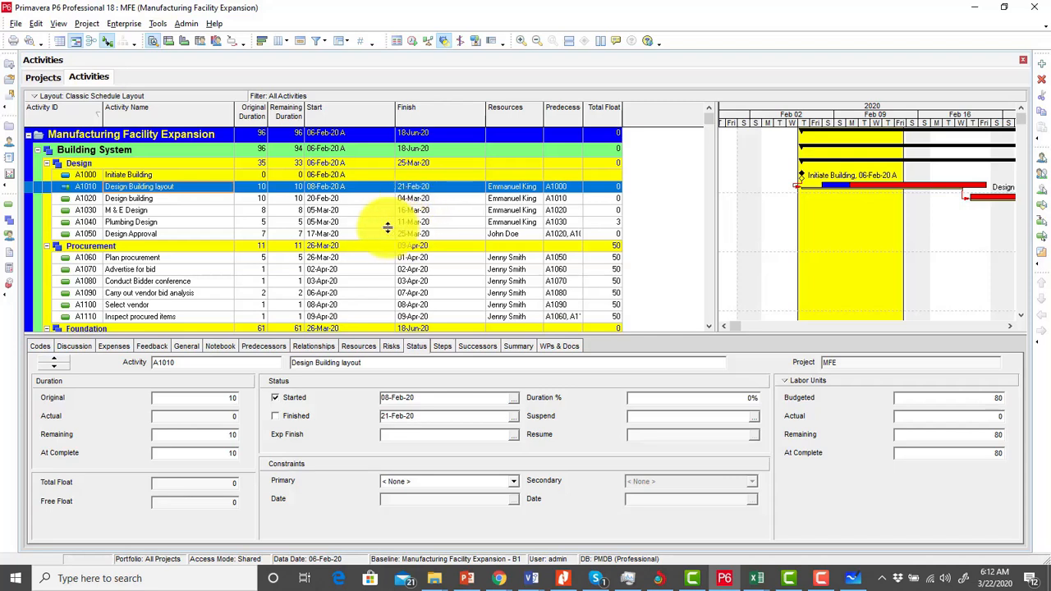
pyautogui.rightClick(658, 198)
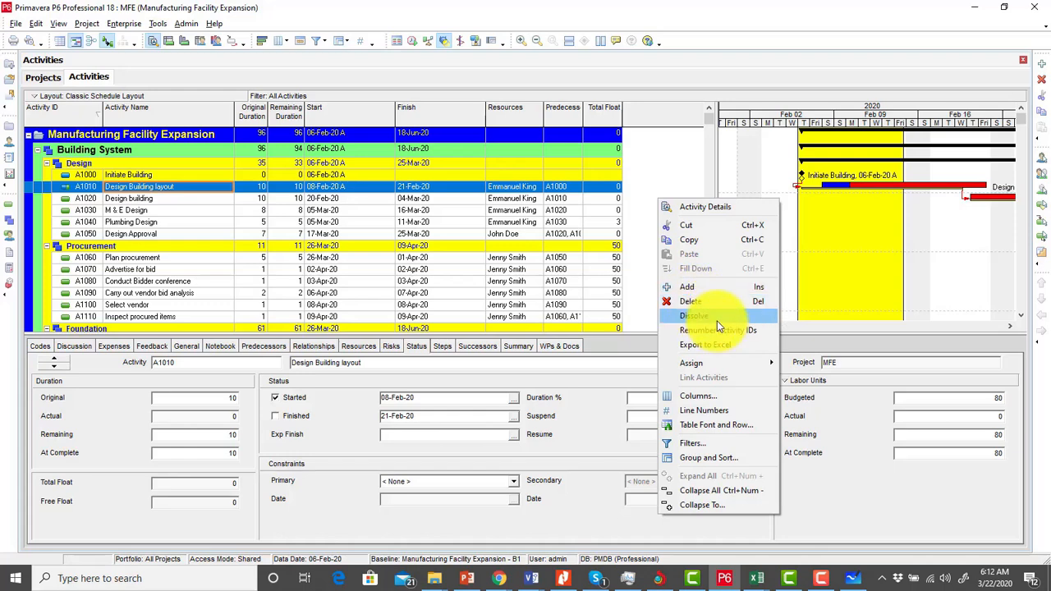
pyautogui.click(698, 395)
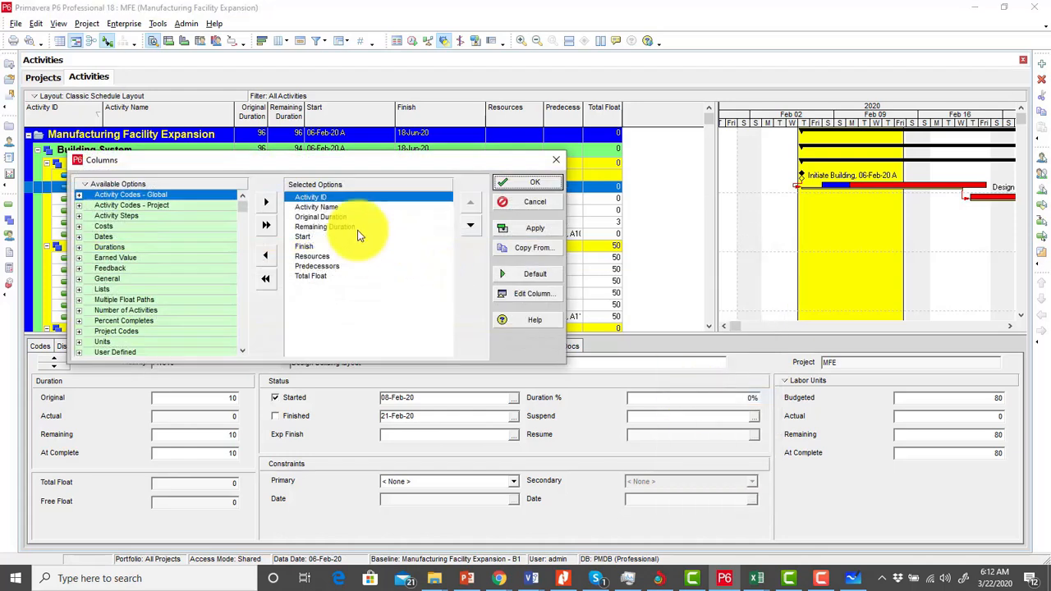
# Step: Search the available columns for "bl project start" and add BL Project Start to the selected columns, moving the search window aside
pyautogui.rightClick(127, 185)
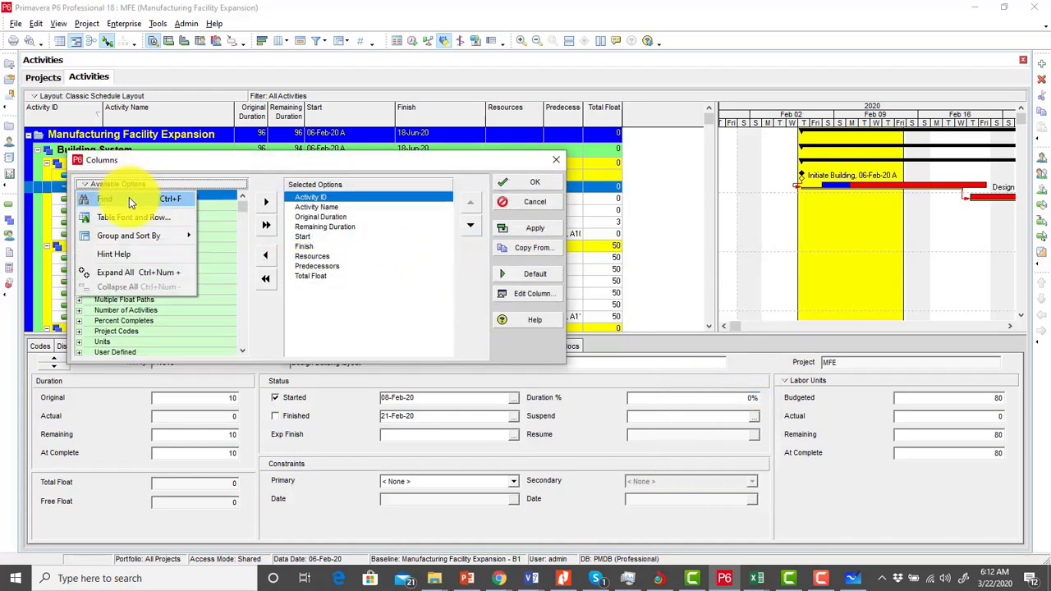
pyautogui.click(129, 198)
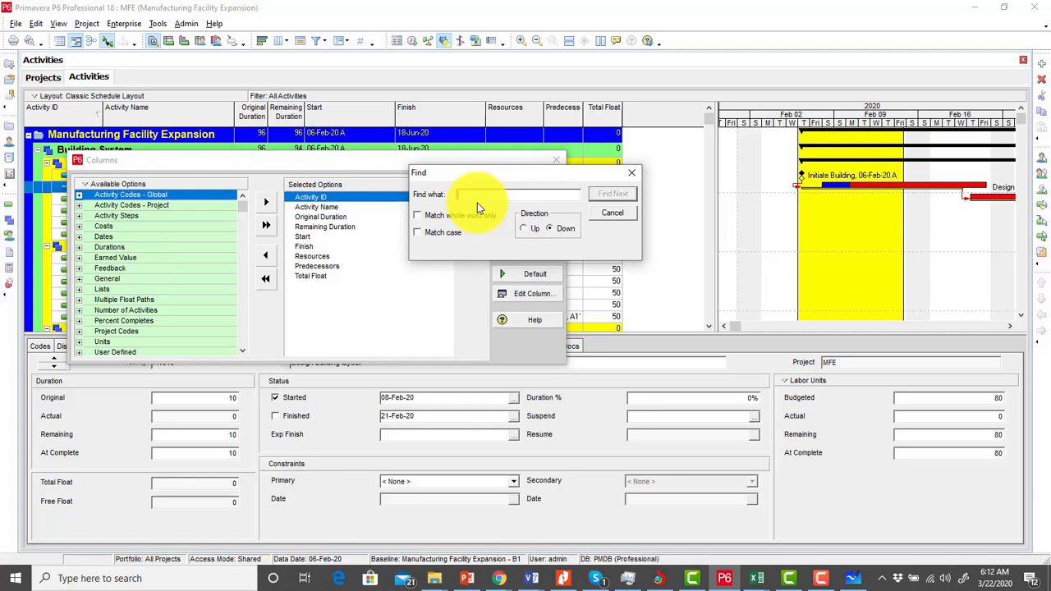
pyautogui.write('U')
pyautogui.write(' pproject ')
pyautogui.write('start')
pyautogui.click(611, 193)
pyautogui.click(529, 312)
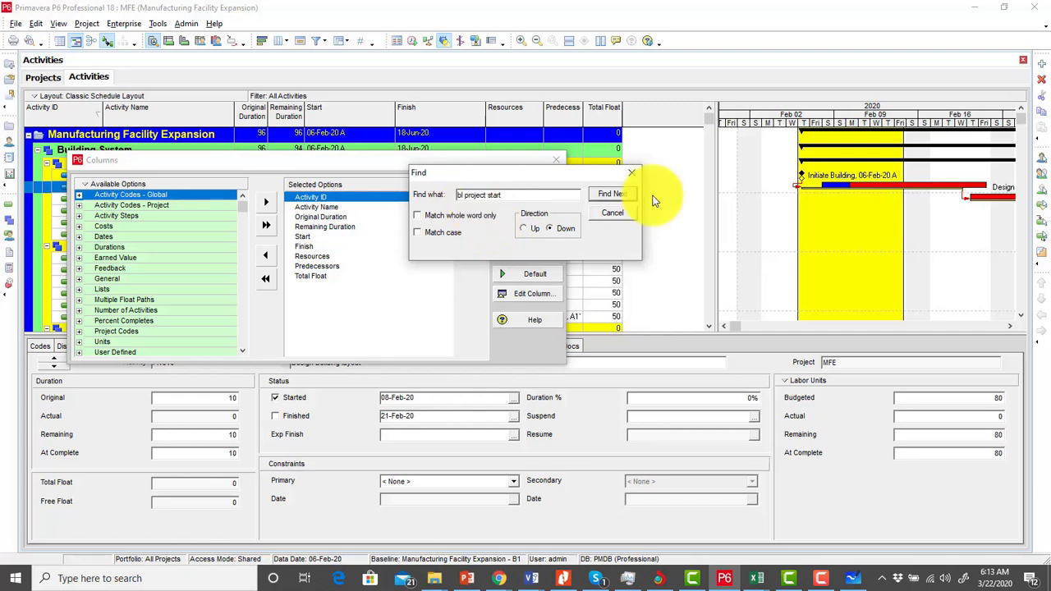
pyautogui.click(612, 193)
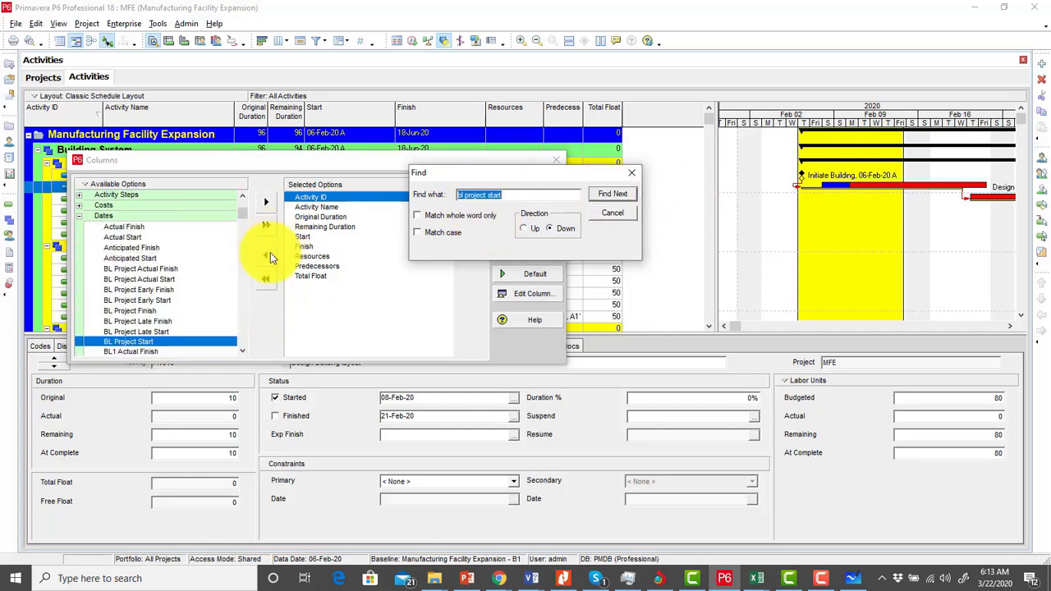
pyautogui.click(265, 201)
pyautogui.moveTo(517, 176); pyautogui.dragTo(461, 69)
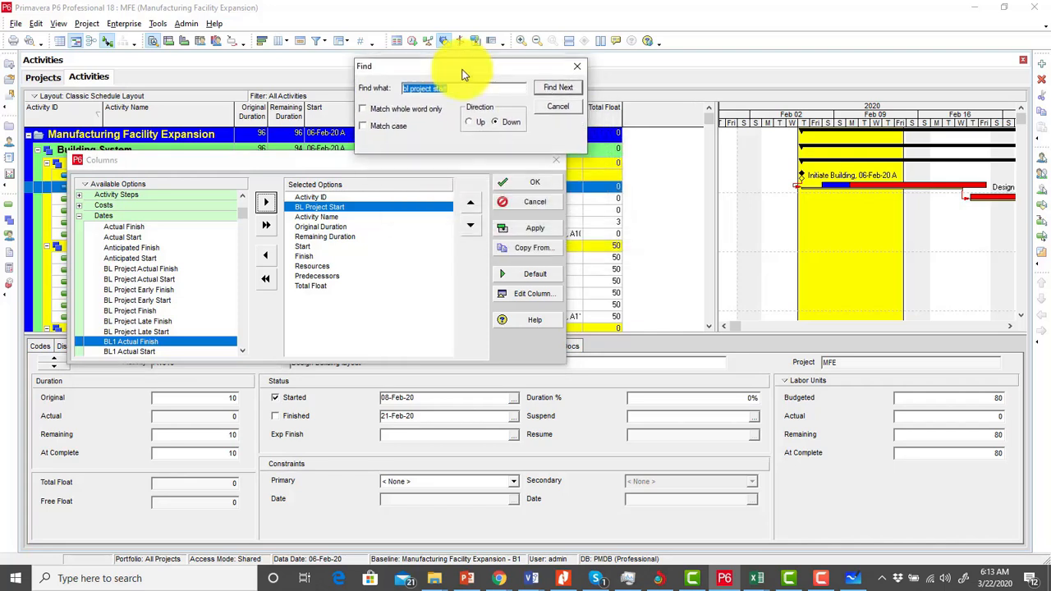
# Step: Move BL Project Start down the selected columns so it sits between Remaining Duration and Start
pyautogui.click(469, 227)
pyautogui.click(469, 228)
pyautogui.click(469, 227)
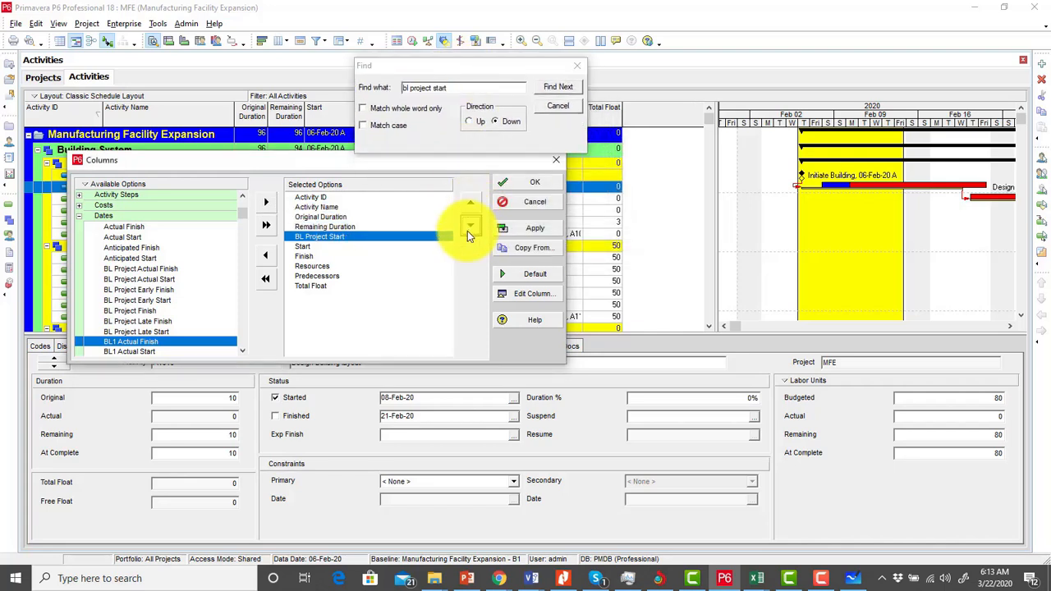
# Step: Search the available columns for "bl project finish" and add BL Project Finish to the selected columns
pyautogui.click(449, 88)
pyautogui.moveTo(449, 89); pyautogui.dragTo(436, 88)
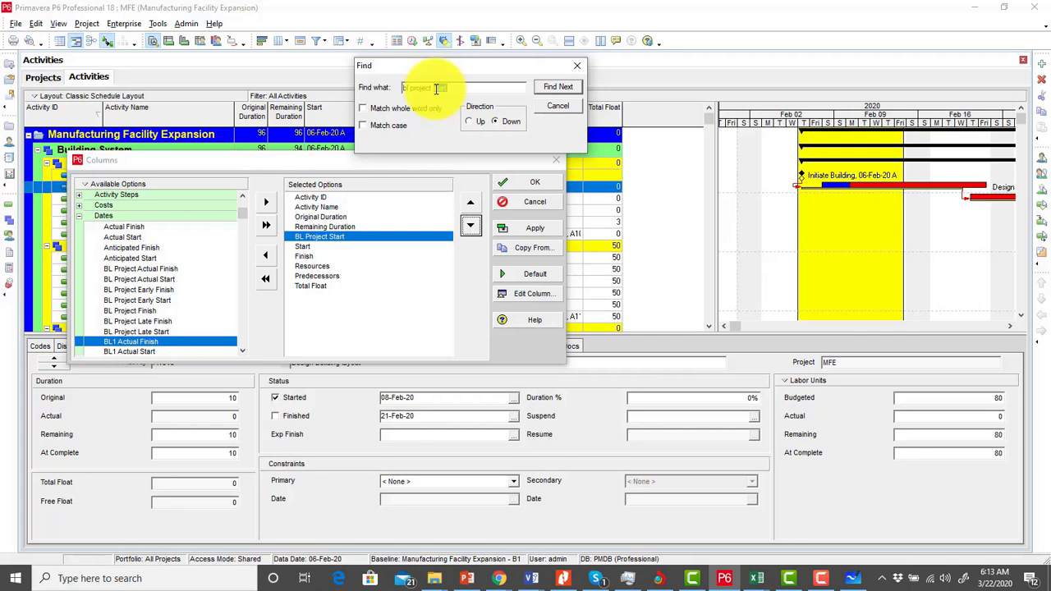
pyautogui.press('BackSpace')
pyautogui.write('finish')
pyautogui.click(558, 87)
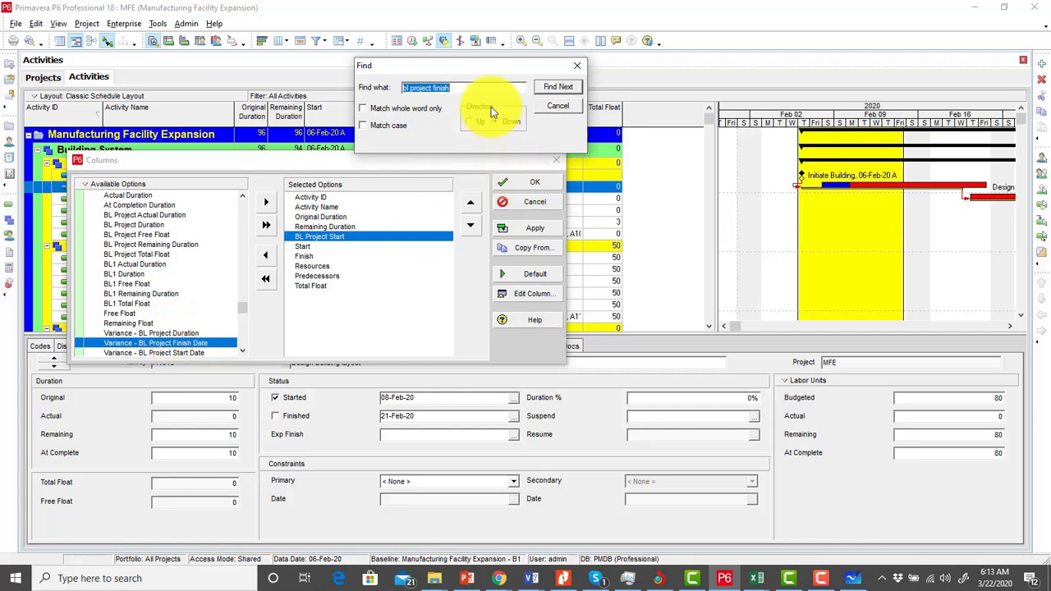
pyautogui.click(555, 89)
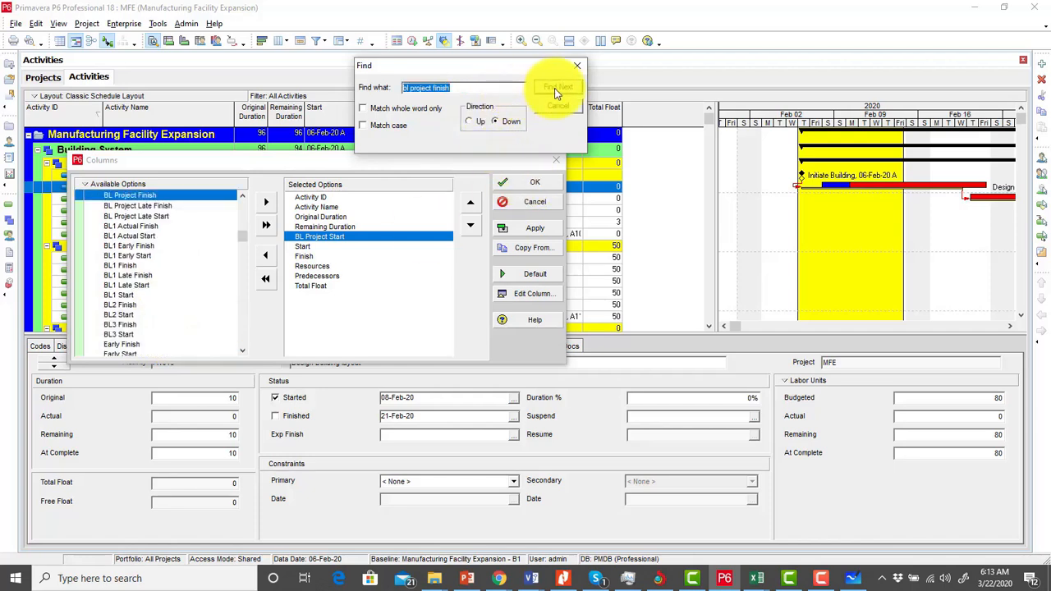
pyautogui.click(266, 201)
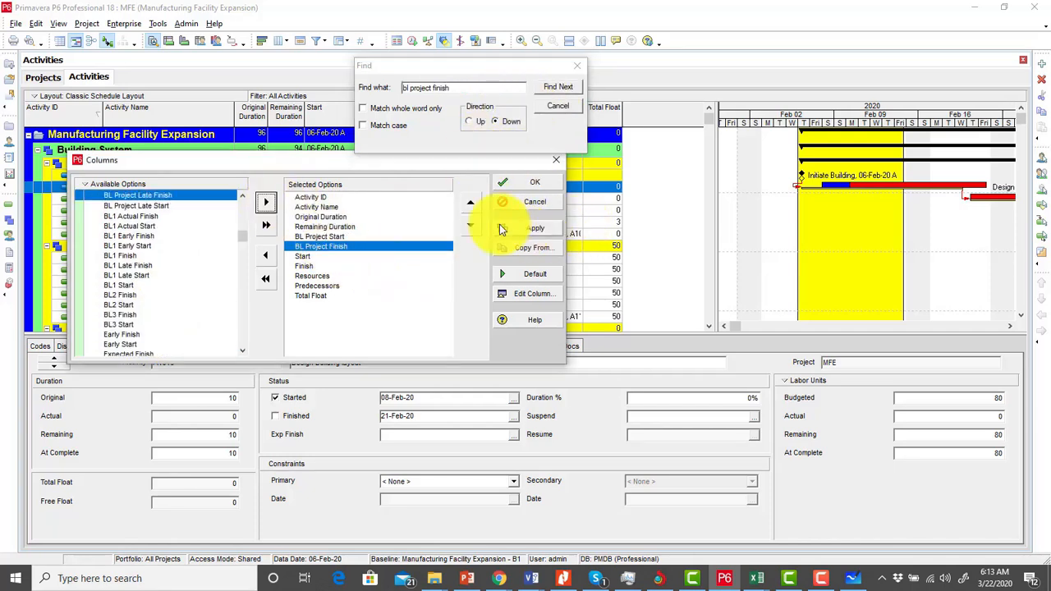
# Step: Place BL Project Finish directly before Finish, close the search window, and apply the column setup to the activity table
pyautogui.click(470, 225)
pyautogui.click(470, 225)
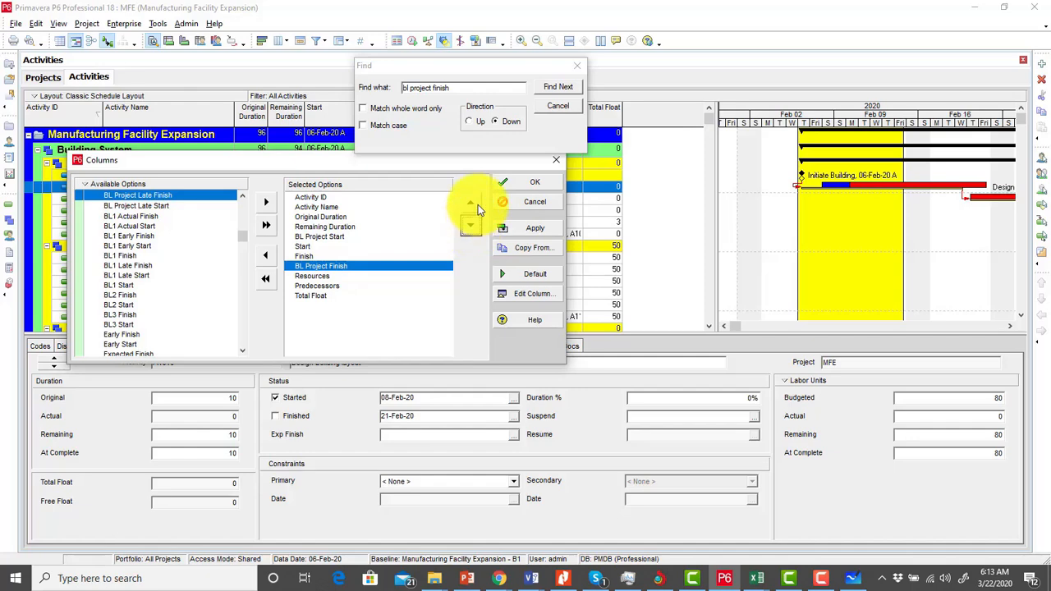
pyautogui.click(471, 203)
pyautogui.click(577, 66)
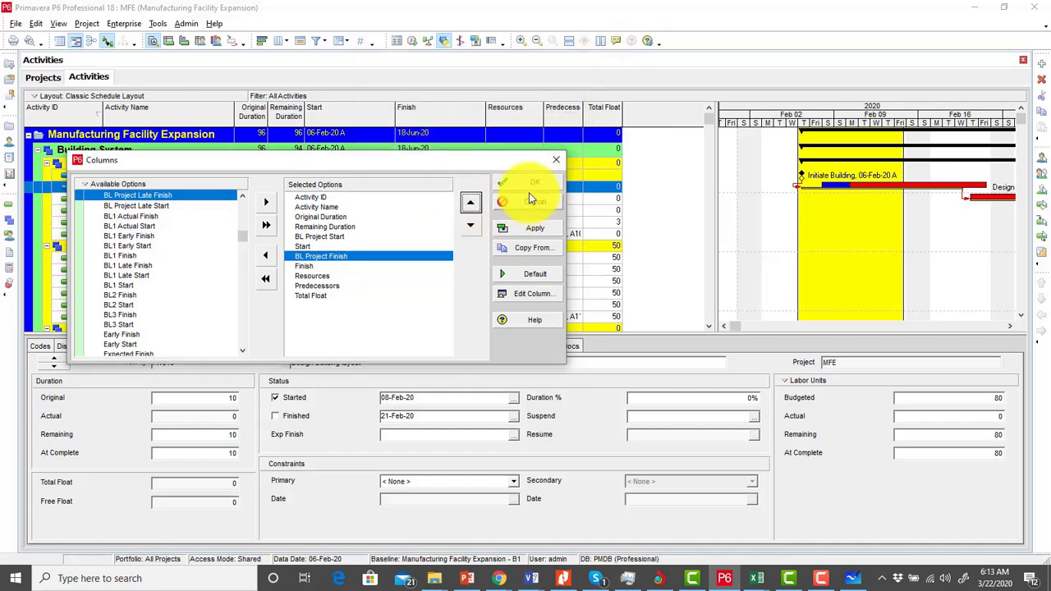
pyautogui.click(543, 226)
pyautogui.click(544, 184)
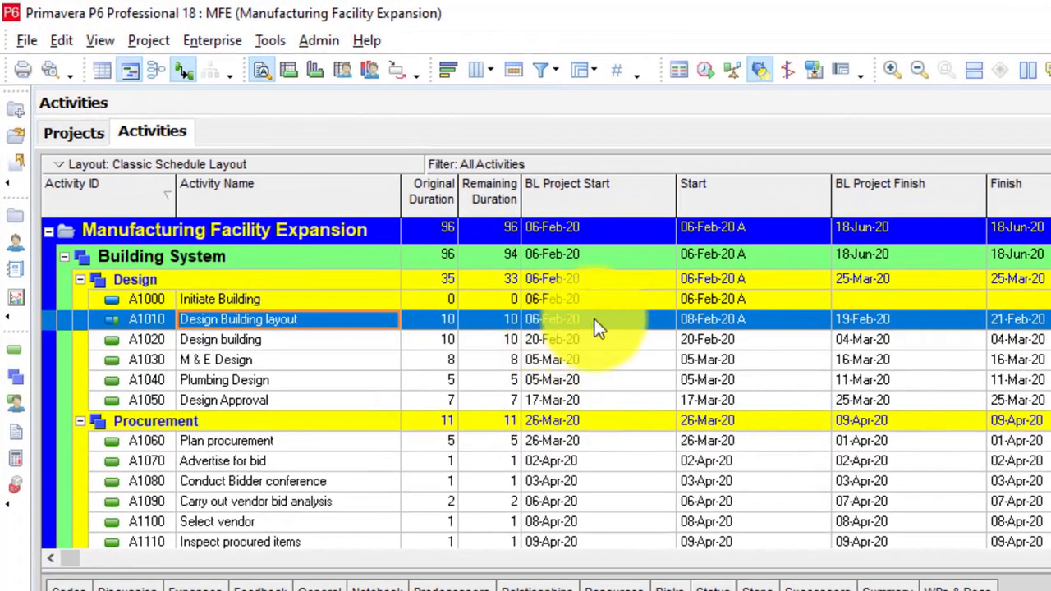
# Step: Compare the baseline start with the actual start of Design Building layout (A1010)
pyautogui.click(721, 321)
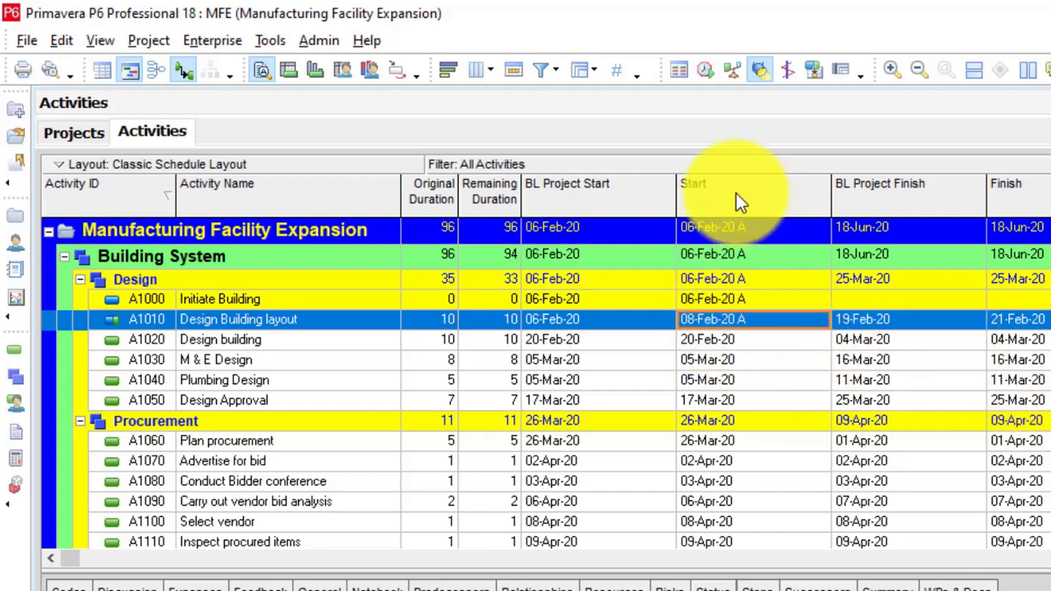
pyautogui.click(568, 321)
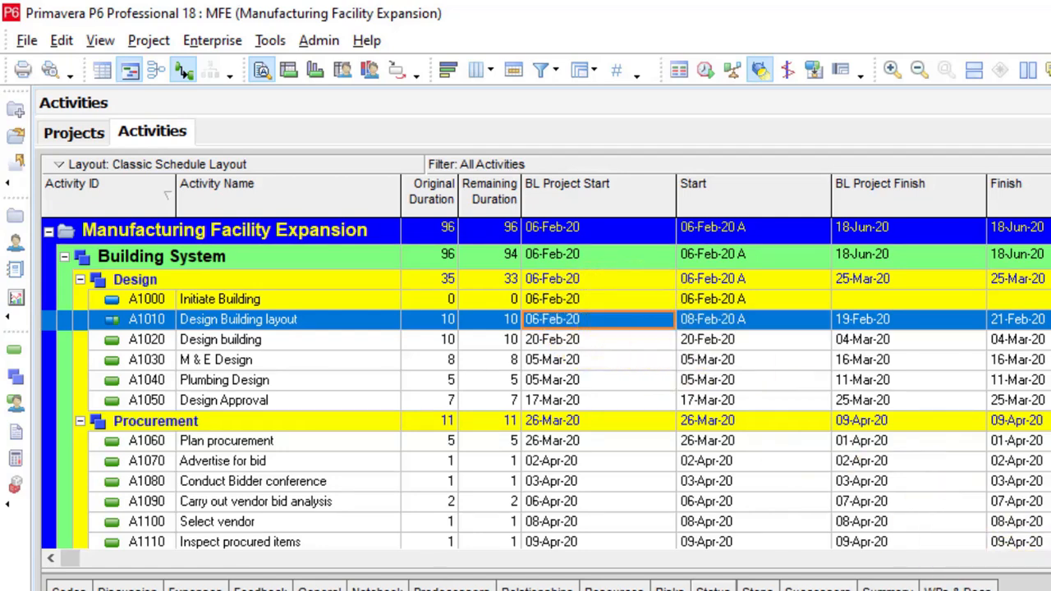
pyautogui.scroll(-2, 546, 383)
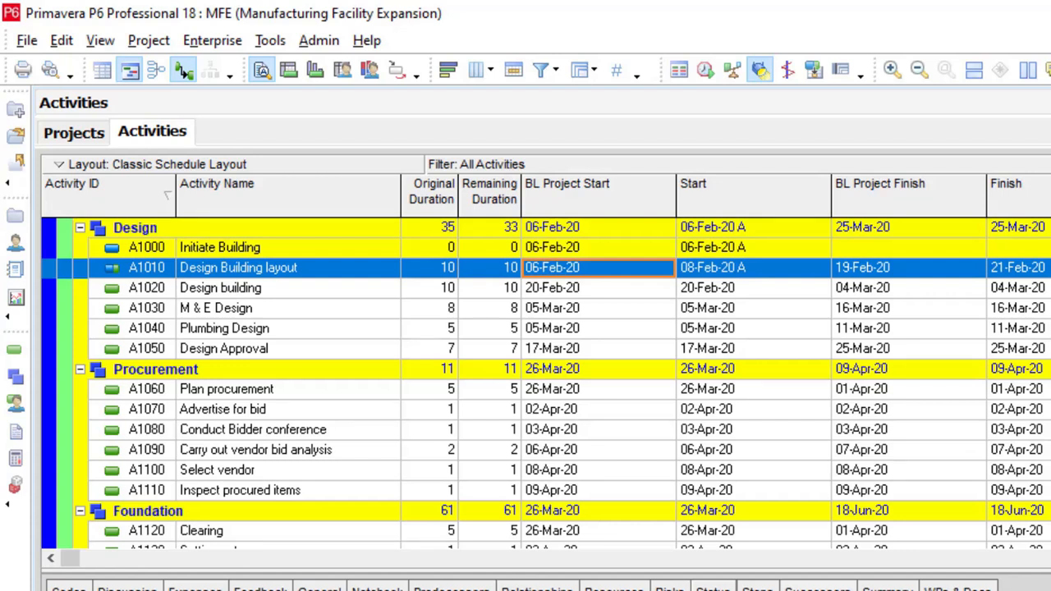
pyautogui.scroll(1, 545, 384)
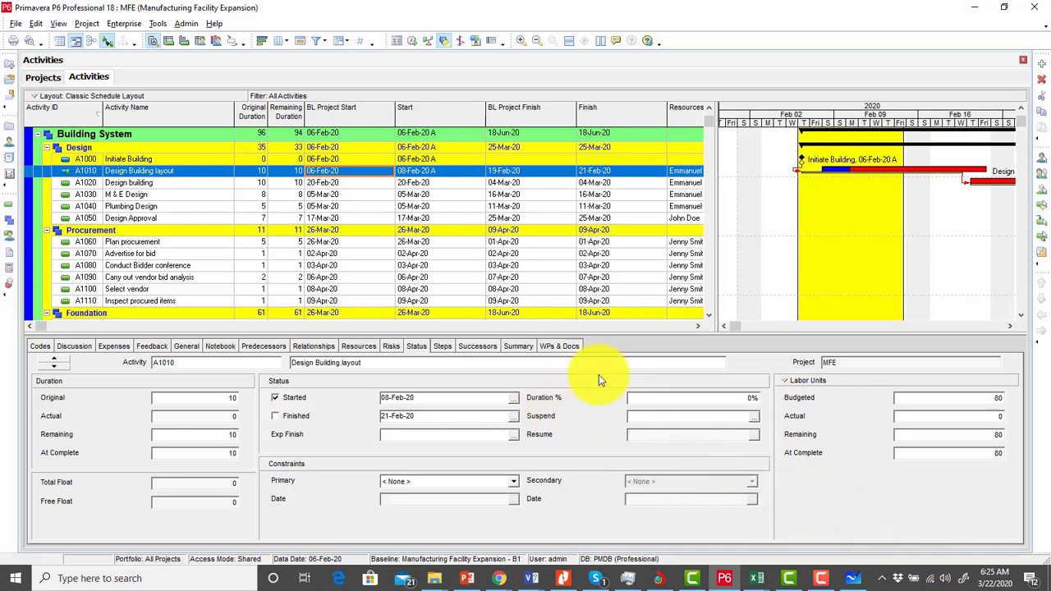
# Step: Switch to Microsoft Whiteboard and handwrite "Duration % = Uniform Production rate" across the upper part of the board
pyautogui.click(964, 580)
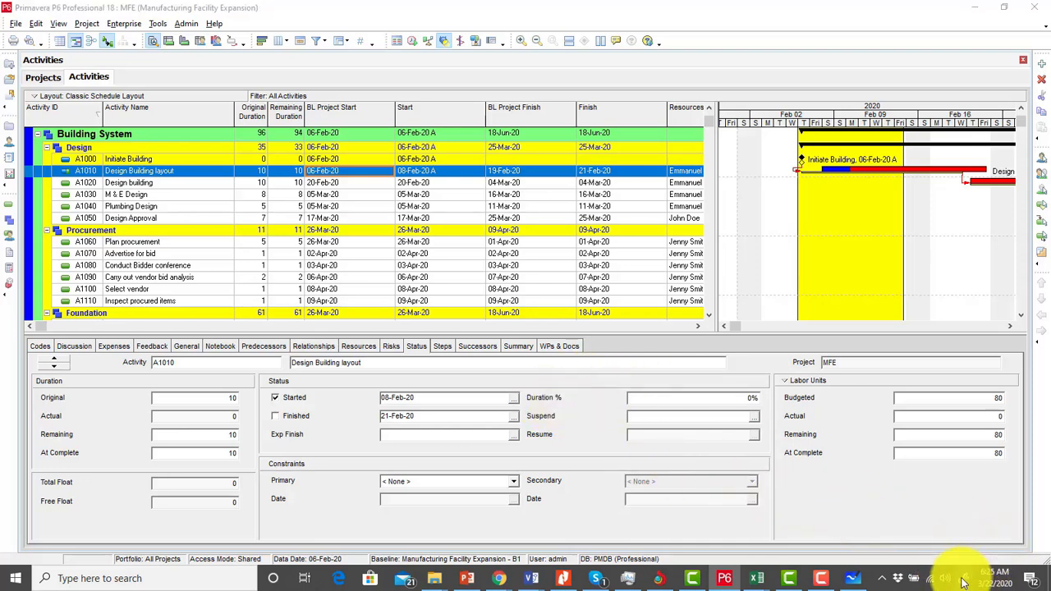
pyautogui.moveTo(337, 105)
pyautogui.mouseDown()
pyautogui.moveTo(325, 126)
pyautogui.moveTo(389, 107)
pyautogui.moveTo(395, 122)
pyautogui.mouseUp()
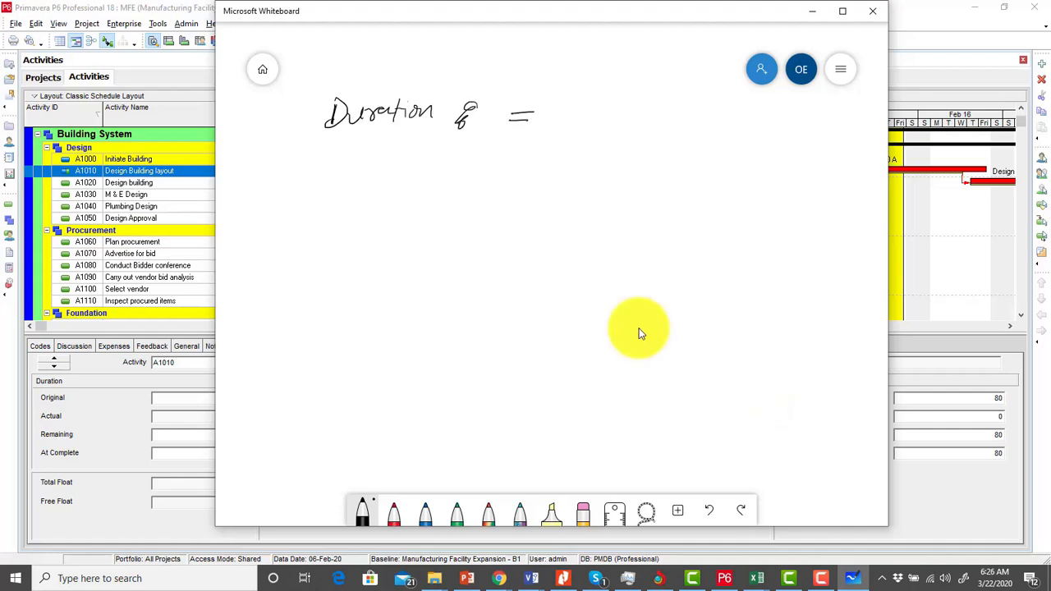
pyautogui.moveTo(565, 101)
pyautogui.mouseDown()
pyautogui.moveTo(566, 124)
pyautogui.moveTo(584, 125)
pyautogui.mouseUp()
pyautogui.moveTo(590, 110); pyautogui.dragTo(603, 124)
pyautogui.moveTo(609, 115); pyautogui.dragTo(617, 124)
pyautogui.moveTo(614, 112)
pyautogui.mouseDown()
pyautogui.moveTo(643, 121)
pyautogui.moveTo(690, 113)
pyautogui.mouseUp()
pyautogui.moveTo(551, 141)
pyautogui.mouseDown()
pyautogui.moveTo(548, 169)
pyautogui.moveTo(566, 150)
pyautogui.mouseUp()
pyautogui.moveTo(566, 148); pyautogui.dragTo(594, 157)
pyautogui.moveTo(591, 141); pyautogui.dragTo(634, 165)
pyautogui.moveTo(640, 143)
pyautogui.mouseDown()
pyautogui.moveTo(670, 164)
pyautogui.moveTo(708, 161)
pyautogui.mouseUp()
pyautogui.moveTo(727, 148); pyautogui.dragTo(775, 161)
pyautogui.moveTo(765, 146); pyautogui.dragTo(787, 144)
pyautogui.moveTo(790, 153); pyautogui.dragTo(813, 161)
# Step: Sketch a small house with a door below the Duration % line and write "= 10" beside it
pyautogui.moveTo(284, 233)
pyautogui.mouseDown()
pyautogui.moveTo(322, 200)
pyautogui.moveTo(335, 228)
pyautogui.mouseUp()
pyautogui.moveTo(271, 230)
pyautogui.mouseDown()
pyautogui.moveTo(339, 225)
pyautogui.moveTo(271, 256)
pyautogui.mouseUp()
pyautogui.moveTo(336, 221); pyautogui.dragTo(340, 254)
pyautogui.moveTo(341, 252); pyautogui.dragTo(268, 255)
pyautogui.moveTo(296, 250)
pyautogui.mouseDown()
pyautogui.moveTo(316, 243)
pyautogui.moveTo(299, 234)
pyautogui.mouseUp()
pyautogui.moveTo(301, 234)
pyautogui.mouseDown()
pyautogui.moveTo(319, 233)
pyautogui.moveTo(317, 253)
pyautogui.moveTo(381, 234)
pyautogui.mouseUp()
pyautogui.moveTo(358, 246)
pyautogui.mouseDown()
pyautogui.moveTo(419, 247)
pyautogui.moveTo(444, 227)
pyautogui.mouseUp()
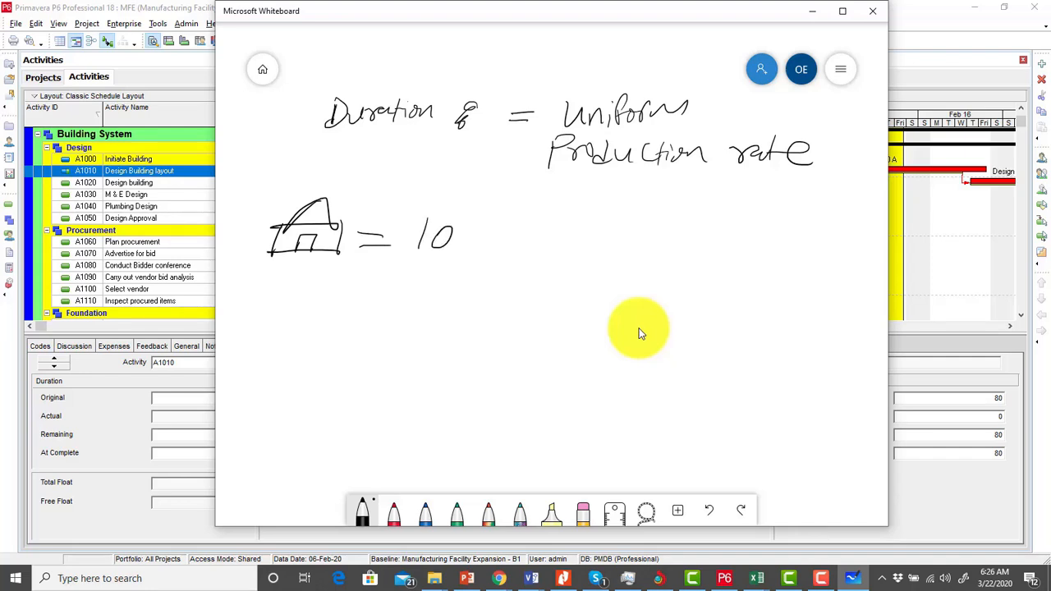
# Step: Handwrite "50% = 5 days → Remaining 5 days" below the house and underline the word Duration
pyautogui.moveTo(287, 280)
pyautogui.mouseDown()
pyautogui.moveTo(306, 279)
pyautogui.moveTo(279, 302)
pyautogui.moveTo(309, 286)
pyautogui.moveTo(304, 315)
pyautogui.mouseUp()
pyautogui.moveTo(317, 300)
pyautogui.mouseDown()
pyautogui.moveTo(320, 312)
pyautogui.moveTo(382, 285)
pyautogui.moveTo(387, 297)
pyautogui.moveTo(445, 277)
pyautogui.mouseUp()
pyautogui.moveTo(425, 279); pyautogui.dragTo(421, 304)
pyautogui.moveTo(467, 273); pyautogui.dragTo(465, 302)
pyautogui.moveTo(461, 292)
pyautogui.mouseDown()
pyautogui.moveTo(450, 299)
pyautogui.moveTo(489, 302)
pyautogui.mouseUp()
pyautogui.moveTo(496, 289)
pyautogui.mouseDown()
pyautogui.moveTo(473, 321)
pyautogui.moveTo(567, 293)
pyautogui.moveTo(596, 299)
pyautogui.mouseUp()
pyautogui.moveTo(597, 276)
pyautogui.mouseDown()
pyautogui.moveTo(630, 293)
pyautogui.moveTo(689, 294)
pyautogui.mouseUp()
pyautogui.moveTo(693, 294); pyautogui.dragTo(729, 284)
pyautogui.moveTo(750, 279); pyautogui.dragTo(724, 309)
pyautogui.moveTo(783, 279); pyautogui.dragTo(798, 279)
pyautogui.moveTo(774, 282); pyautogui.dragTo(768, 299)
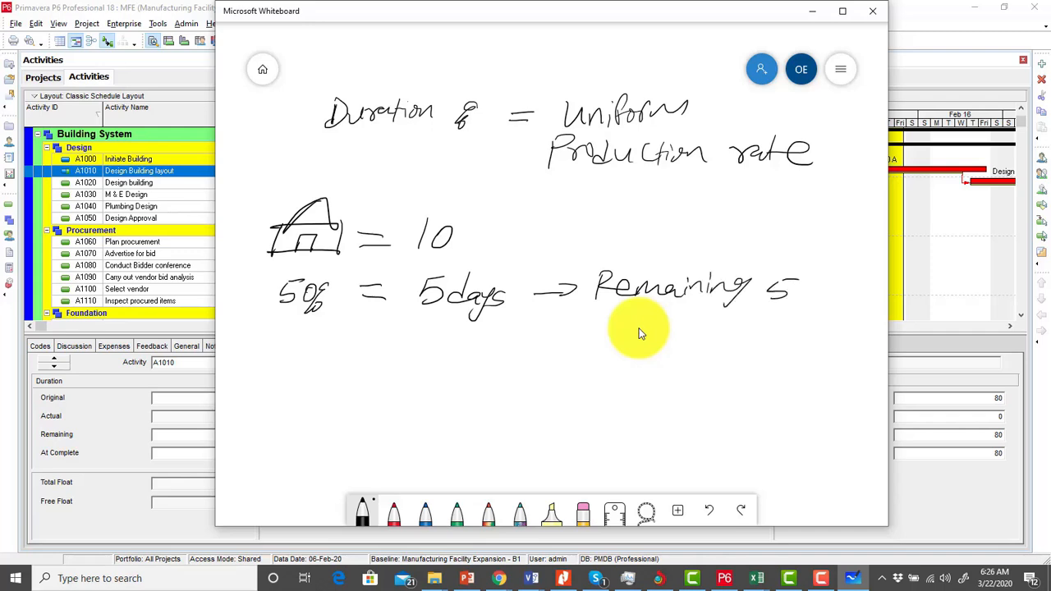
pyautogui.moveTo(816, 271); pyautogui.dragTo(811, 292)
pyautogui.moveTo(808, 287)
pyautogui.mouseDown()
pyautogui.moveTo(798, 297)
pyautogui.moveTo(845, 300)
pyautogui.mouseUp()
pyautogui.moveTo(867, 279); pyautogui.dragTo(862, 292)
pyautogui.moveTo(343, 138); pyautogui.dragTo(384, 141)
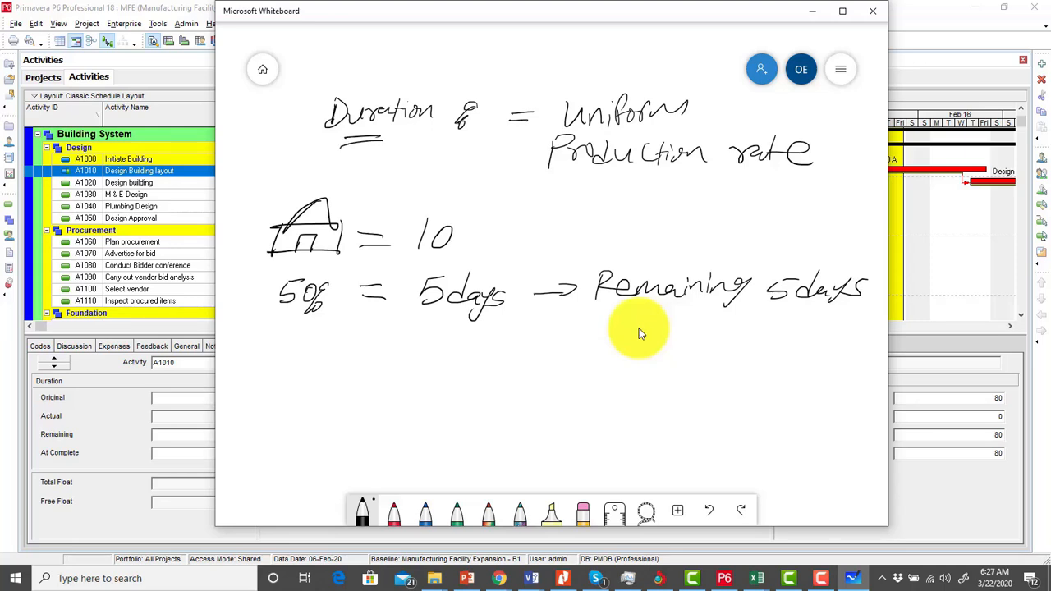
pyautogui.moveTo(385, 56); pyautogui.dragTo(407, 56)
# Step: Handwrite a second example below, reading "A 2 day = 1 day 50%"
pyautogui.moveTo(281, 365)
pyautogui.mouseDown()
pyautogui.moveTo(270, 390)
pyautogui.moveTo(289, 388)
pyautogui.moveTo(292, 372)
pyautogui.moveTo(383, 385)
pyautogui.moveTo(371, 405)
pyautogui.mouseUp()
pyautogui.moveTo(408, 377); pyautogui.dragTo(423, 375)
pyautogui.moveTo(409, 385); pyautogui.dragTo(425, 383)
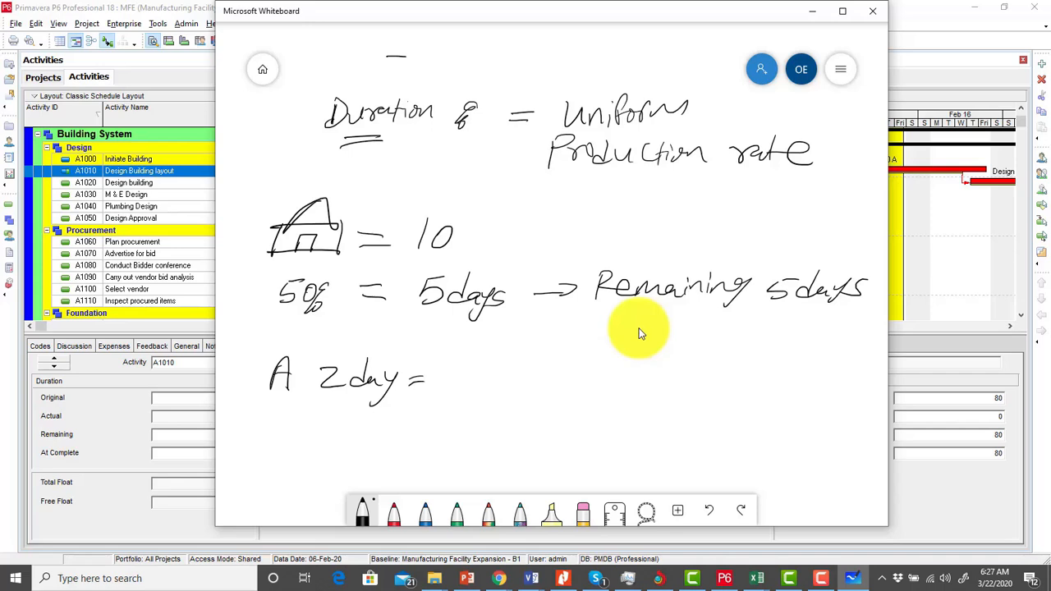
pyautogui.moveTo(507, 346)
pyautogui.mouseDown()
pyautogui.moveTo(505, 380)
pyautogui.moveTo(537, 379)
pyautogui.moveTo(552, 393)
pyautogui.moveTo(541, 381)
pyautogui.mouseUp()
pyautogui.moveTo(678, 359); pyautogui.dragTo(657, 360)
pyautogui.moveTo(655, 362); pyautogui.dragTo(651, 385)
pyautogui.moveTo(669, 371); pyautogui.dragTo(684, 378)
pyautogui.moveTo(704, 368); pyautogui.dragTo(694, 392)
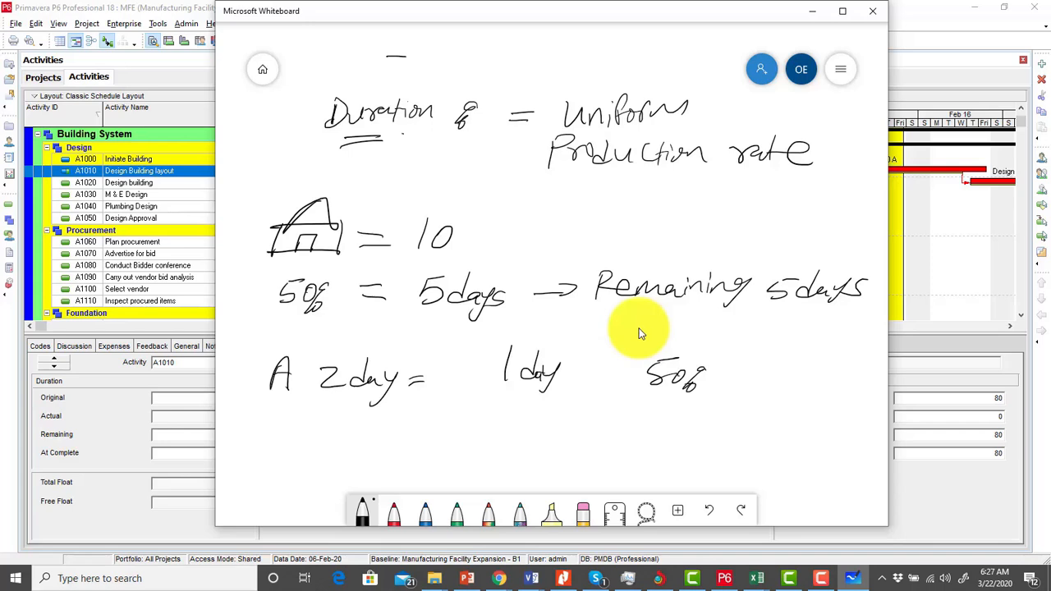
# Step: Add another underline beneath Duration, circle "Uniform Production rate", and draw a slanted stroke beside the second 50%
pyautogui.moveTo(402, 133); pyautogui.dragTo(423, 128)
pyautogui.moveTo(399, 142); pyautogui.dragTo(427, 136)
pyautogui.moveTo(629, 78)
pyautogui.mouseDown()
pyautogui.moveTo(589, 79)
pyautogui.moveTo(621, 190)
pyautogui.moveTo(887, 176)
pyautogui.moveTo(650, 83)
pyautogui.moveTo(594, 82)
pyautogui.mouseUp()
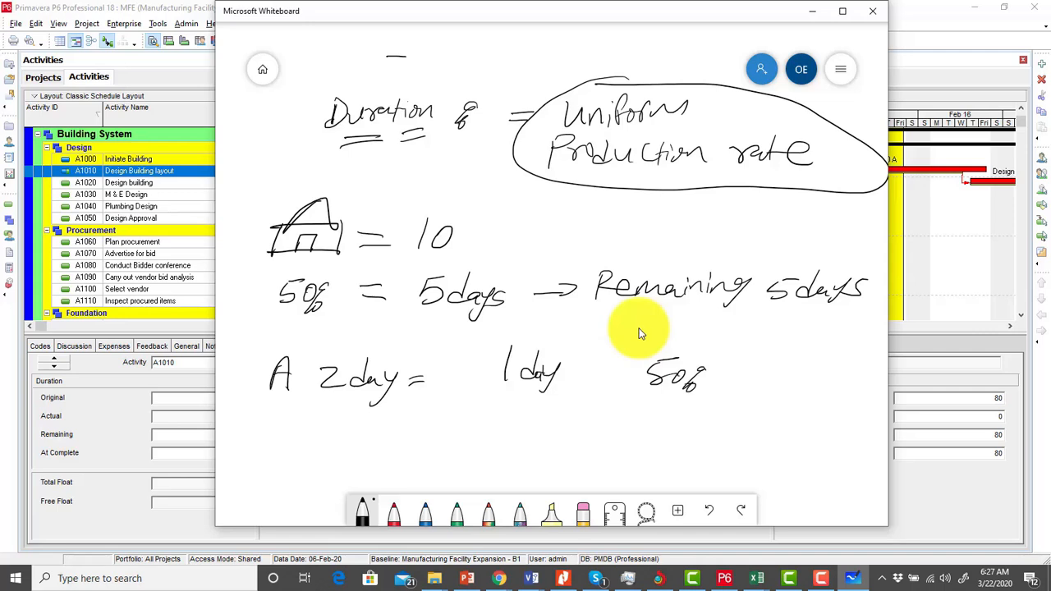
pyautogui.moveTo(775, 417); pyautogui.dragTo(718, 369)
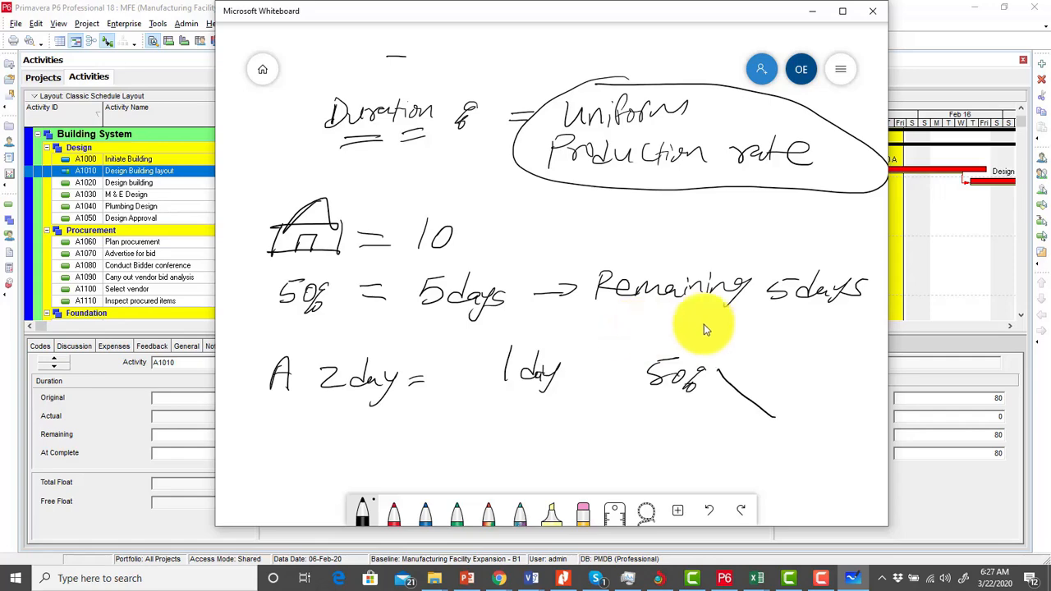
# Step: Handwrite "Physical % Complete → production is not uniform" beneath the 2 day example
pyautogui.scroll(-5, 792, 416)
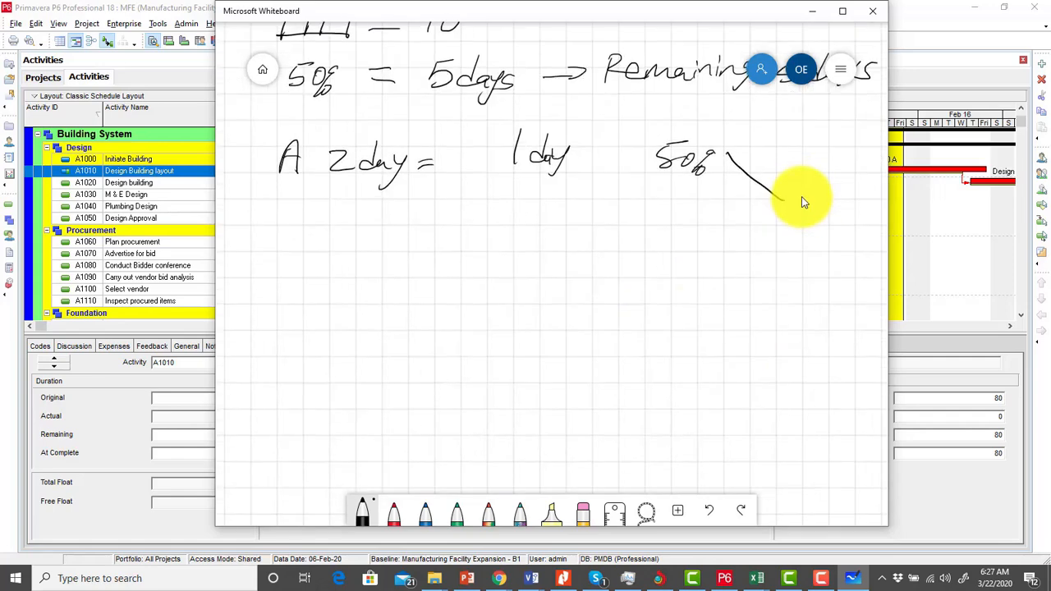
pyautogui.scroll(-1, 781, 263)
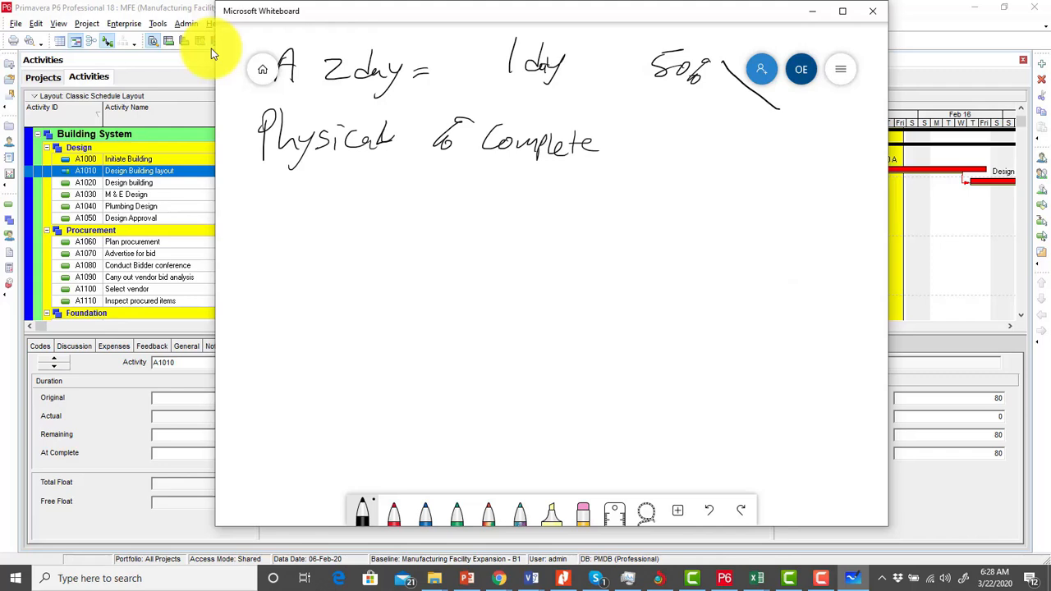
pyautogui.moveTo(621, 144); pyautogui.dragTo(657, 142)
pyautogui.moveTo(644, 137); pyautogui.dragTo(645, 147)
pyautogui.moveTo(694, 136); pyautogui.dragTo(691, 165)
pyautogui.moveTo(704, 150)
pyautogui.mouseDown()
pyautogui.moveTo(734, 125)
pyautogui.moveTo(756, 148)
pyautogui.moveTo(772, 144)
pyautogui.mouseUp()
pyautogui.moveTo(774, 125)
pyautogui.mouseDown()
pyautogui.moveTo(773, 152)
pyautogui.moveTo(795, 131)
pyautogui.moveTo(860, 144)
pyautogui.mouseUp()
pyautogui.moveTo(668, 188); pyautogui.dragTo(697, 189)
pyautogui.moveTo(714, 166)
pyautogui.mouseDown()
pyautogui.moveTo(715, 188)
pyautogui.moveTo(722, 181)
pyautogui.mouseUp()
pyautogui.moveTo(743, 172)
pyautogui.mouseDown()
pyautogui.moveTo(758, 184)
pyautogui.moveTo(821, 185)
pyautogui.mouseUp()
pyautogui.moveTo(827, 183); pyautogui.dragTo(857, 190)
pyautogui.moveTo(842, 187); pyautogui.dragTo(863, 192)
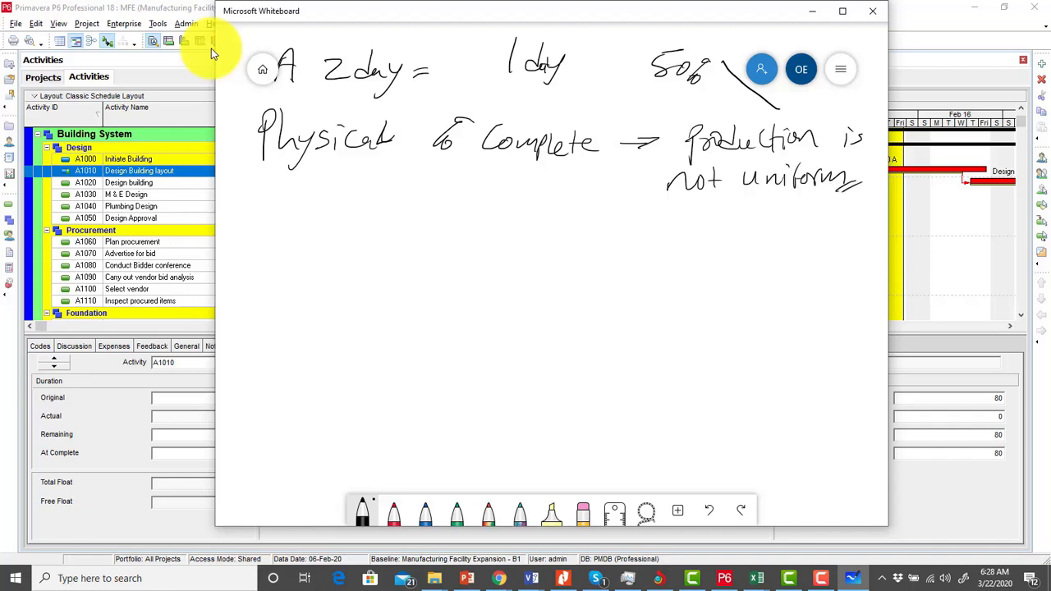
# Step: Double-underline the word Physical and sketch a larger house with a door beneath it
pyautogui.moveTo(358, 166); pyautogui.dragTo(394, 161)
pyautogui.moveTo(367, 174); pyautogui.dragTo(412, 168)
pyautogui.moveTo(281, 245)
pyautogui.mouseDown()
pyautogui.moveTo(345, 197)
pyautogui.moveTo(371, 237)
pyautogui.moveTo(269, 244)
pyautogui.moveTo(274, 303)
pyautogui.mouseUp()
pyautogui.moveTo(386, 243)
pyautogui.mouseDown()
pyautogui.moveTo(389, 304)
pyautogui.moveTo(271, 302)
pyautogui.moveTo(350, 273)
pyautogui.moveTo(348, 307)
pyautogui.mouseUp()
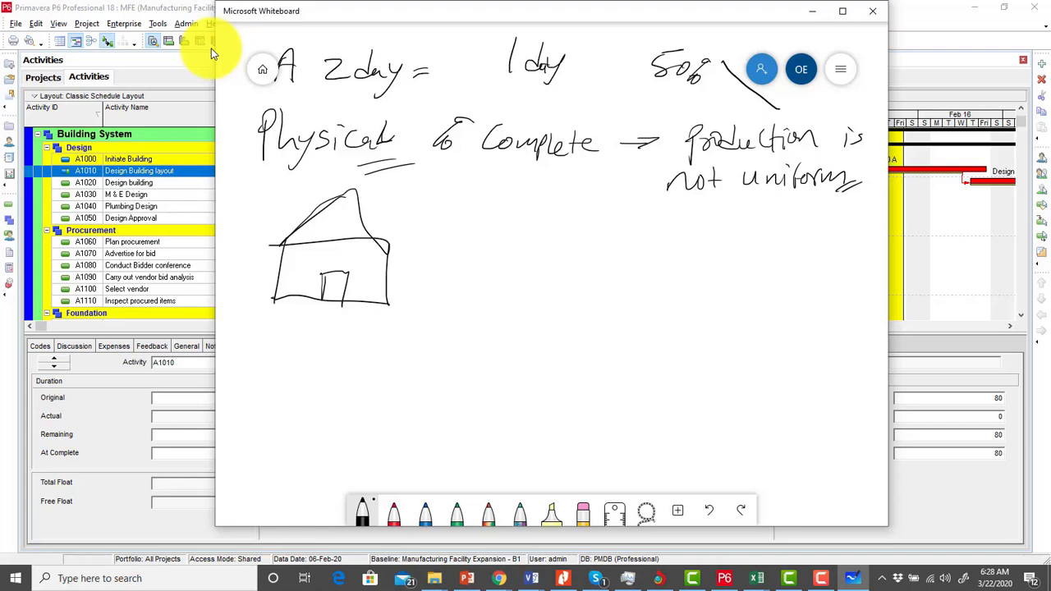
# Step: Handwrite "2 day", "1 day" and "50%" in a row beside the larger house
pyautogui.moveTo(533, 238); pyautogui.dragTo(534, 258)
pyautogui.moveTo(553, 235)
pyautogui.mouseDown()
pyautogui.moveTo(553, 255)
pyautogui.moveTo(577, 254)
pyautogui.moveTo(561, 276)
pyautogui.mouseUp()
pyautogui.moveTo(432, 244); pyautogui.dragTo(444, 256)
pyautogui.moveTo(453, 240)
pyautogui.mouseDown()
pyautogui.moveTo(450, 266)
pyautogui.moveTo(461, 256)
pyautogui.mouseUp()
pyautogui.moveTo(468, 244)
pyautogui.mouseDown()
pyautogui.moveTo(476, 247)
pyautogui.moveTo(462, 266)
pyautogui.mouseUp()
pyautogui.moveTo(474, 245); pyautogui.dragTo(468, 251)
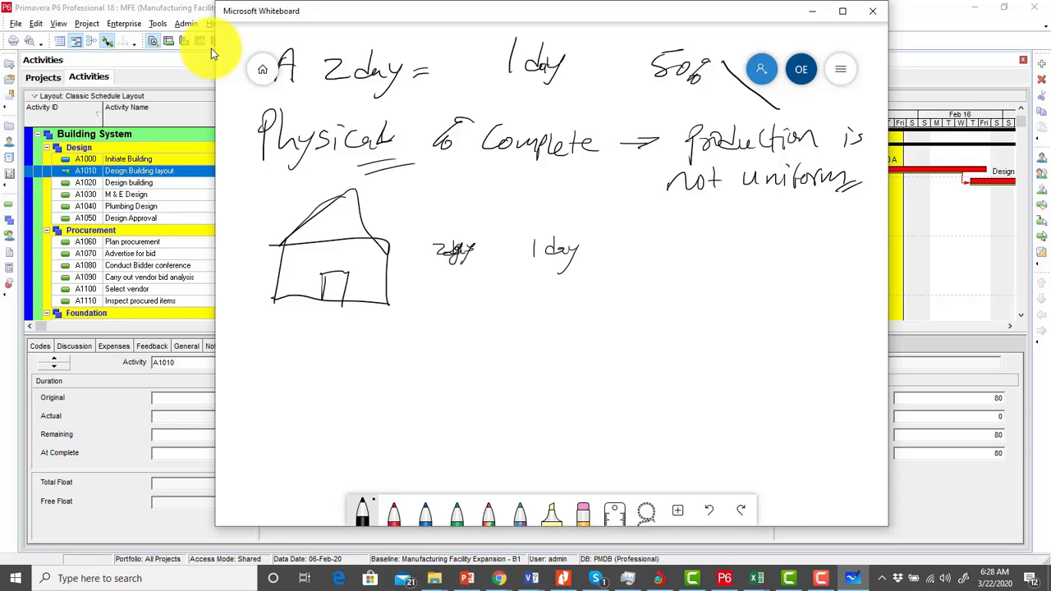
pyautogui.moveTo(663, 237)
pyautogui.mouseDown()
pyautogui.moveTo(678, 238)
pyautogui.moveTo(650, 256)
pyautogui.moveTo(676, 263)
pyautogui.mouseUp()
# Step: Handwrite "Learning:" beside the larger house, with "Start slow pace" on the line below
pyautogui.moveTo(425, 293)
pyautogui.mouseDown()
pyautogui.moveTo(445, 308)
pyautogui.moveTo(507, 315)
pyautogui.moveTo(511, 332)
pyautogui.mouseUp()
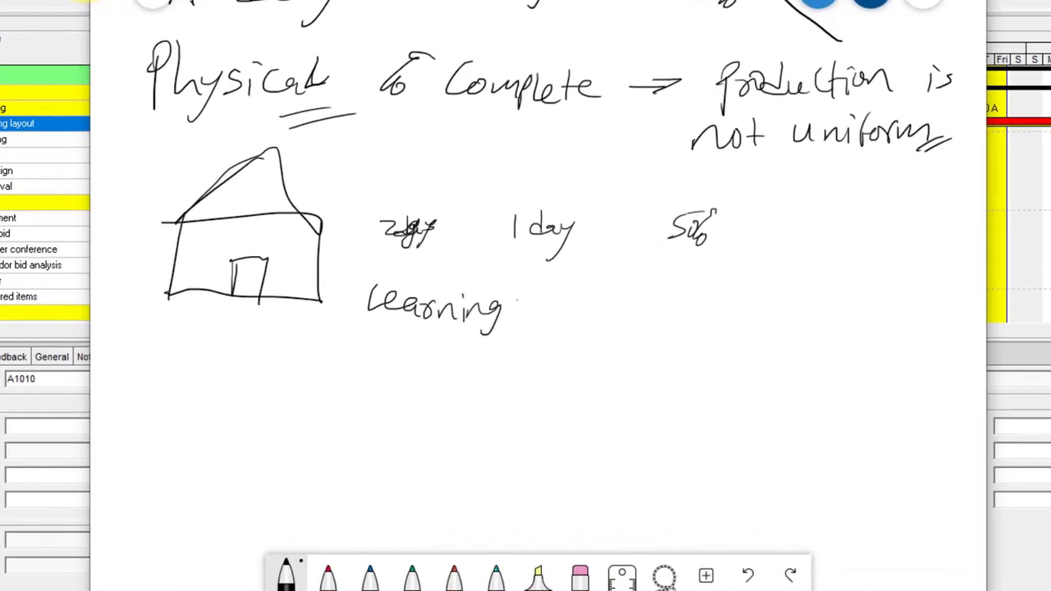
pyautogui.click(514, 321)
pyautogui.moveTo(420, 355); pyautogui.dragTo(403, 382)
pyautogui.moveTo(427, 351)
pyautogui.mouseDown()
pyautogui.moveTo(425, 379)
pyautogui.moveTo(438, 365)
pyautogui.mouseUp()
pyautogui.moveTo(447, 366)
pyautogui.mouseDown()
pyautogui.moveTo(442, 378)
pyautogui.moveTo(456, 363)
pyautogui.mouseUp()
pyautogui.moveTo(467, 348)
pyautogui.mouseDown()
pyautogui.moveTo(467, 374)
pyautogui.moveTo(474, 364)
pyautogui.mouseUp()
pyautogui.moveTo(555, 353)
pyautogui.mouseDown()
pyautogui.moveTo(545, 369)
pyautogui.moveTo(563, 371)
pyautogui.mouseUp()
pyautogui.moveTo(569, 361)
pyautogui.mouseDown()
pyautogui.moveTo(605, 354)
pyautogui.moveTo(634, 381)
pyautogui.moveTo(637, 361)
pyautogui.mouseUp()
pyautogui.moveTo(655, 353); pyautogui.dragTo(672, 364)
pyautogui.moveTo(685, 360); pyautogui.dragTo(701, 363)
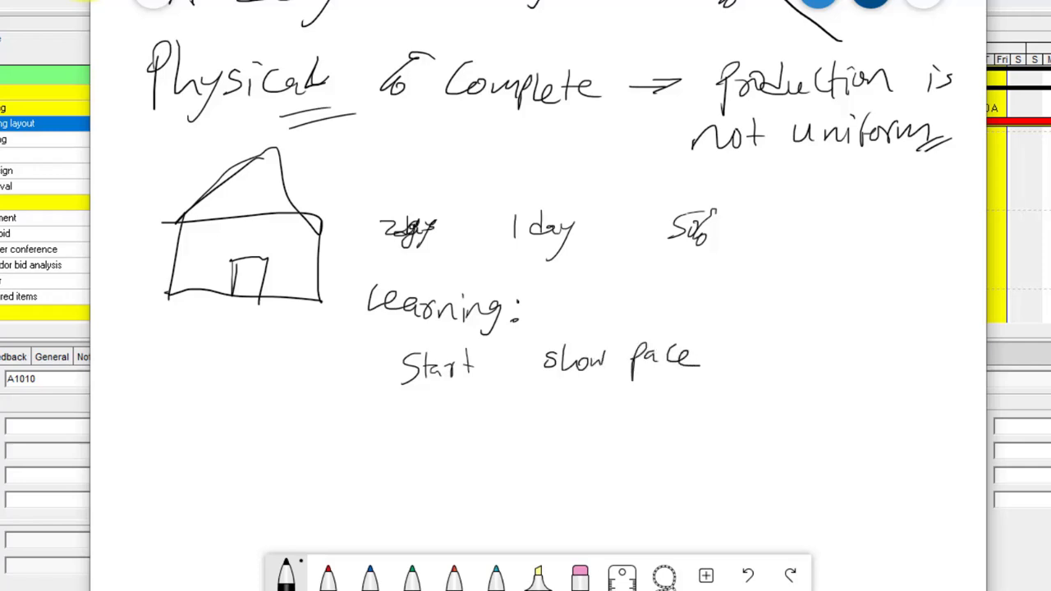
# Step: Underline "slow", add an arrow to the sequence 1, 2, 3, 4, 5, and circle 1–2 and 1–3 as growing groups
pyautogui.moveTo(580, 391)
pyautogui.mouseDown()
pyautogui.moveTo(611, 388)
pyautogui.moveTo(610, 399)
pyautogui.mouseUp()
pyautogui.moveTo(712, 356)
pyautogui.mouseDown()
pyautogui.moveTo(746, 350)
pyautogui.moveTo(734, 359)
pyautogui.moveTo(769, 360)
pyautogui.moveTo(767, 372)
pyautogui.mouseUp()
pyautogui.moveTo(793, 339); pyautogui.dragTo(817, 359)
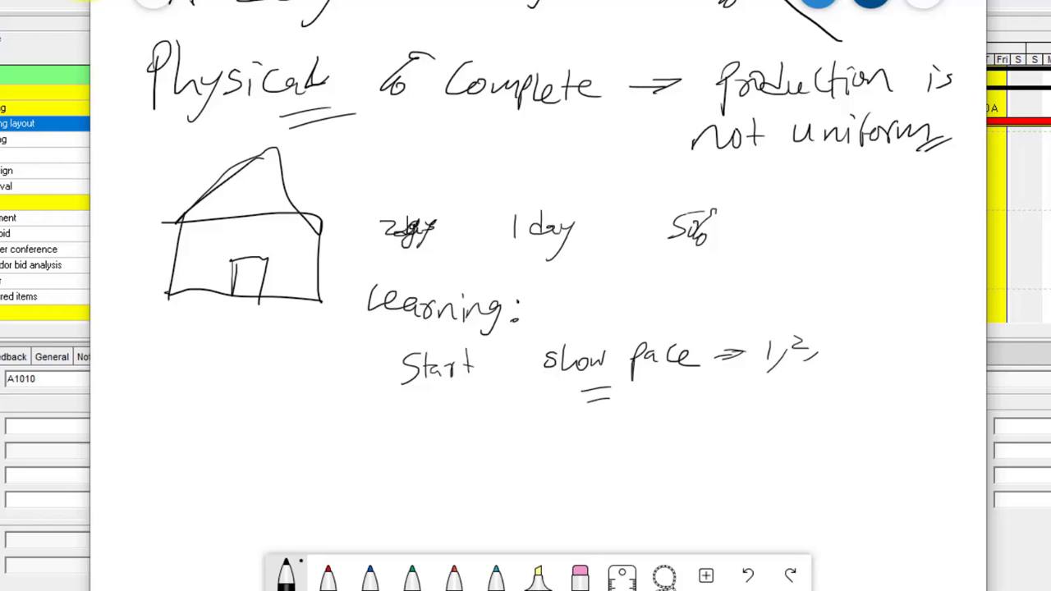
pyautogui.moveTo(839, 328); pyautogui.dragTo(839, 346)
pyautogui.moveTo(790, 313)
pyautogui.mouseDown()
pyautogui.moveTo(781, 382)
pyautogui.moveTo(795, 313)
pyautogui.mouseUp()
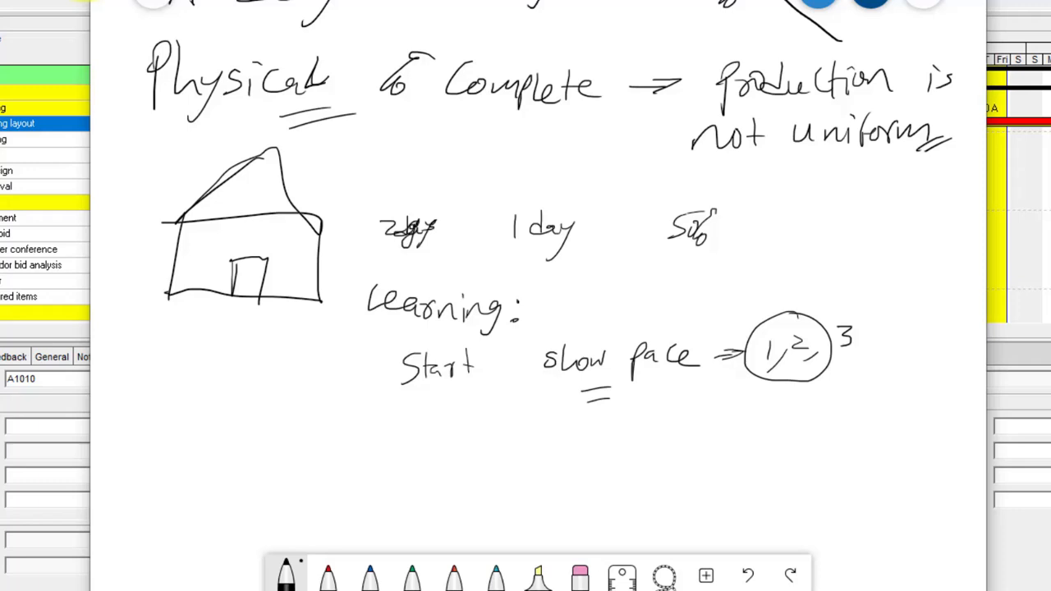
pyautogui.moveTo(895, 322); pyautogui.dragTo(917, 335)
pyautogui.moveTo(903, 328)
pyautogui.mouseDown()
pyautogui.moveTo(900, 348)
pyautogui.moveTo(849, 357)
pyautogui.mouseUp()
pyautogui.moveTo(821, 295)
pyautogui.mouseDown()
pyautogui.moveTo(744, 338)
pyautogui.moveTo(883, 329)
pyautogui.moveTo(795, 297)
pyautogui.mouseUp()
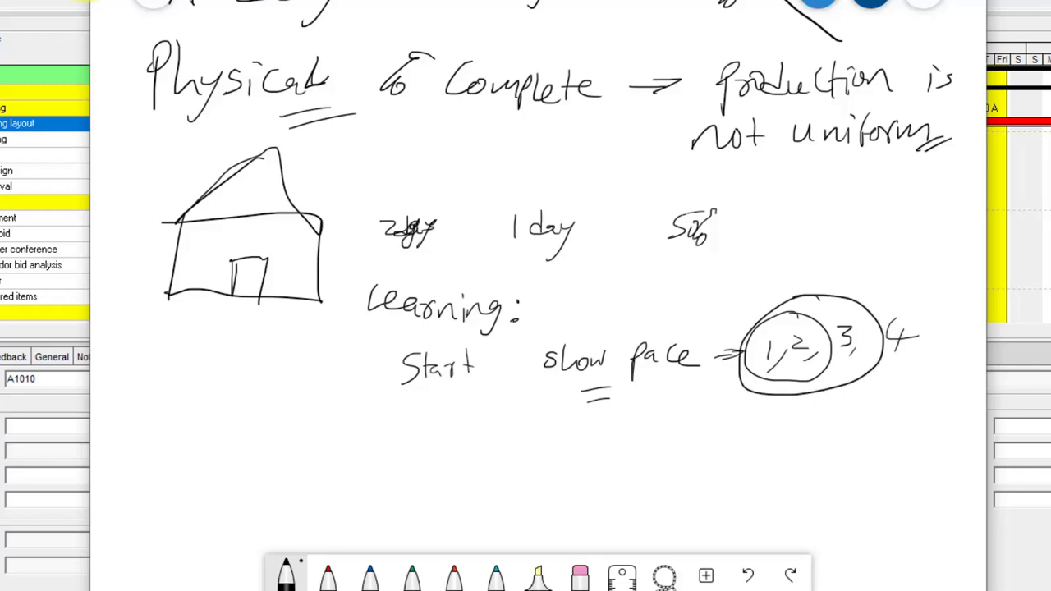
pyautogui.moveTo(944, 316); pyautogui.dragTo(960, 312)
pyautogui.moveTo(944, 317); pyautogui.dragTo(933, 333)
# Step: Underline the percent sign in Physical % Complete, and write "50%" and an underlined "Remaining" below the learning notes
pyautogui.moveTo(411, 106); pyautogui.dragTo(449, 107)
pyautogui.moveTo(488, 421)
pyautogui.mouseDown()
pyautogui.moveTo(507, 419)
pyautogui.moveTo(474, 442)
pyautogui.moveTo(520, 425)
pyautogui.mouseUp()
pyautogui.moveTo(520, 425); pyautogui.dragTo(504, 449)
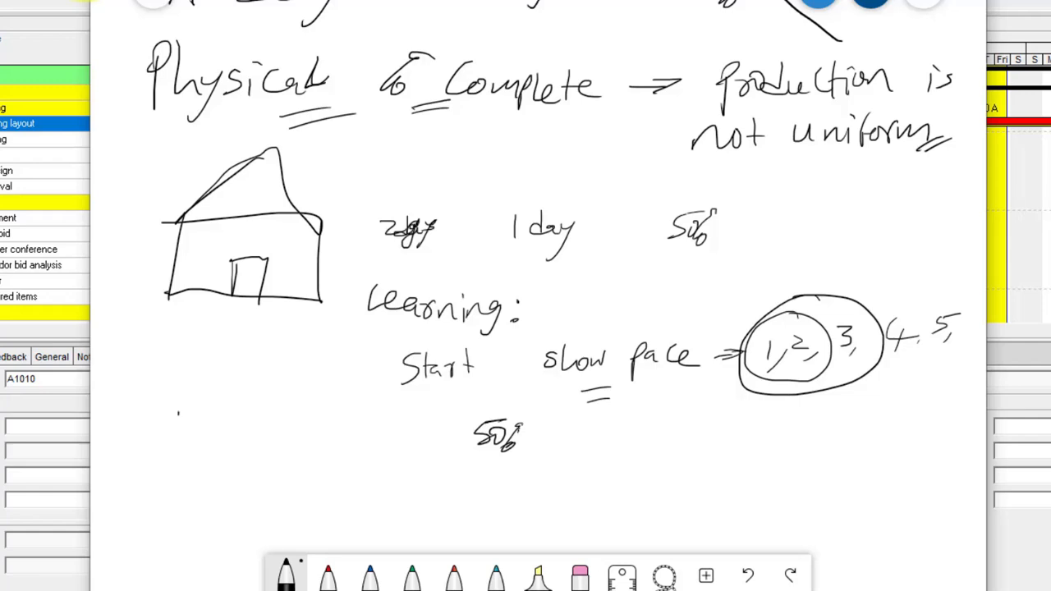
pyautogui.moveTo(178, 408); pyautogui.dragTo(172, 437)
pyautogui.moveTo(175, 415)
pyautogui.mouseDown()
pyautogui.moveTo(283, 415)
pyautogui.moveTo(292, 435)
pyautogui.moveTo(304, 422)
pyautogui.moveTo(265, 443)
pyautogui.mouseUp()
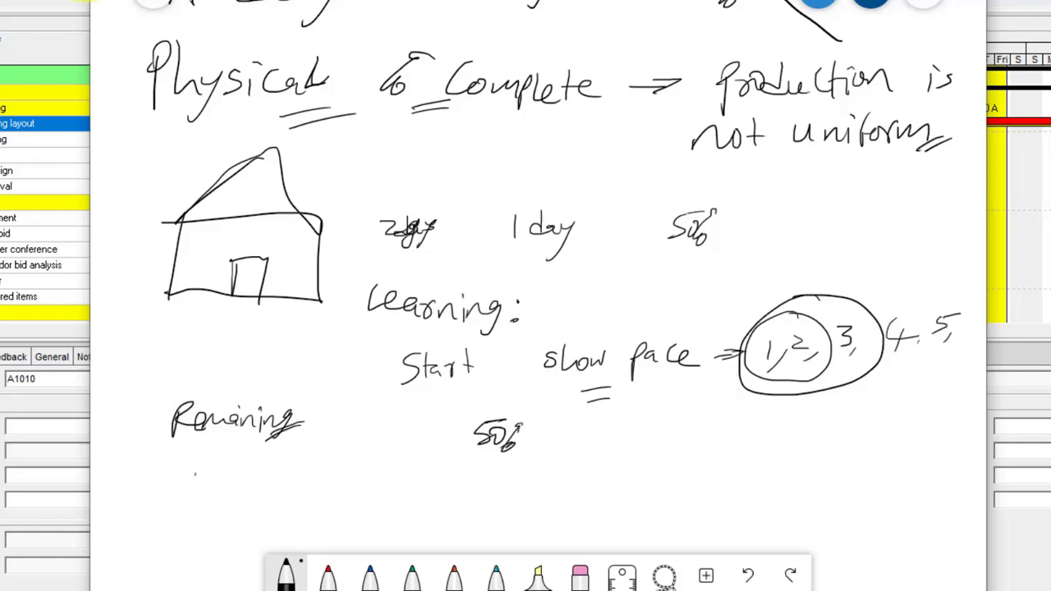
pyautogui.moveTo(213, 469)
pyautogui.mouseDown()
pyautogui.moveTo(190, 478)
pyautogui.moveTo(194, 493)
pyautogui.mouseUp()
pyautogui.moveTo(197, 496)
pyautogui.mouseDown()
pyautogui.moveTo(231, 482)
pyautogui.moveTo(228, 492)
pyautogui.mouseUp()
# Step: Switch to Primavera P6 to check the status of Design Building layout, and return to the whiteboard
pyautogui.hotkey('alt', 'Tab')
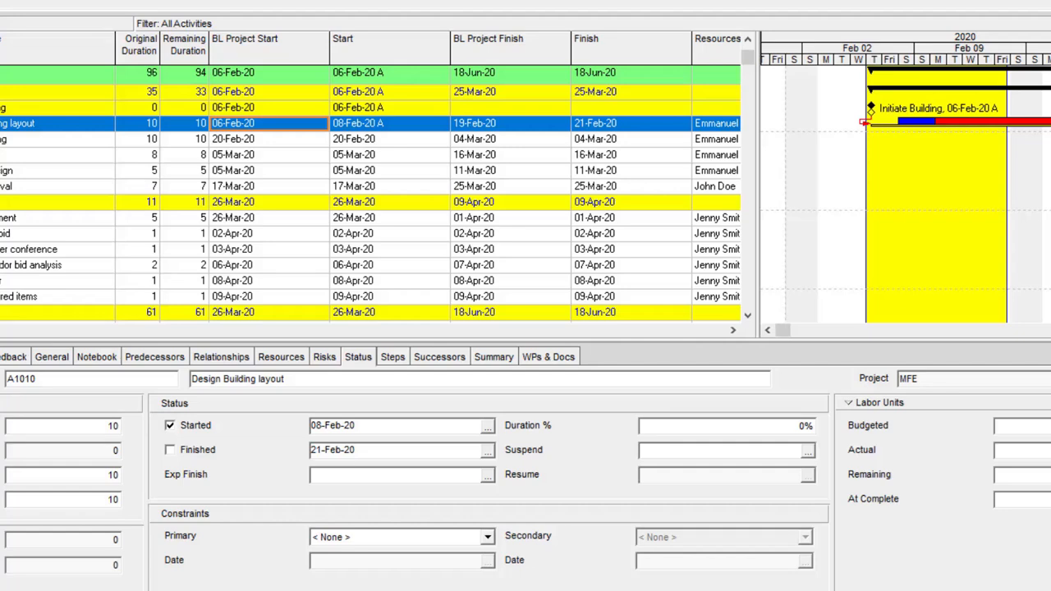
pyautogui.hotkey('alt', 'Tab')
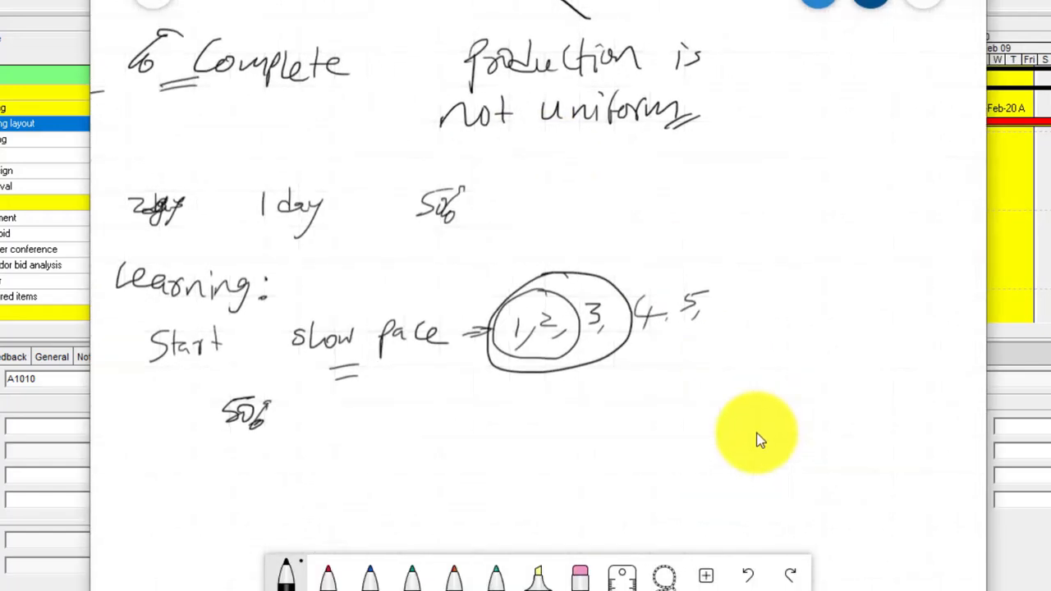
# Step: Handwrite "Activity status" in black on a blank area of the whiteboard below the existing notes
pyautogui.scroll(-10, 759, 441)
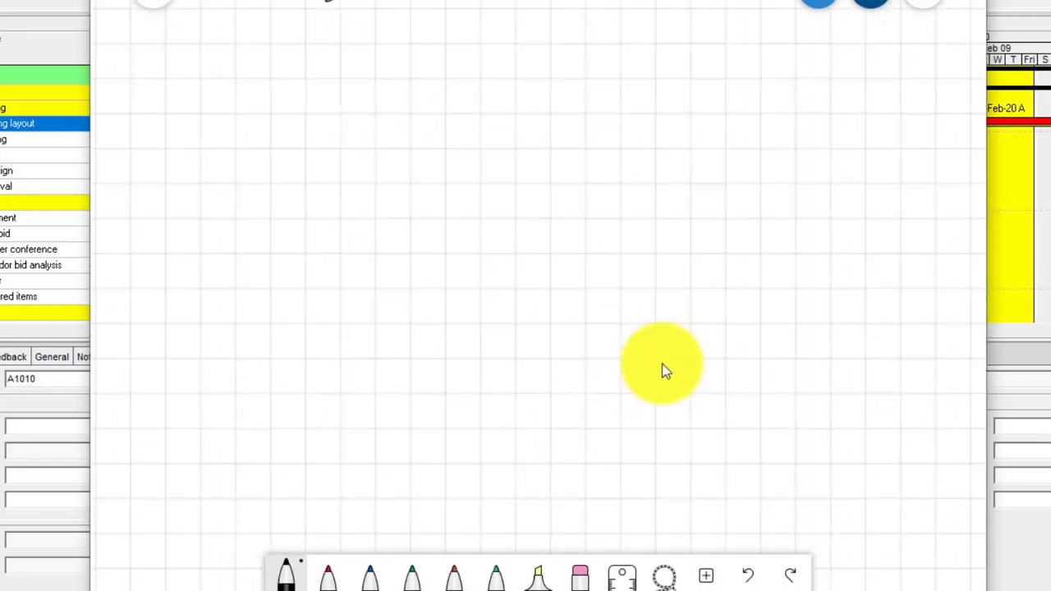
pyautogui.moveTo(662, 363); pyautogui.dragTo(709, 297)
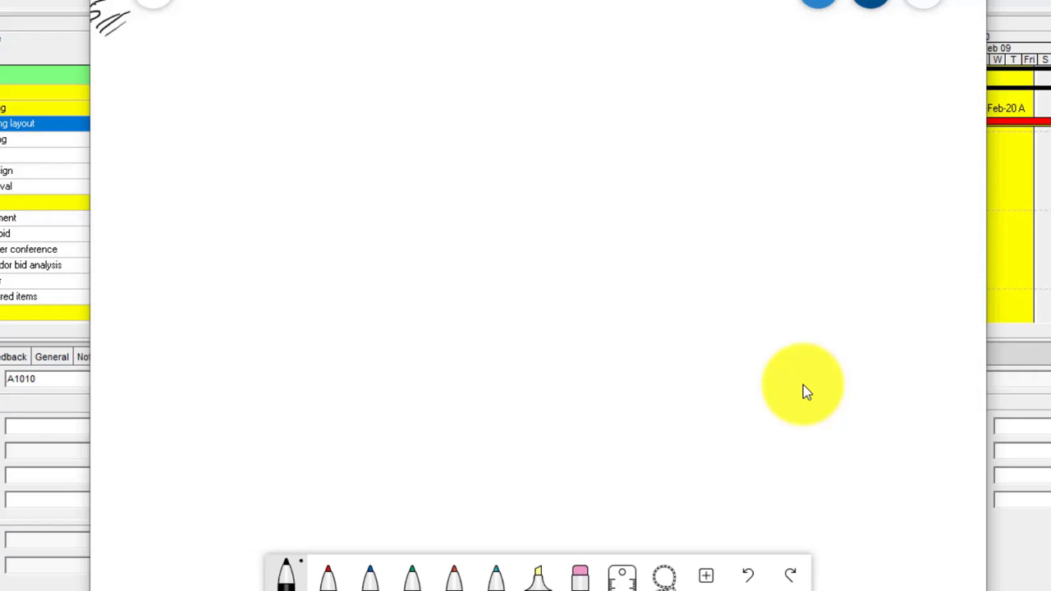
pyautogui.moveTo(218, 102); pyautogui.dragTo(232, 130)
pyautogui.moveTo(213, 113); pyautogui.dragTo(237, 112)
pyautogui.moveTo(255, 104)
pyautogui.mouseDown()
pyautogui.moveTo(241, 110)
pyautogui.moveTo(254, 121)
pyautogui.mouseUp()
pyautogui.moveTo(268, 92); pyautogui.dragTo(261, 130)
pyautogui.moveTo(258, 110)
pyautogui.mouseDown()
pyautogui.moveTo(280, 105)
pyautogui.moveTo(277, 122)
pyautogui.moveTo(309, 93)
pyautogui.mouseUp()
pyautogui.moveTo(312, 106); pyautogui.dragTo(313, 120)
pyautogui.moveTo(318, 77); pyautogui.dragTo(326, 118)
pyautogui.moveTo(322, 103)
pyautogui.mouseDown()
pyautogui.moveTo(351, 91)
pyautogui.moveTo(345, 128)
pyautogui.mouseUp()
pyautogui.moveTo(419, 95)
pyautogui.mouseDown()
pyautogui.moveTo(397, 123)
pyautogui.moveTo(425, 127)
pyautogui.mouseUp()
pyautogui.moveTo(416, 105)
pyautogui.mouseDown()
pyautogui.moveTo(445, 102)
pyautogui.moveTo(451, 121)
pyautogui.mouseUp()
pyautogui.moveTo(465, 90)
pyautogui.mouseDown()
pyautogui.moveTo(463, 124)
pyautogui.moveTo(476, 105)
pyautogui.mouseUp()
pyautogui.moveTo(476, 102); pyautogui.dragTo(493, 119)
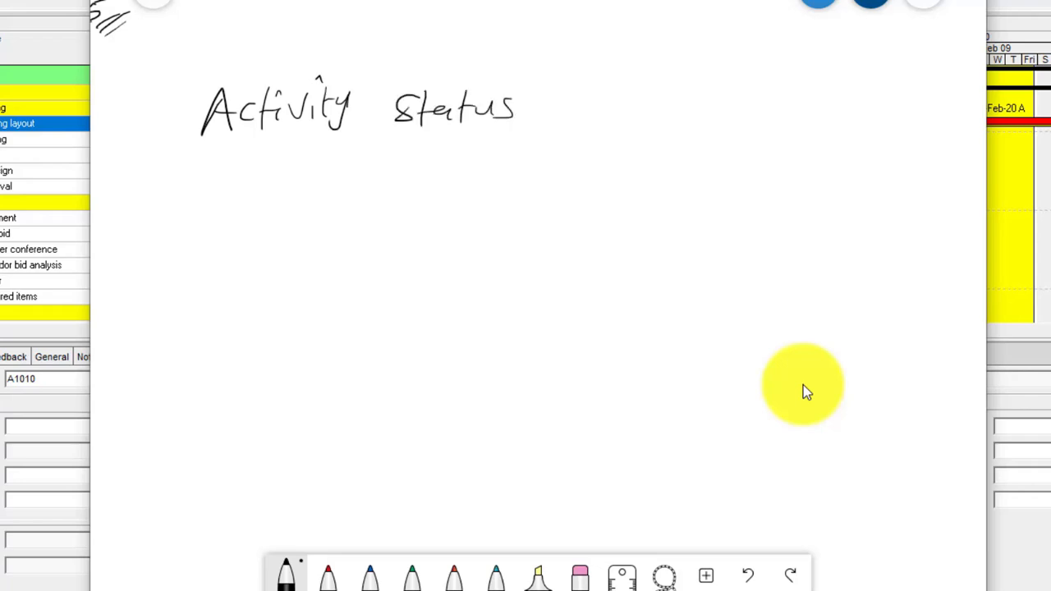
# Step: Handwrite "Percent complete type" on the line below "Activity status"
pyautogui.moveTo(213, 176)
pyautogui.mouseDown()
pyautogui.moveTo(215, 228)
pyautogui.moveTo(217, 193)
pyautogui.moveTo(252, 215)
pyautogui.mouseUp()
pyautogui.moveTo(229, 202); pyautogui.dragTo(244, 197)
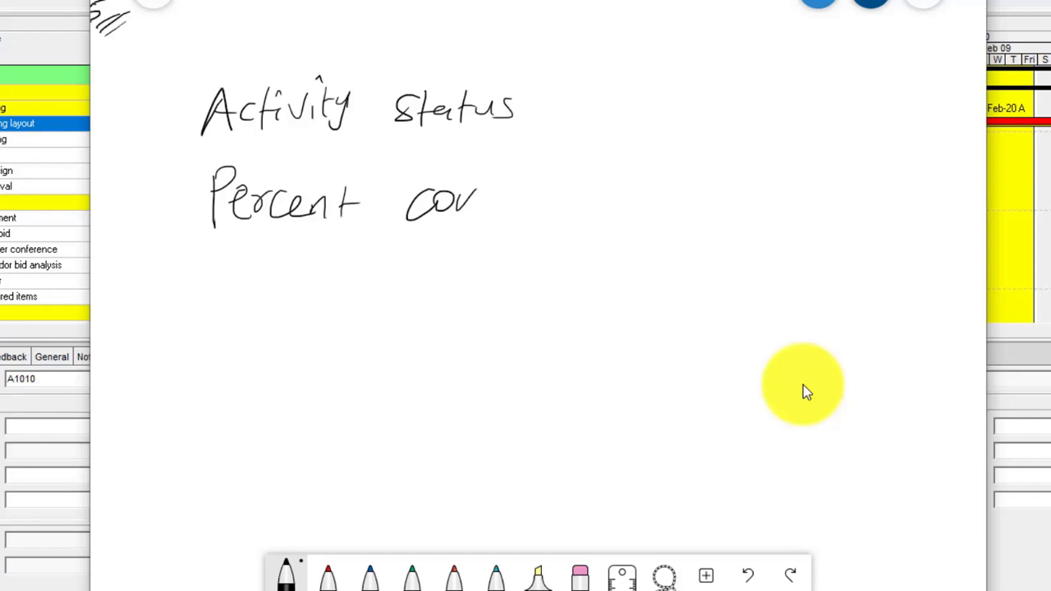
pyautogui.moveTo(471, 205); pyautogui.dragTo(504, 194)
pyautogui.moveTo(492, 182); pyautogui.dragTo(494, 218)
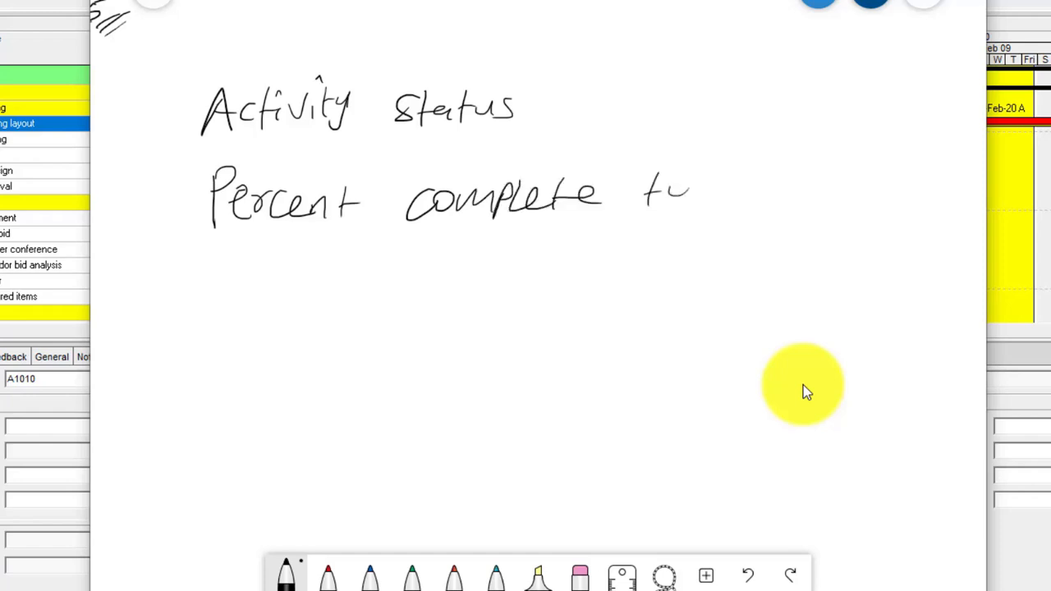
pyautogui.moveTo(646, 186); pyautogui.dragTo(656, 200)
pyautogui.moveTo(689, 182); pyautogui.dragTo(632, 229)
pyautogui.moveTo(695, 184)
pyautogui.mouseDown()
pyautogui.moveTo(697, 200)
pyautogui.moveTo(745, 199)
pyautogui.mouseUp()
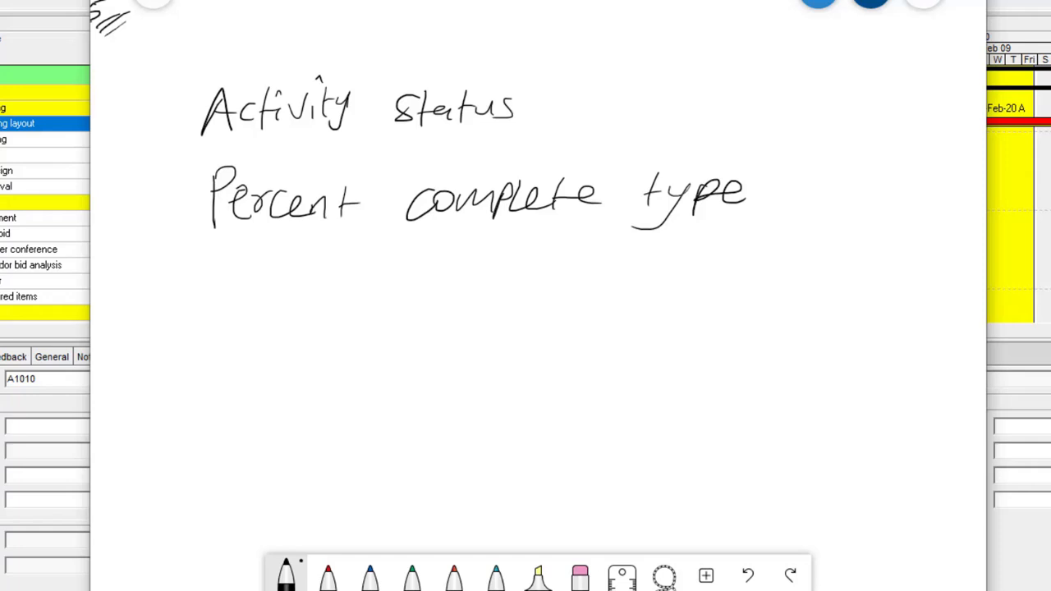
# Step: Switch to Primavera P6, search the available activity table columns for "activity status", and add Activity Status to the selected options
pyautogui.click(821, 4)
pyautogui.click(549, 188)
pyautogui.rightClick(549, 188)
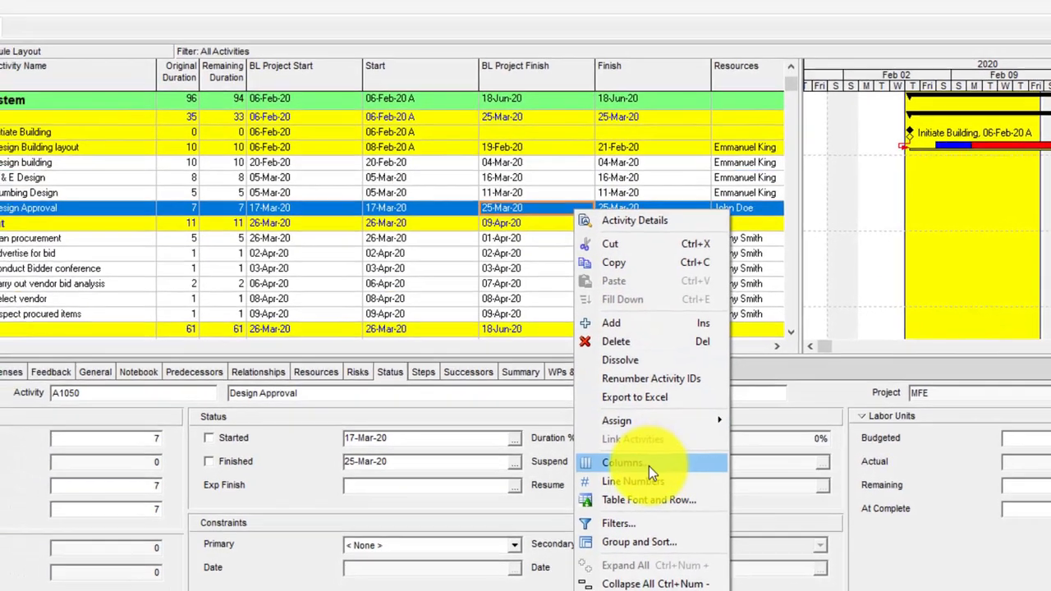
pyautogui.click(602, 451)
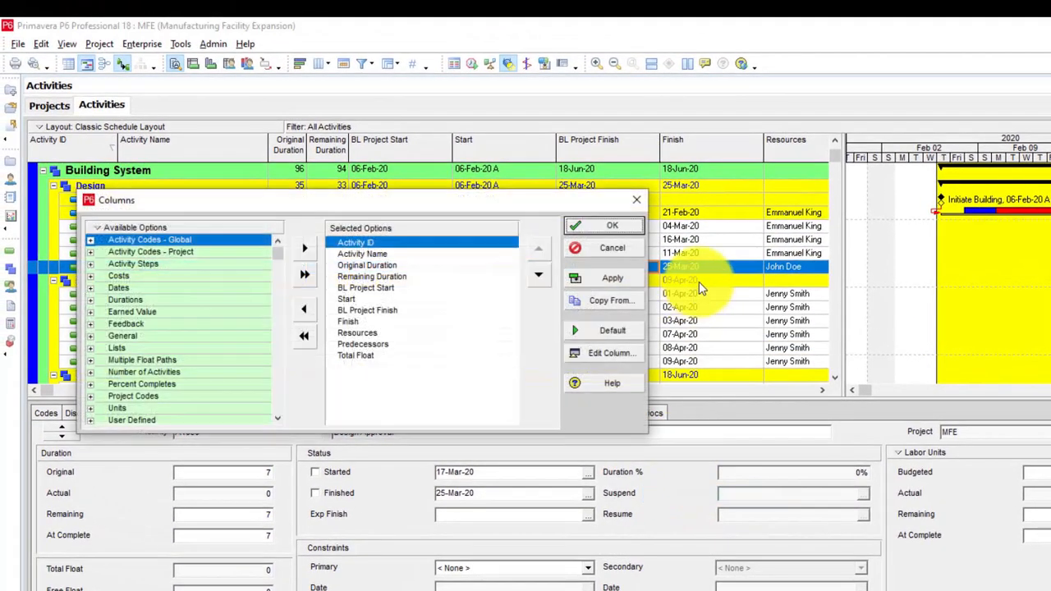
pyautogui.rightClick(170, 227)
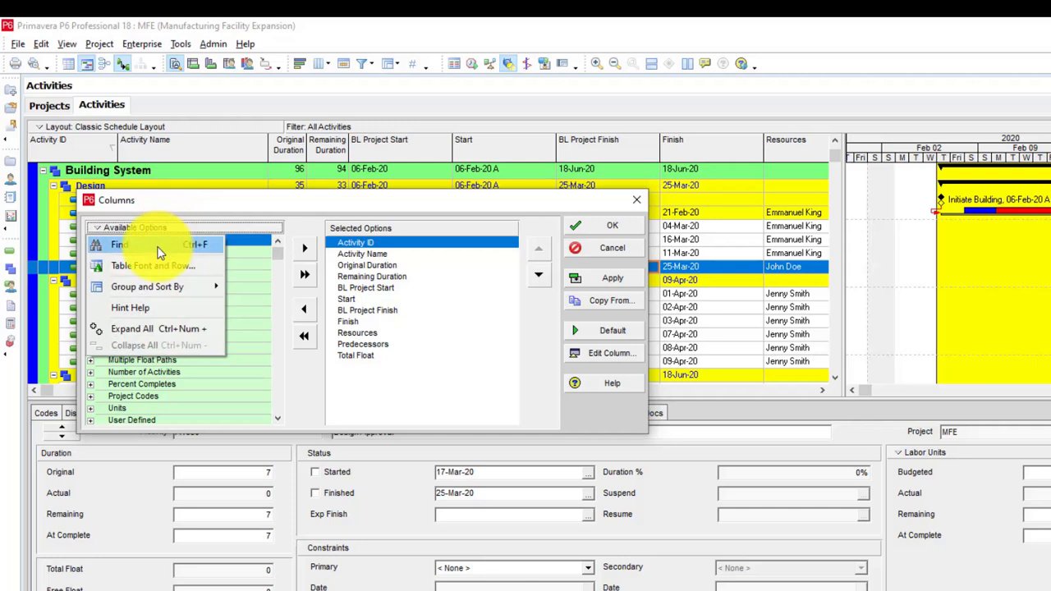
pyautogui.click(160, 248)
pyautogui.write('ac')
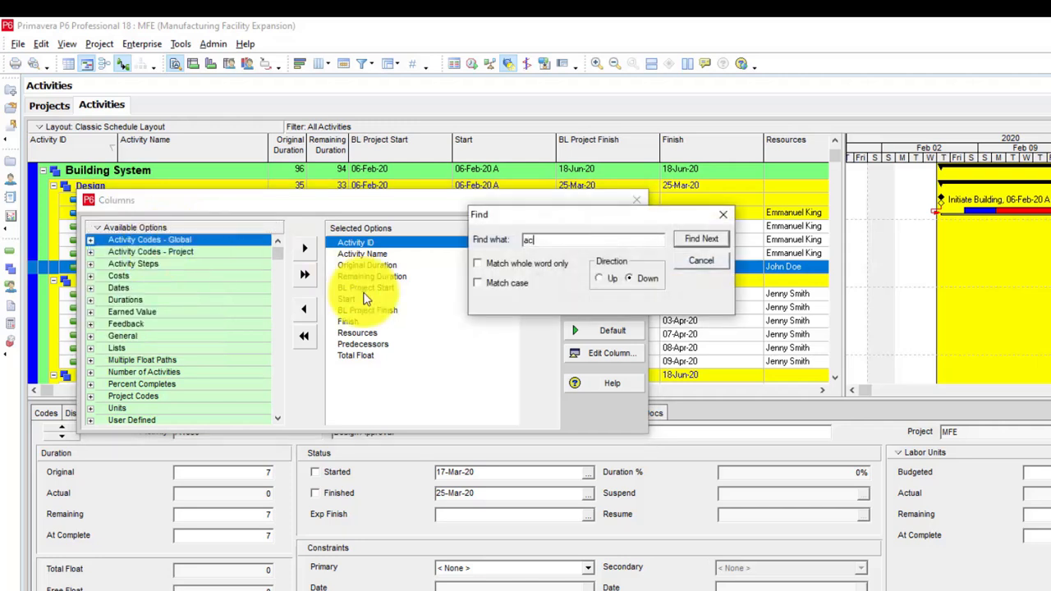
pyautogui.write('tivity status')
pyautogui.press('Return')
pyautogui.click(304, 248)
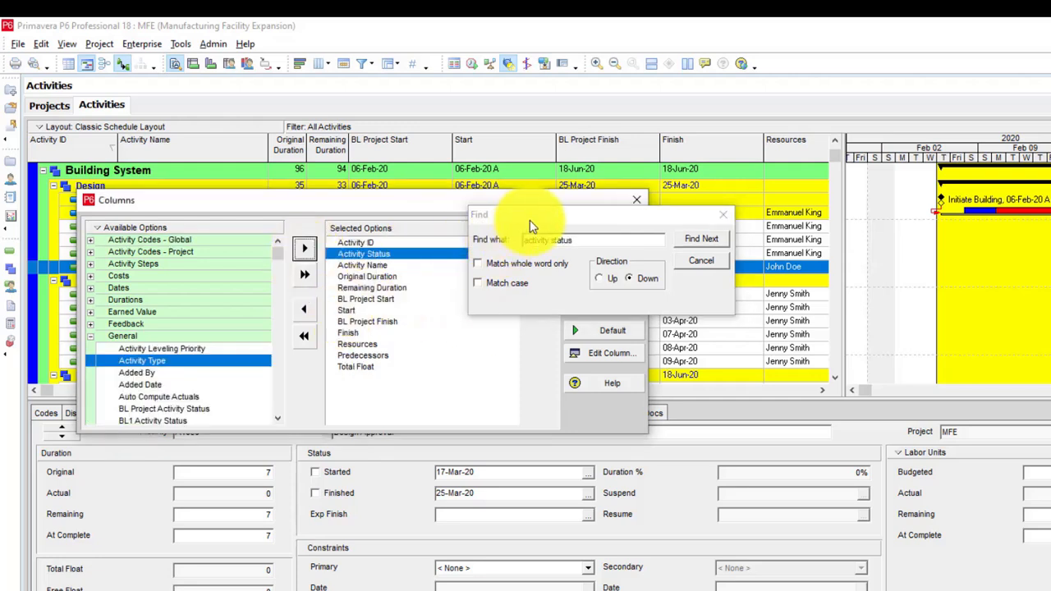
# Step: Reorder the selected columns so Activity Status sits directly after Activity Name
pyautogui.moveTo(530, 220); pyautogui.dragTo(724, 444)
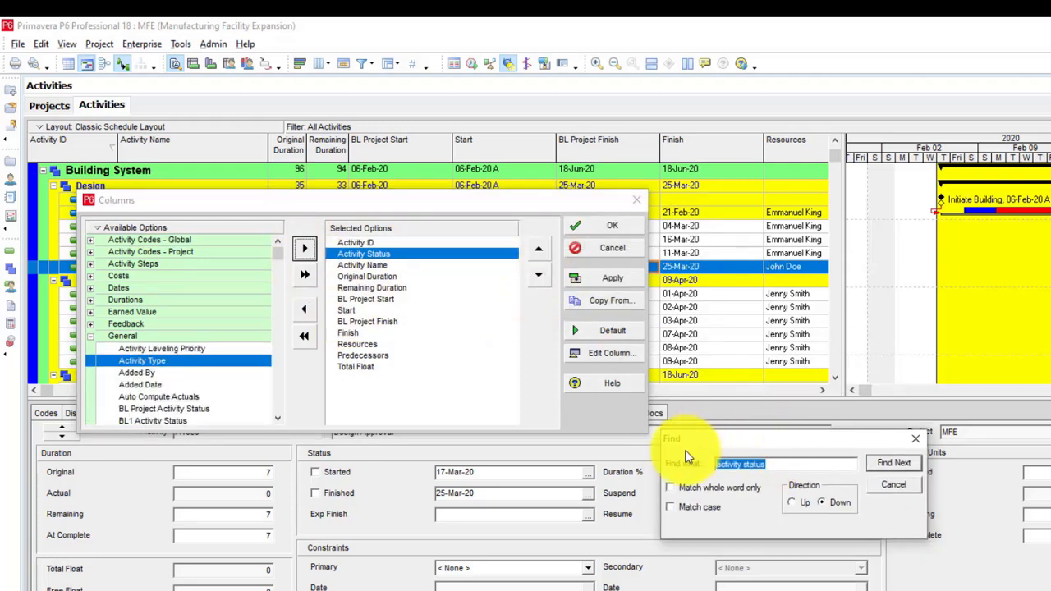
pyautogui.click(539, 275)
pyautogui.click(539, 275)
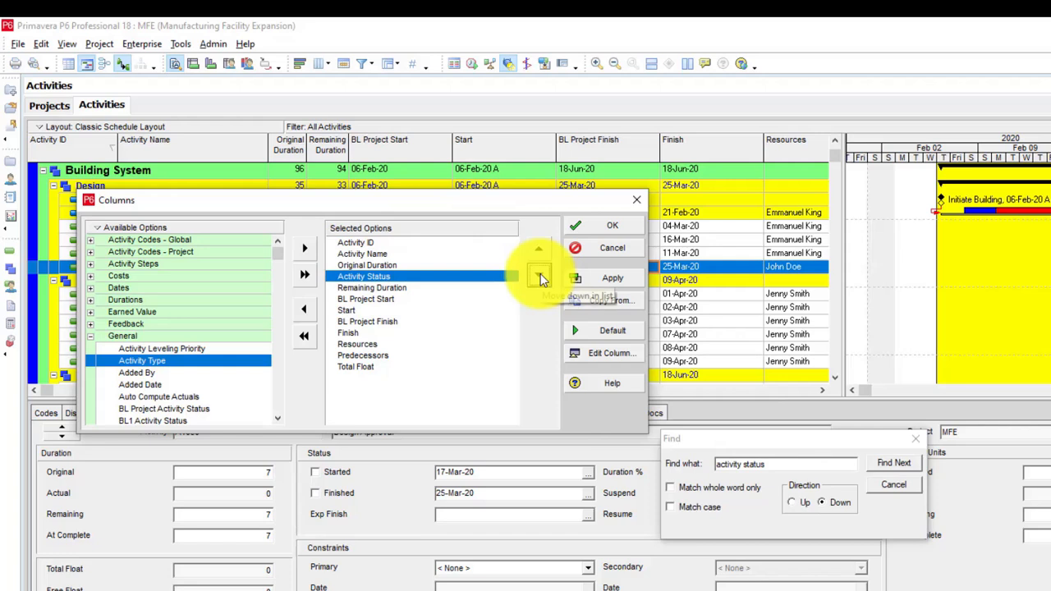
pyautogui.click(538, 248)
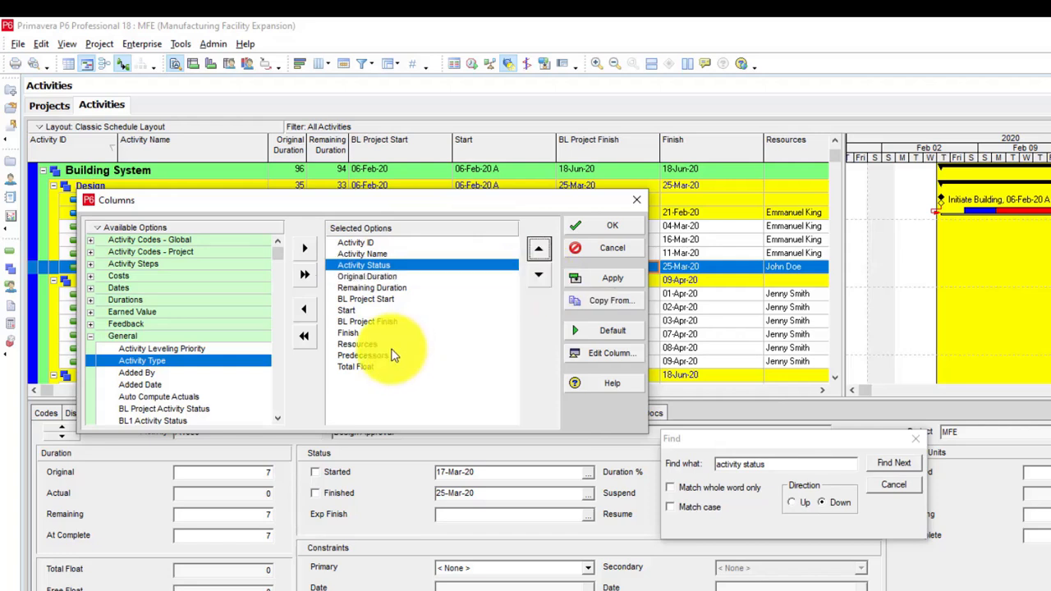
# Step: Find "percent complete type" among the available columns and add Percent Complete Type after Activity Status
pyautogui.rightClick(124, 229)
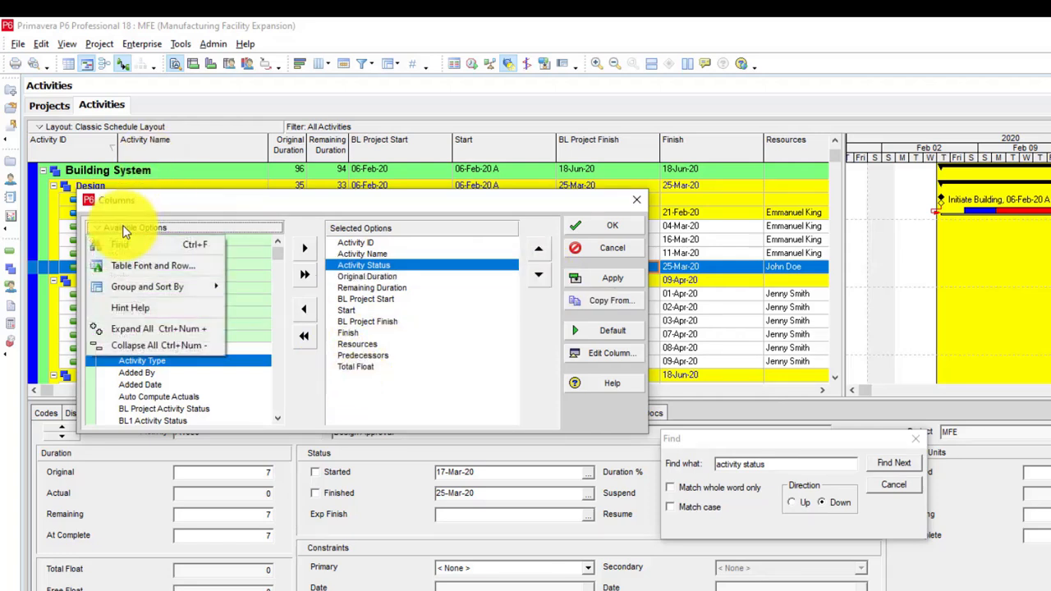
pyautogui.click(143, 243)
pyautogui.press('BackSpace')
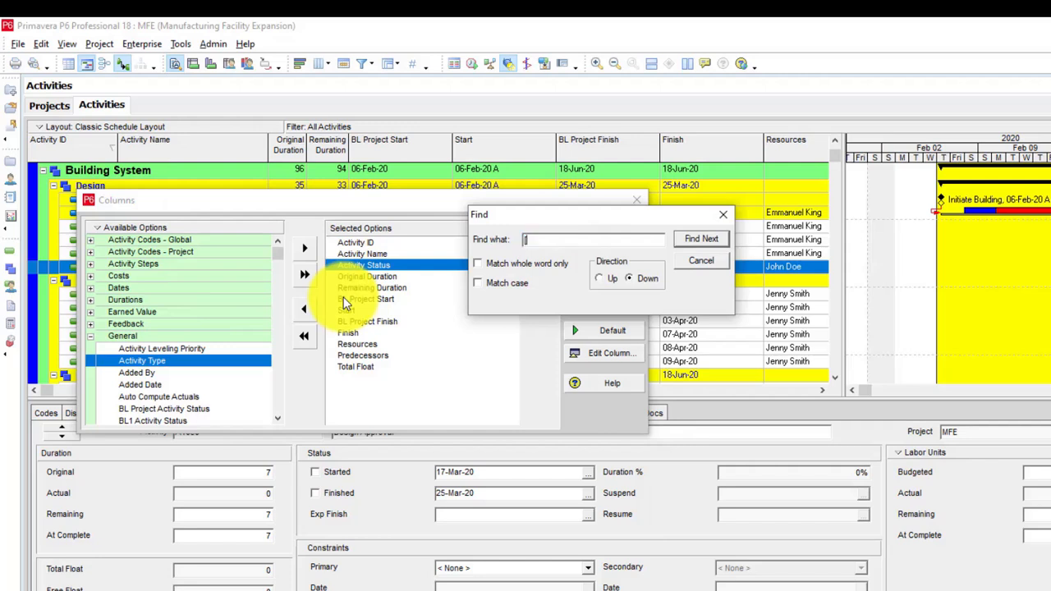
pyautogui.write('p')
pyautogui.press('BackSpace')
pyautogui.write('percent complete type')
pyautogui.press('Return')
pyautogui.click(701, 239)
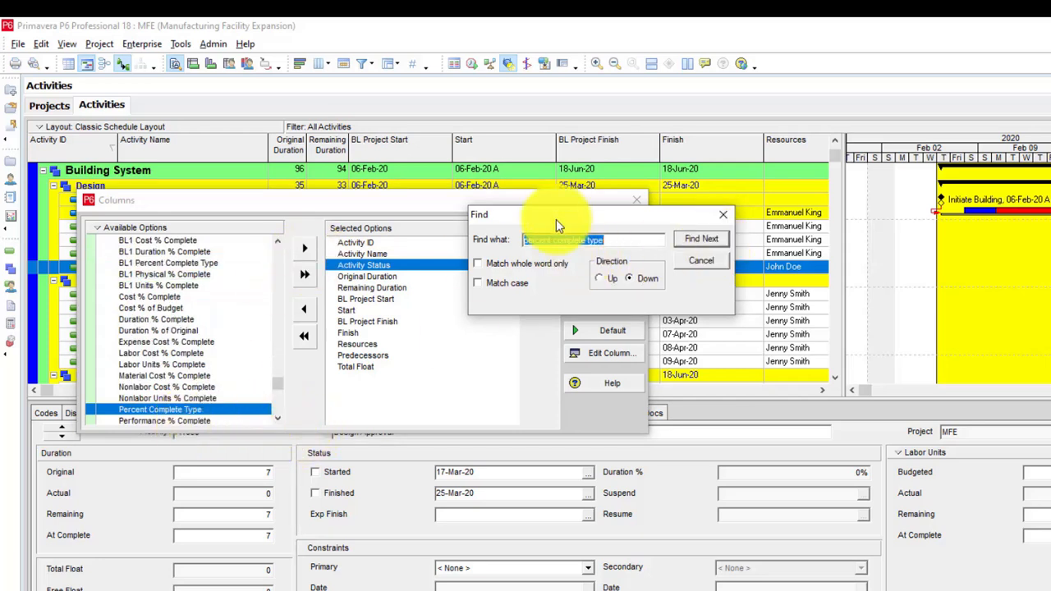
pyautogui.moveTo(556, 219); pyautogui.dragTo(627, 169)
pyautogui.click(305, 249)
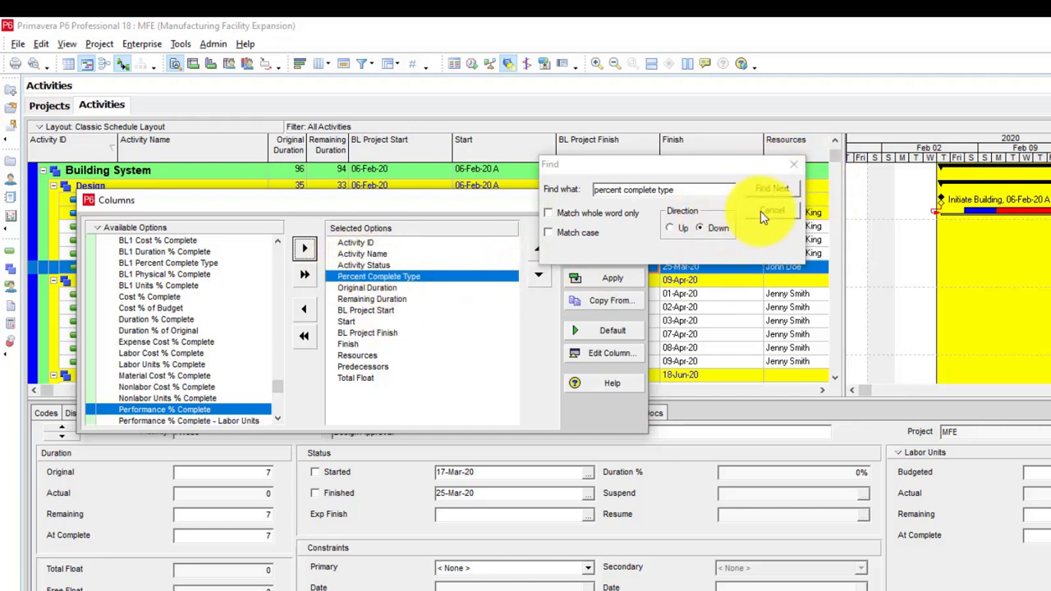
# Step: Apply the column selection and widen the Activity Status column to review the statuses of Design Building layout and Initiate Building
pyautogui.click(793, 165)
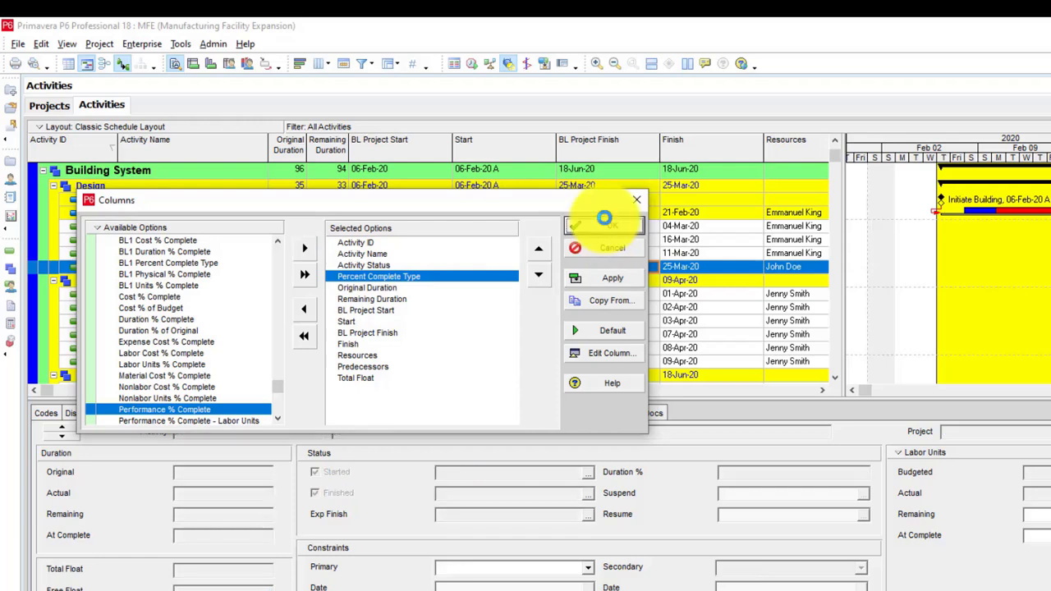
pyautogui.click(609, 225)
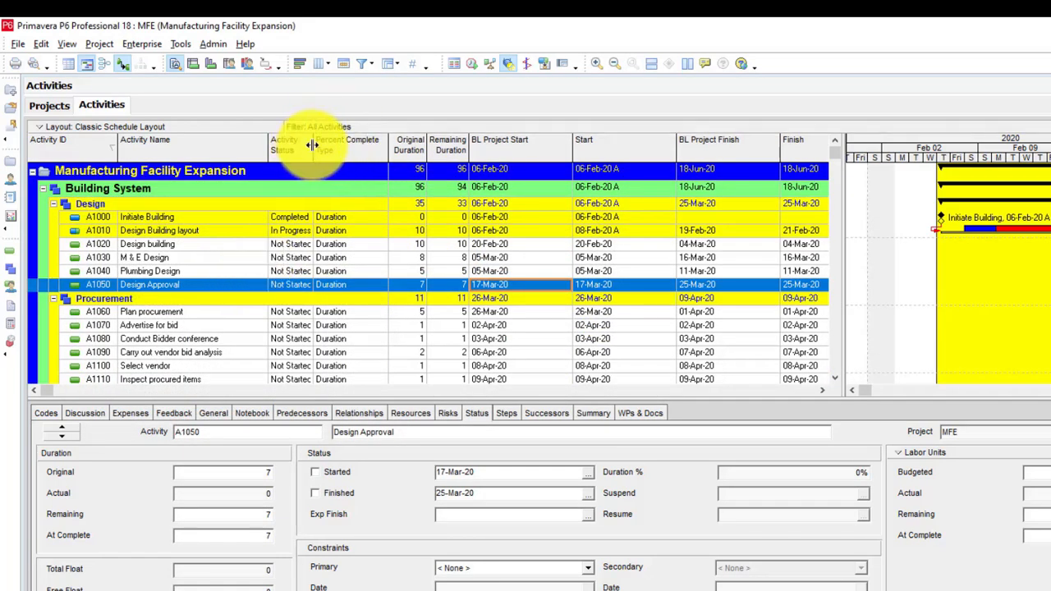
pyautogui.moveTo(312, 146); pyautogui.dragTo(331, 148)
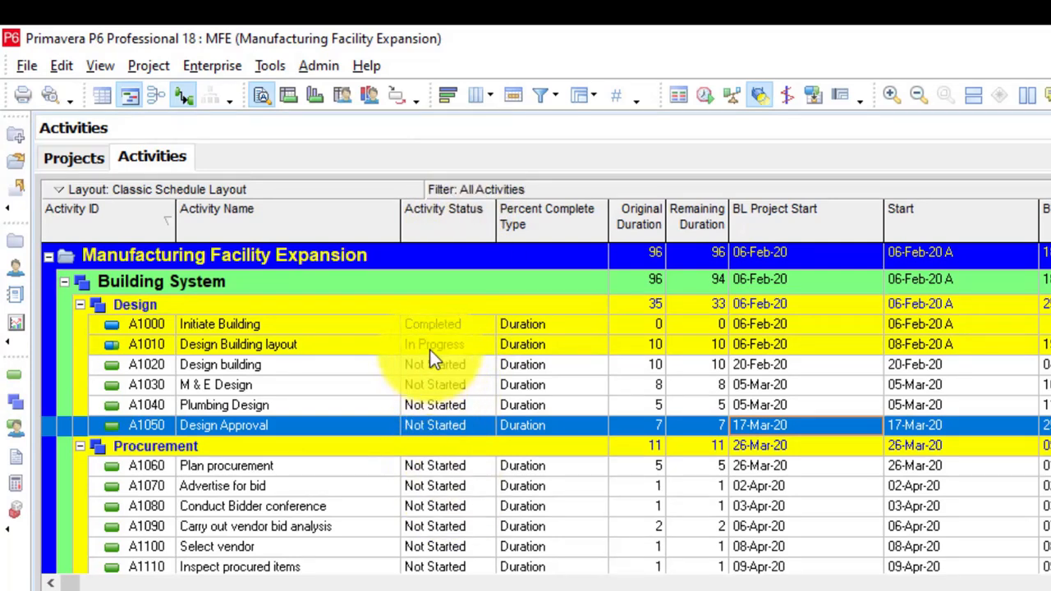
pyautogui.click(278, 348)
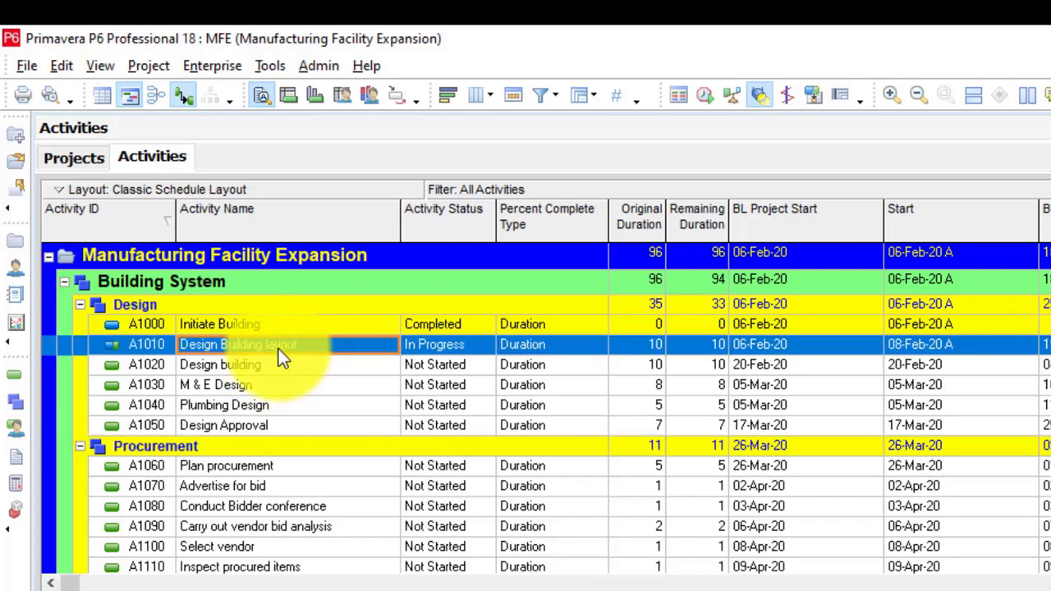
pyautogui.click(431, 324)
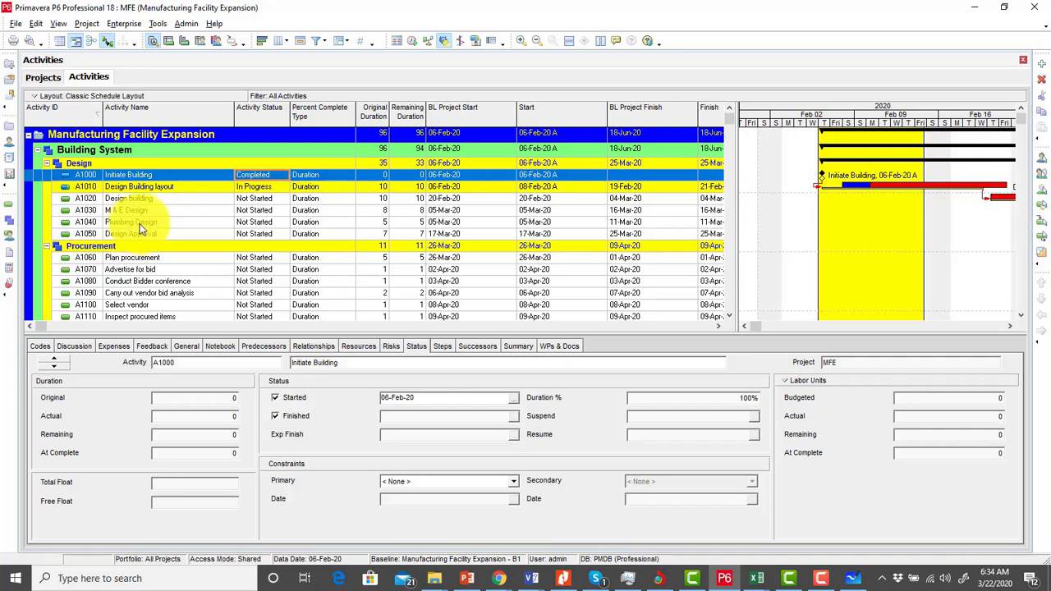
# Step: Set the Percent Complete Type of Plumbing Design and Design Approval to Physical
pyautogui.click(323, 222)
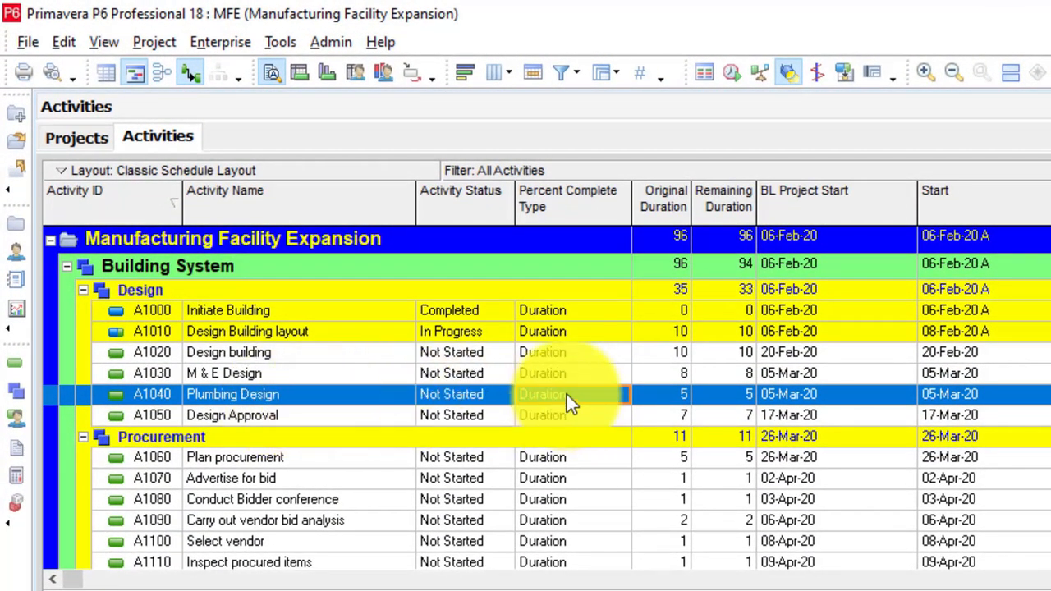
pyautogui.click(567, 394)
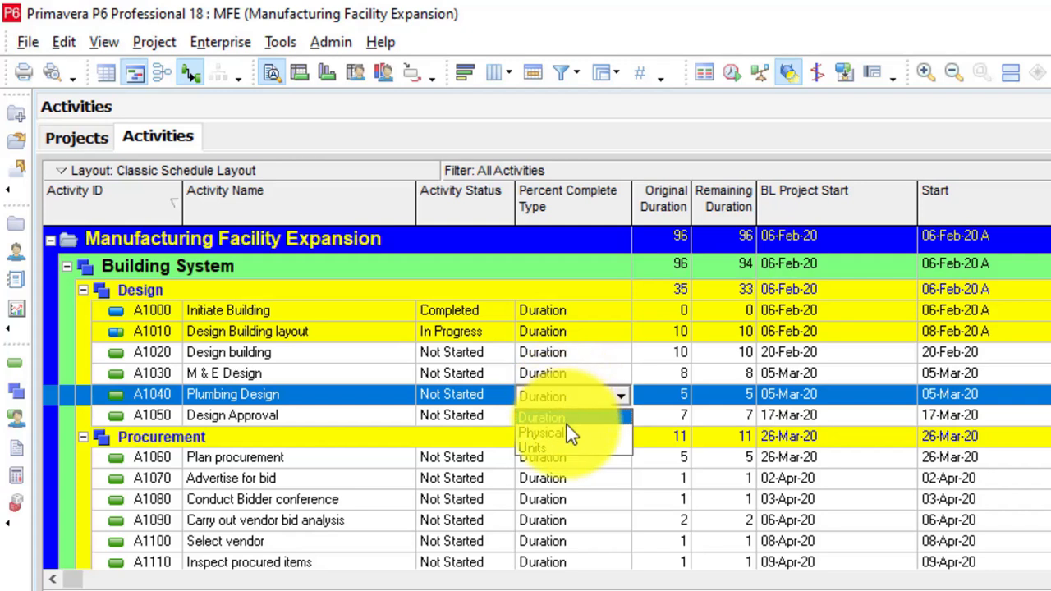
pyautogui.click(570, 434)
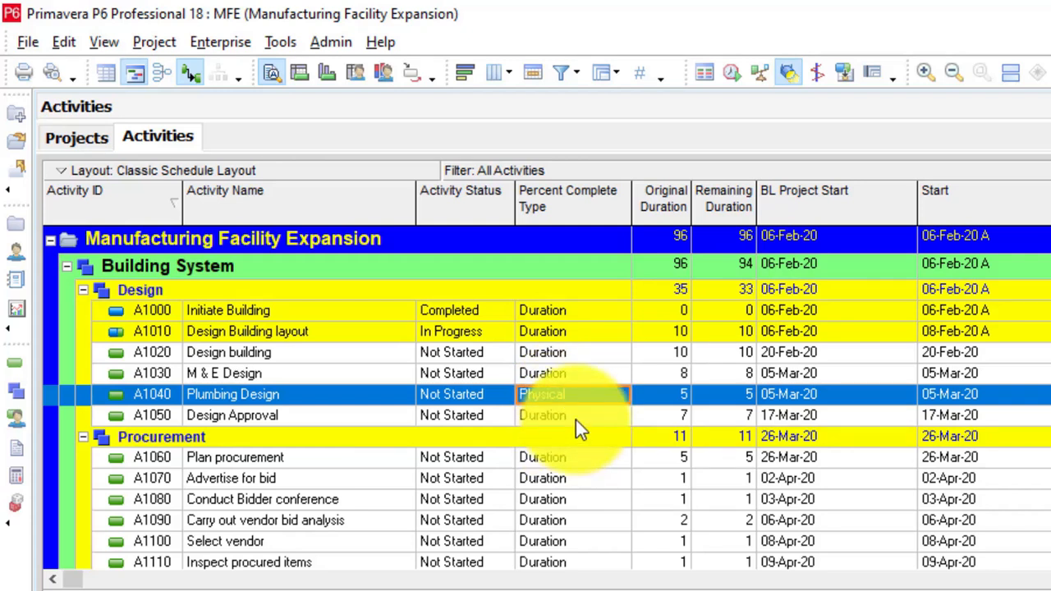
pyautogui.click(583, 415)
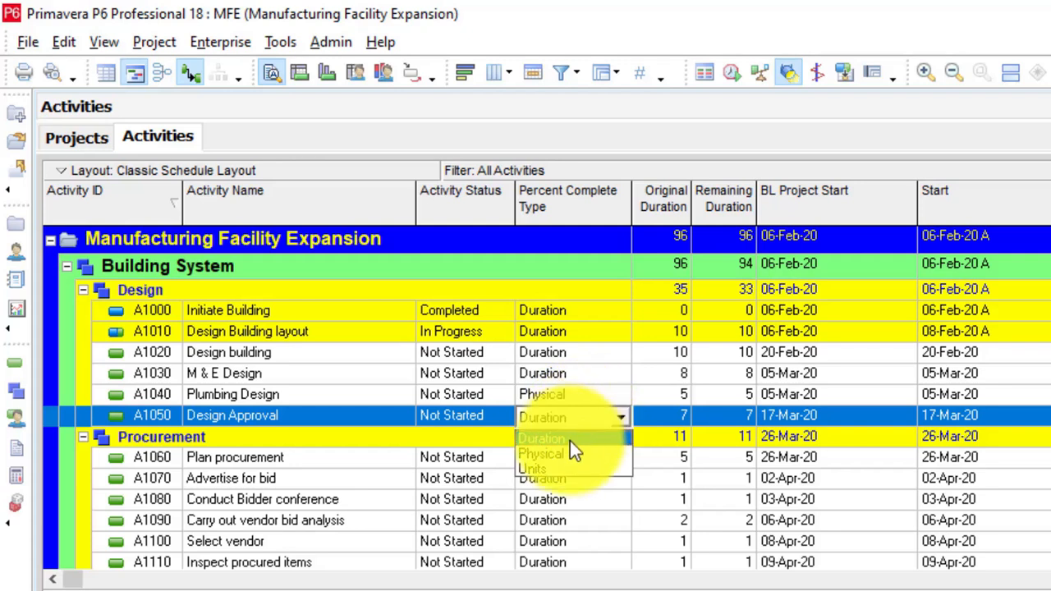
pyautogui.click(570, 451)
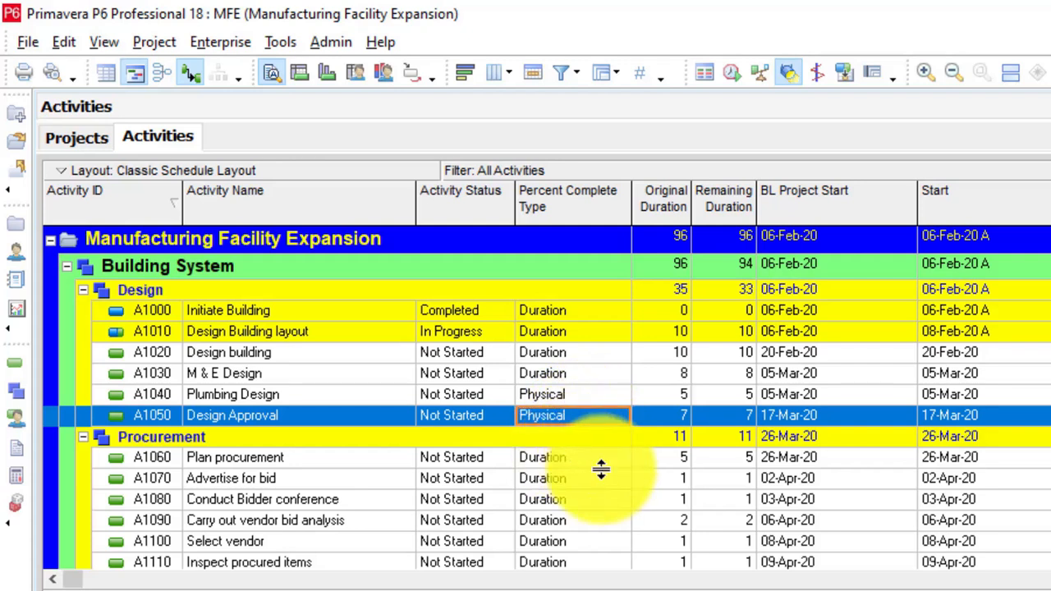
# Step: Set the Percent Complete Type of Conduct Bidder conference and Inspect procured items to Physical
pyautogui.click(559, 502)
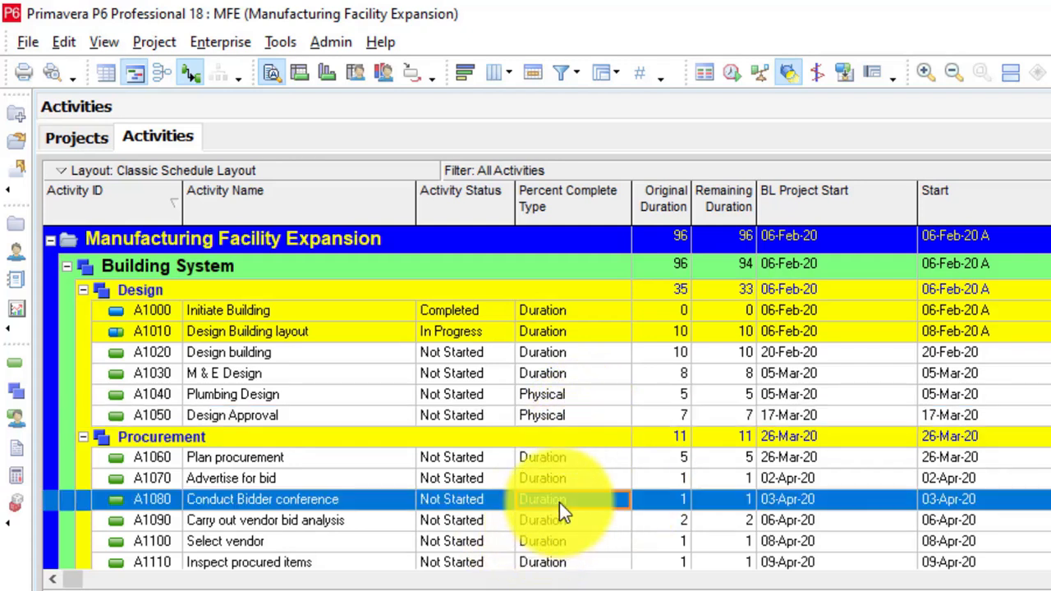
pyautogui.click(561, 538)
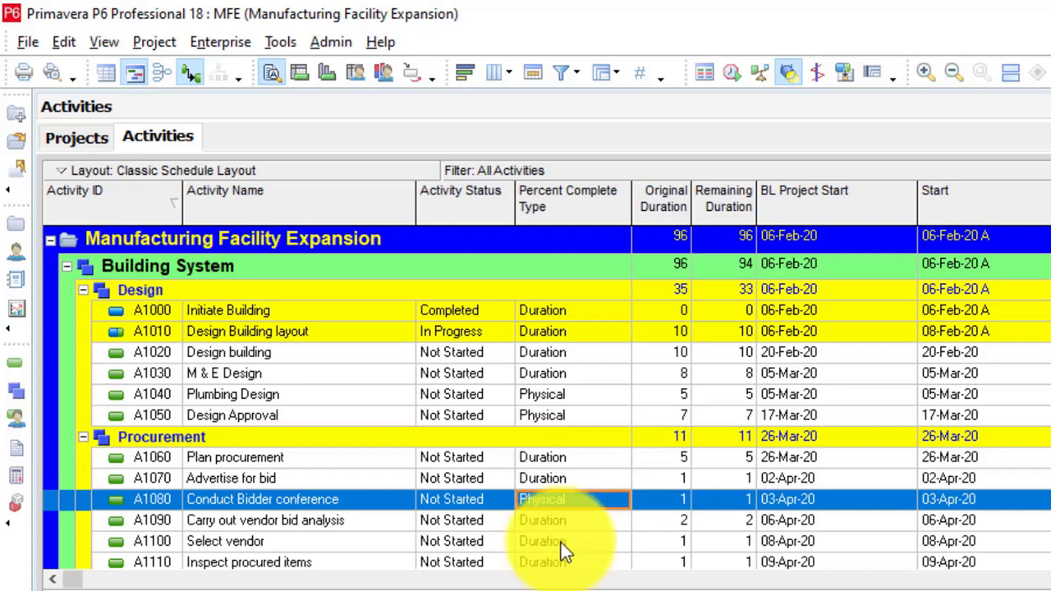
pyautogui.click(554, 576)
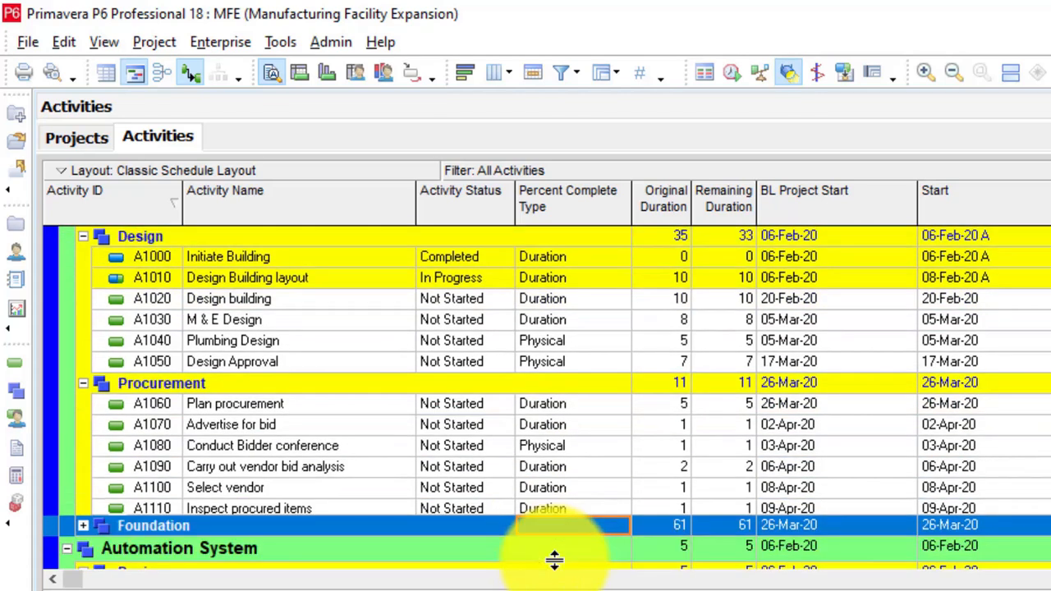
pyautogui.click(555, 510)
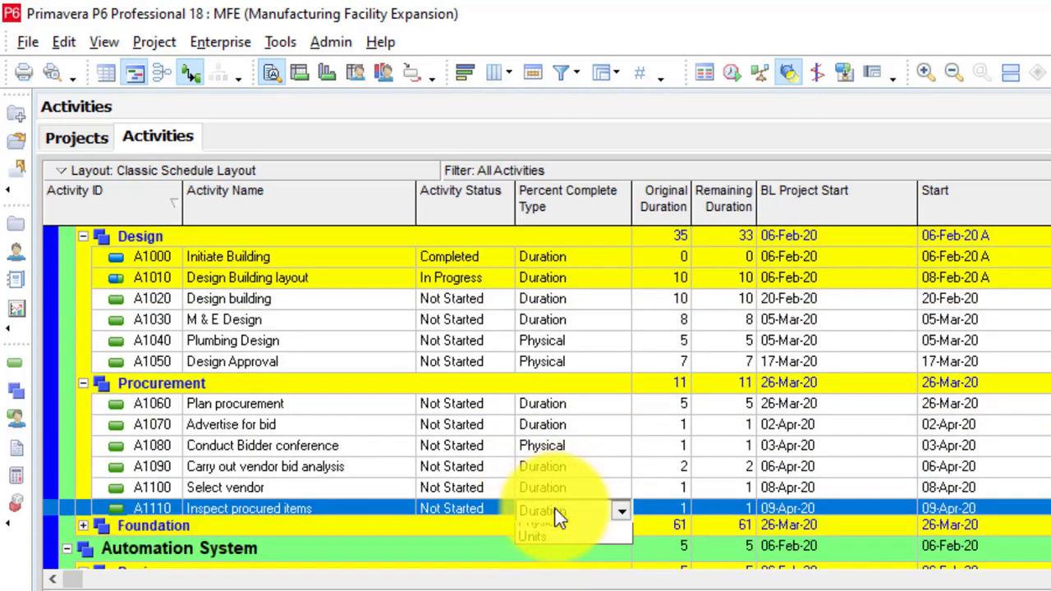
pyautogui.click(562, 546)
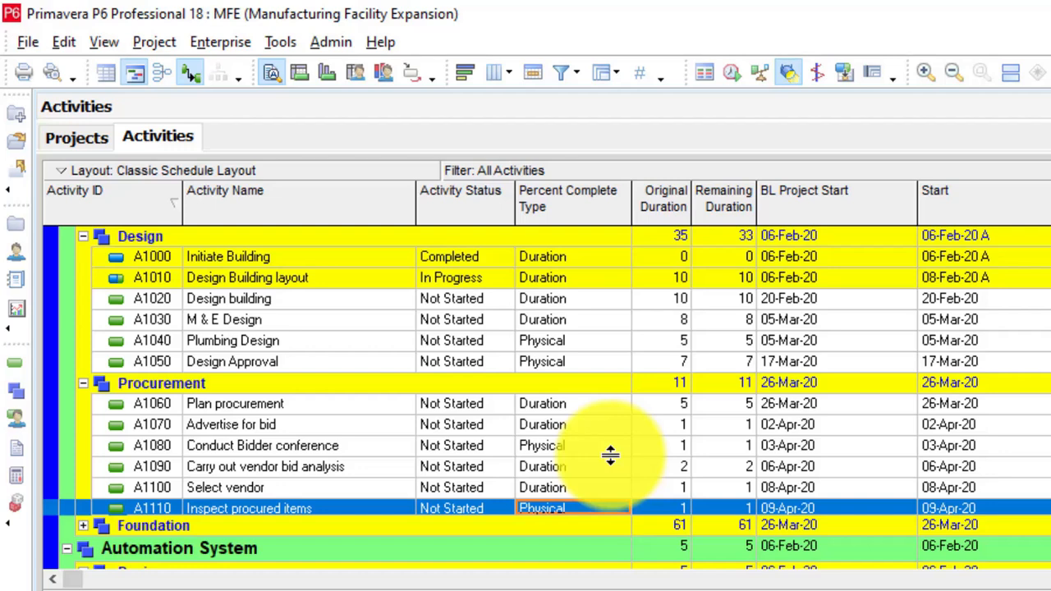
# Step: Set the Percent Complete Type of M & E Design in the Design group to Physical
pyautogui.scroll(1, 609, 456)
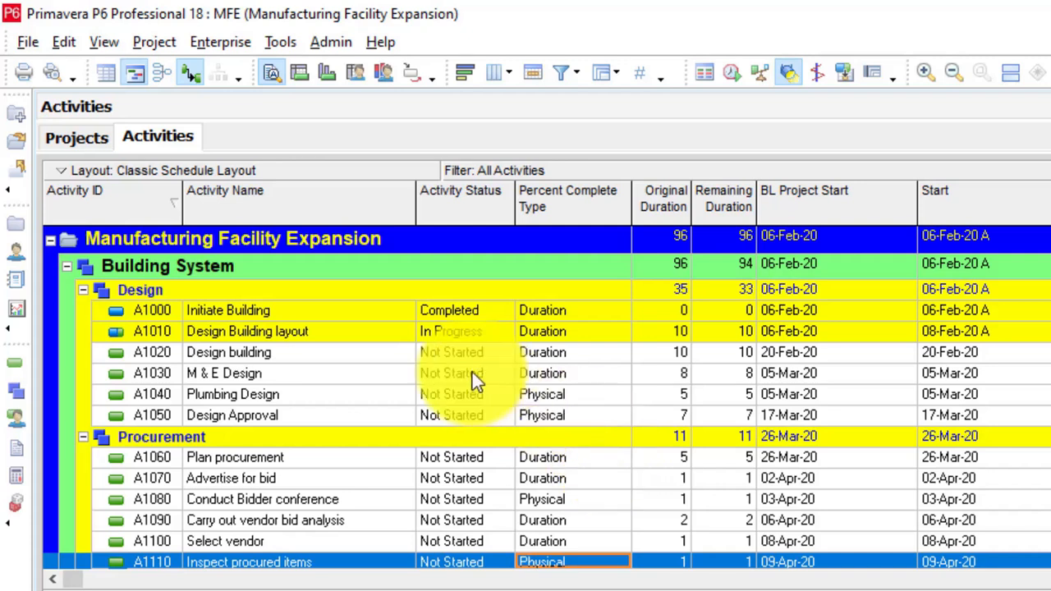
pyautogui.click(544, 358)
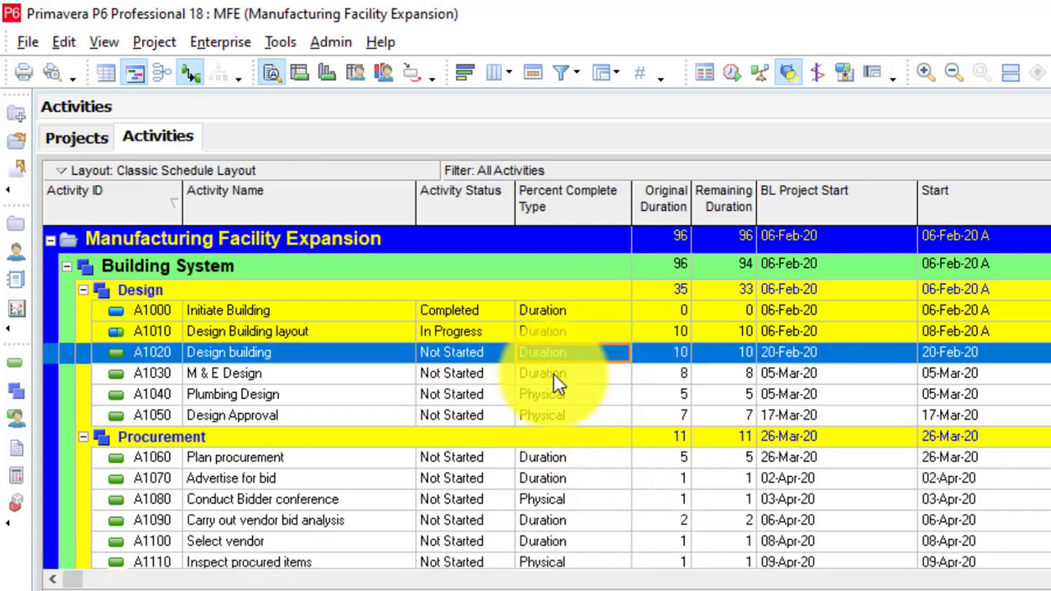
pyautogui.doubleClick(553, 374)
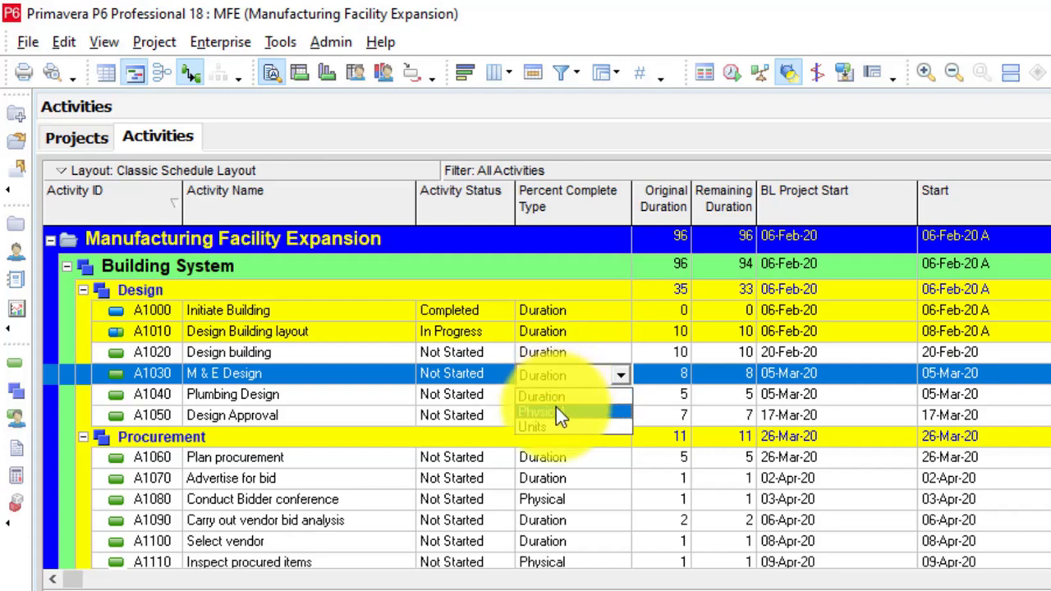
pyautogui.click(555, 413)
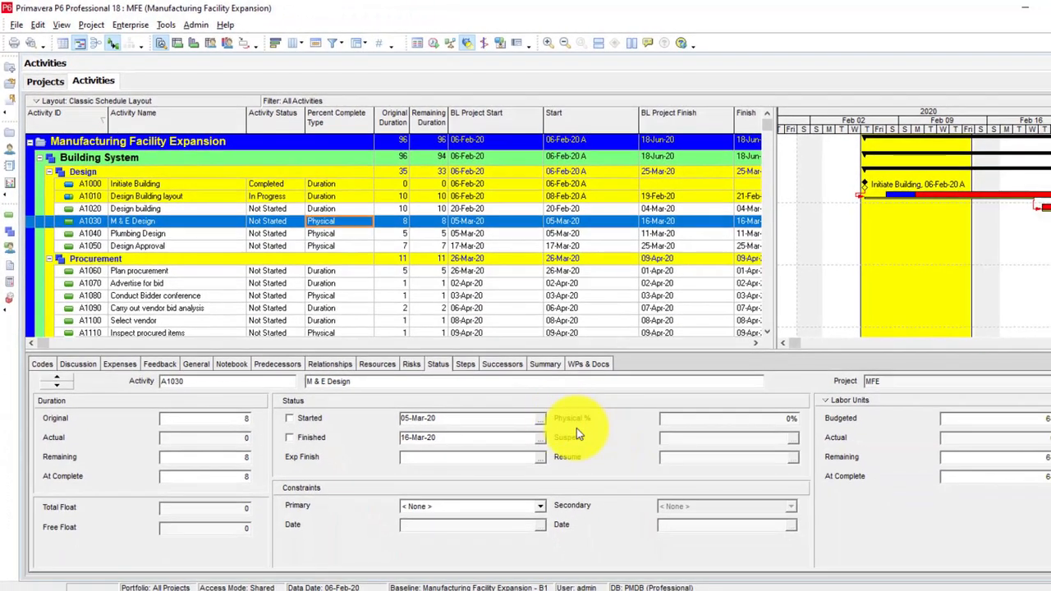
# Step: Set the Duration % of the in-progress Design Building layout activity to 50%
pyautogui.click(278, 199)
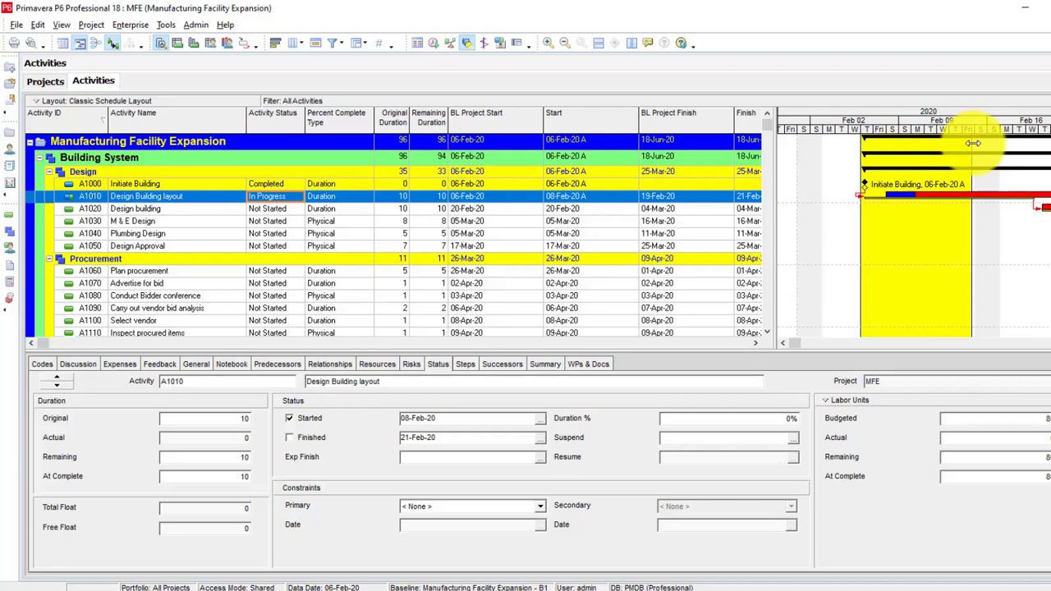
pyautogui.click(759, 418)
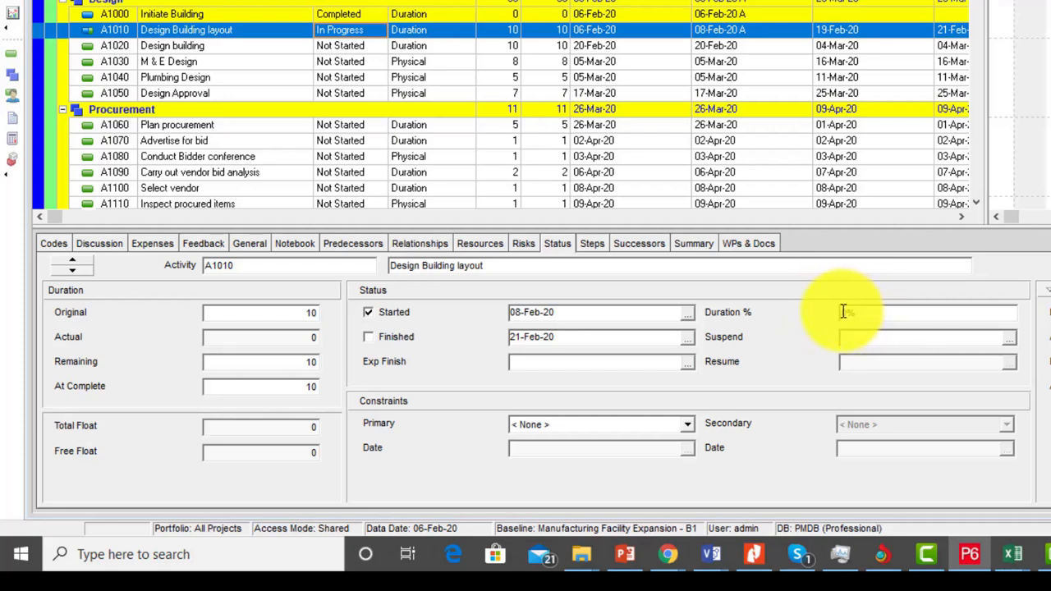
pyautogui.click(843, 312)
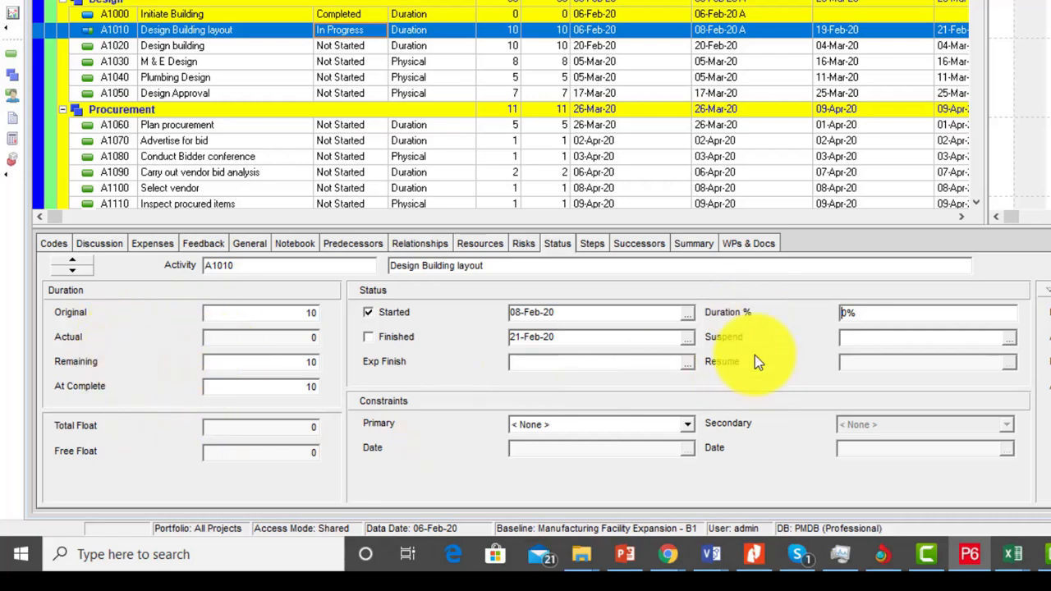
pyautogui.write('5')
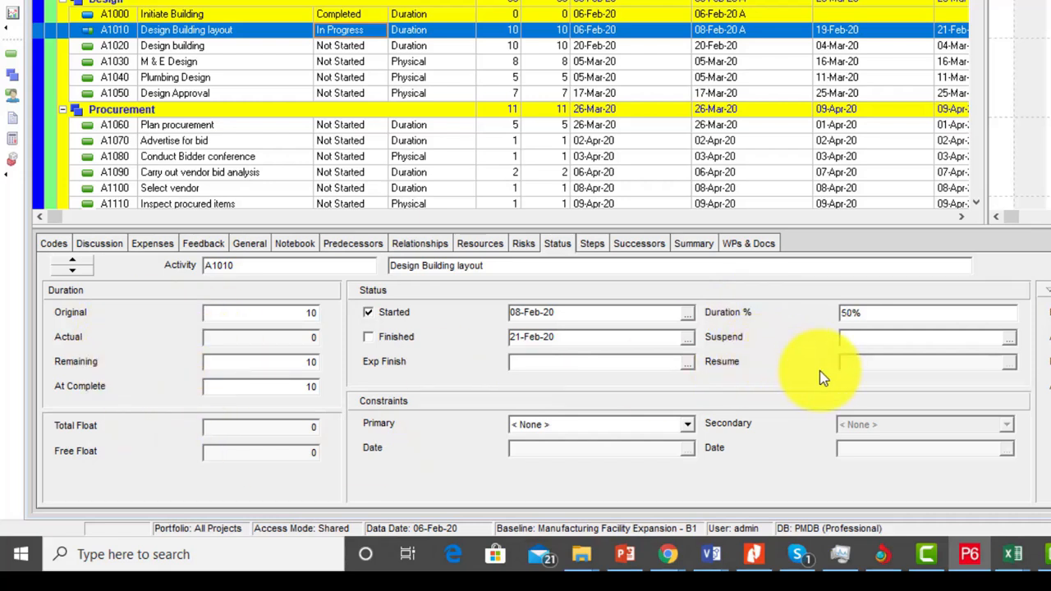
pyautogui.press('Return')
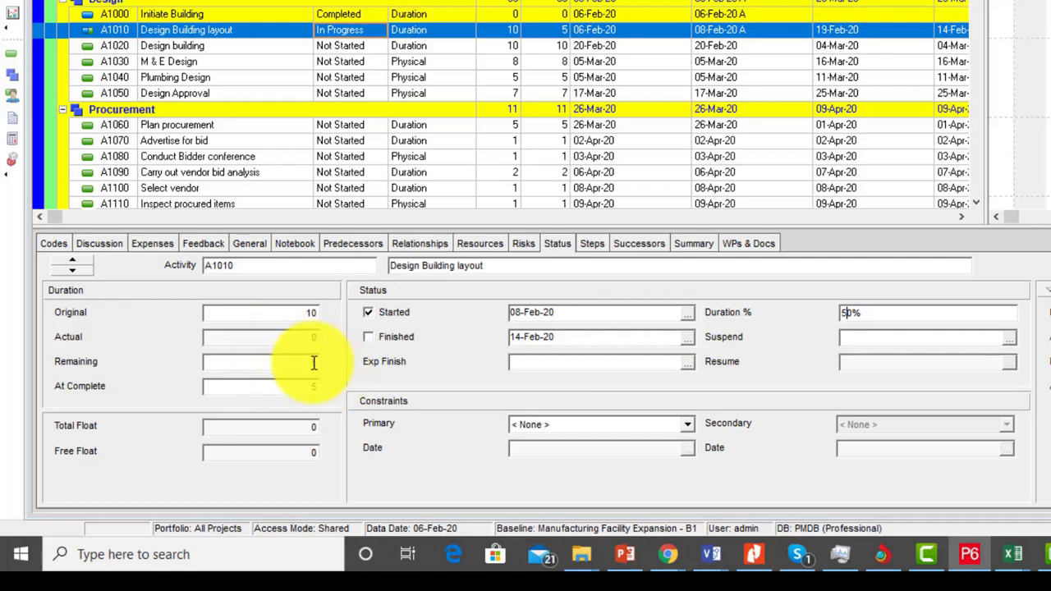
# Step: Switch to Microsoft Whiteboard, review the Duration % notes on uniform production rate and remaining days, and return to Primavera P6
pyautogui.click(1049, 554)
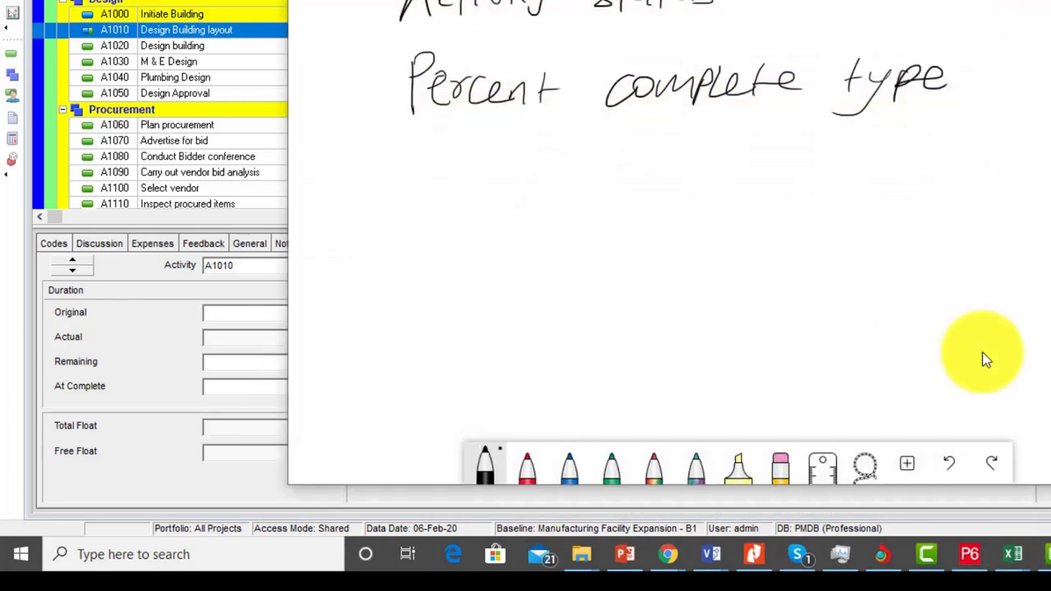
pyautogui.scroll(5, 846, 281)
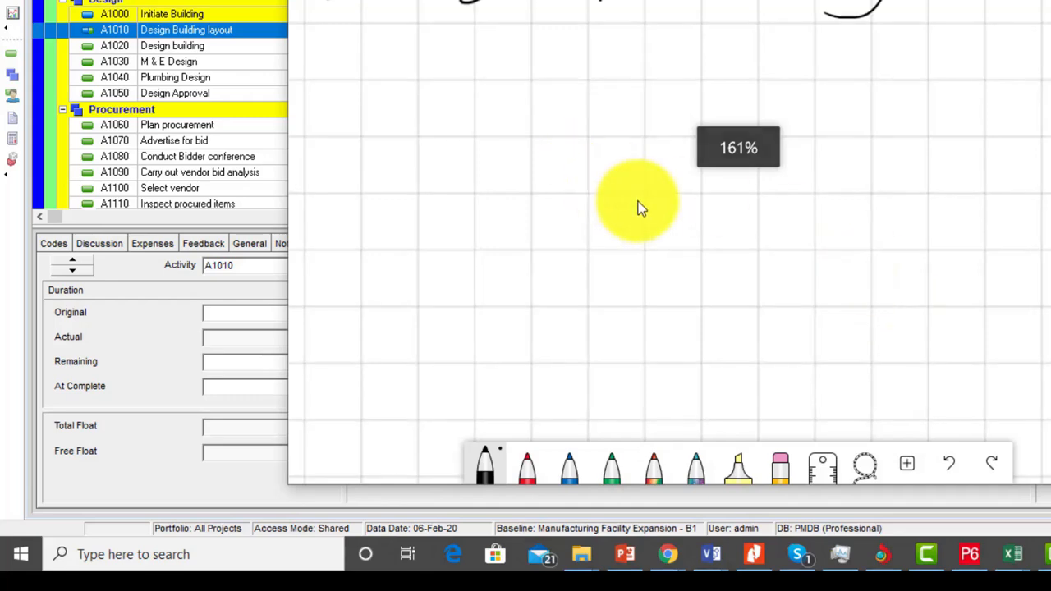
pyautogui.scroll(-8, 640, 207)
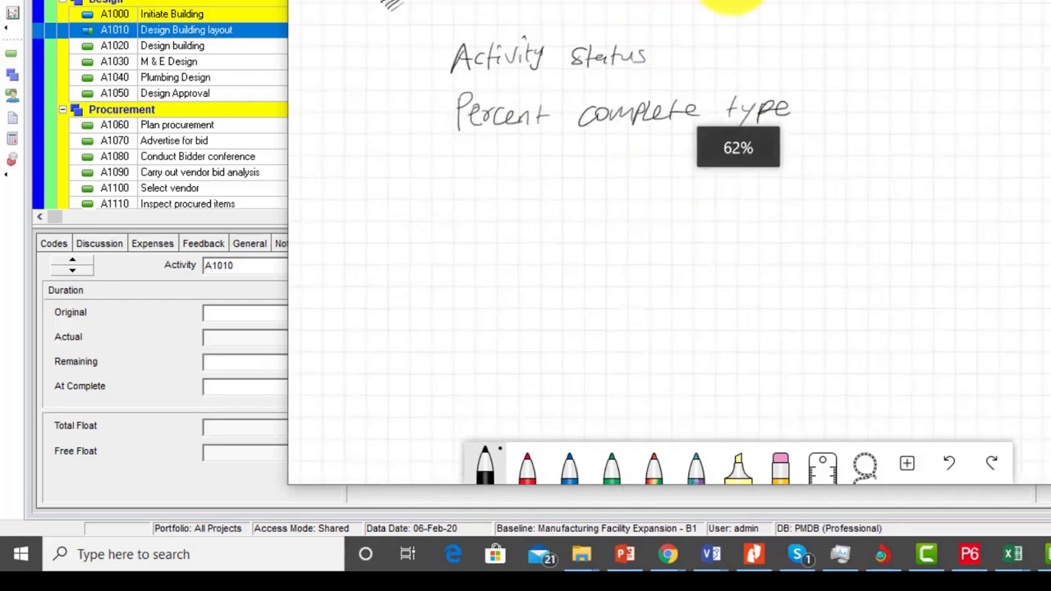
pyautogui.moveTo(752, 52); pyautogui.dragTo(799, 345)
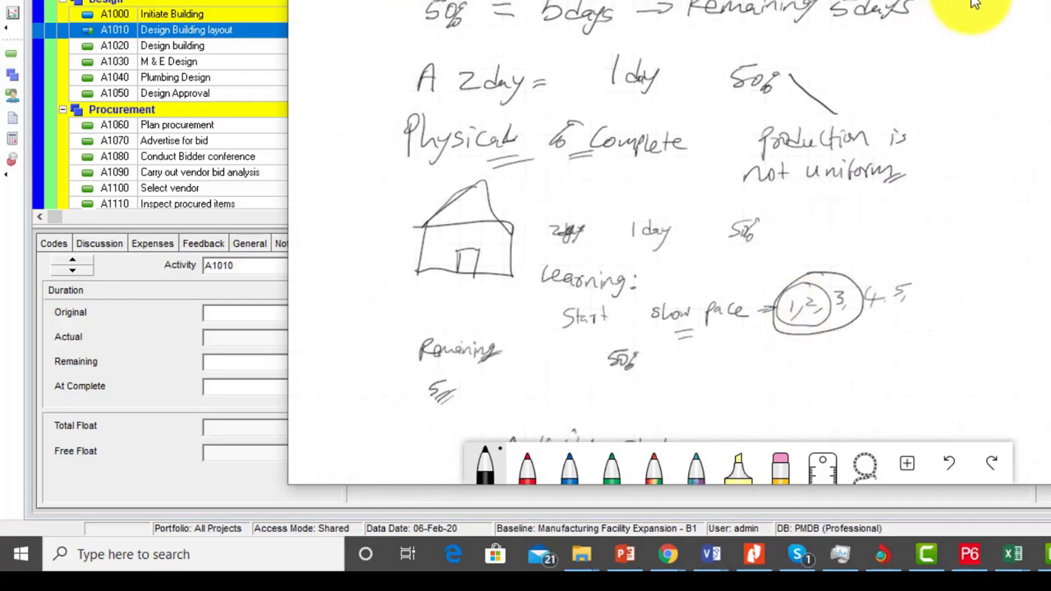
pyautogui.moveTo(974, 4); pyautogui.dragTo(963, 95)
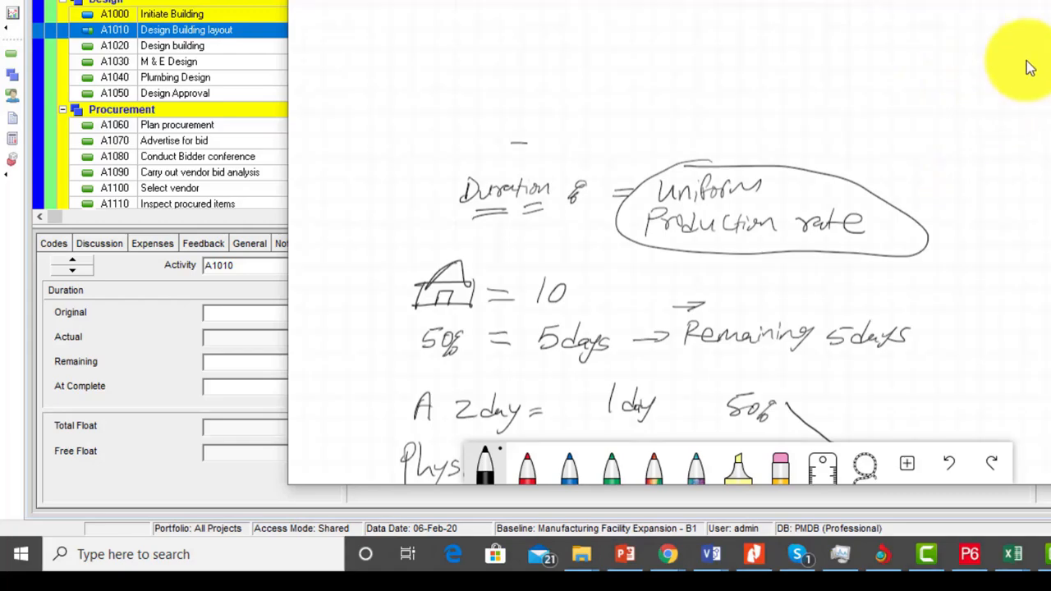
pyautogui.moveTo(1028, 68); pyautogui.dragTo(1032, 257)
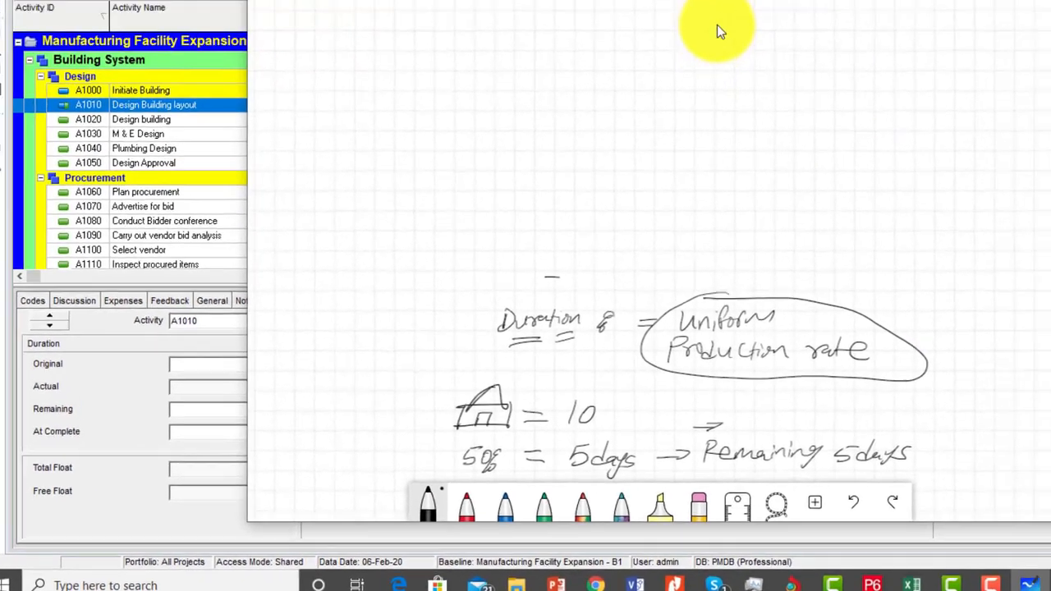
pyautogui.scroll(-5, 909, 210)
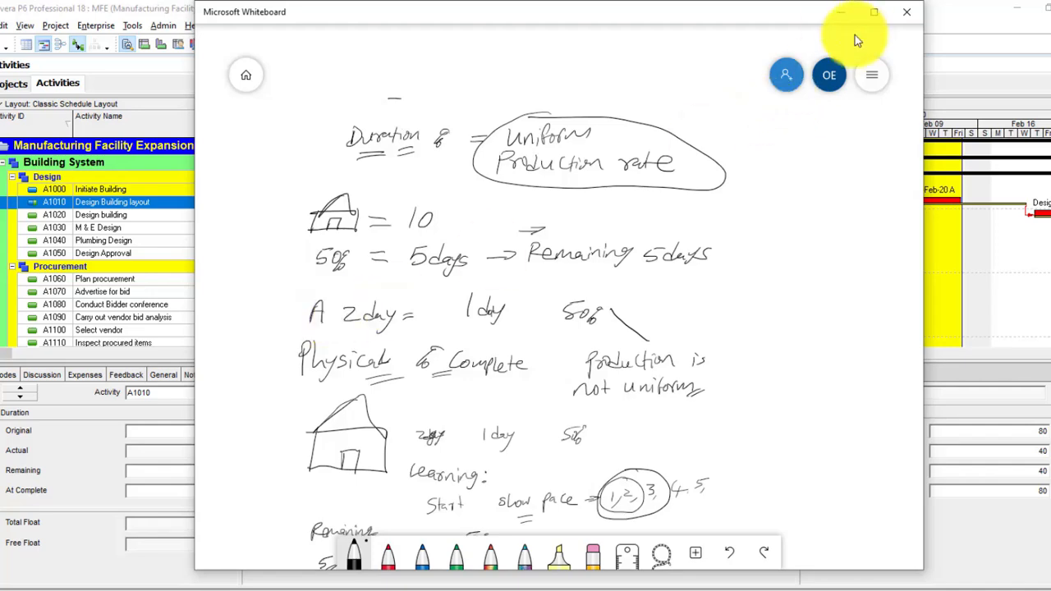
pyautogui.click(841, 11)
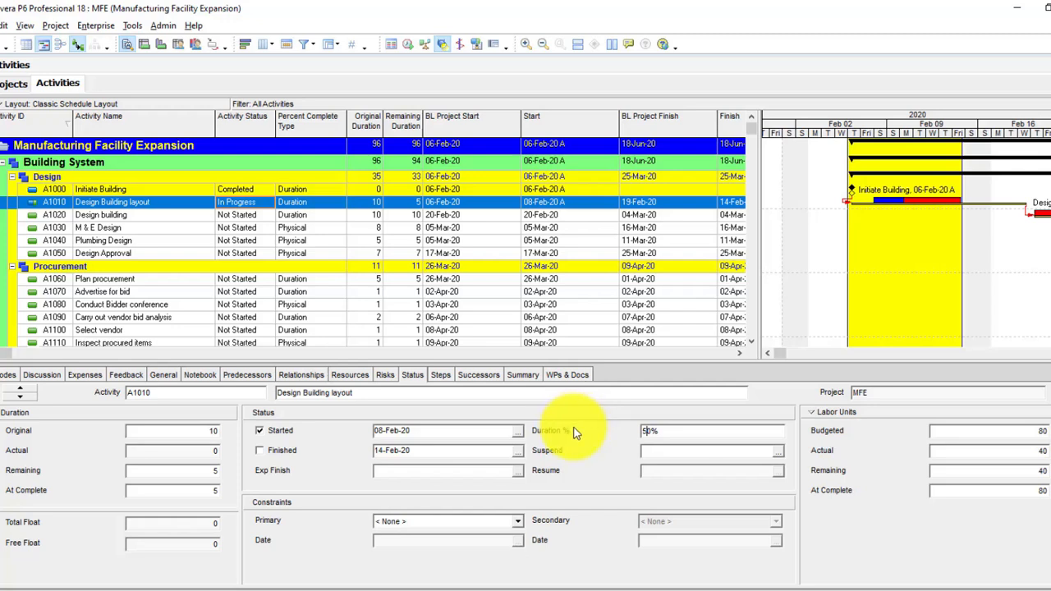
# Step: Set the Actual Cost of the Architect resource assigned to Design Building layout to 3000
pyautogui.click(352, 377)
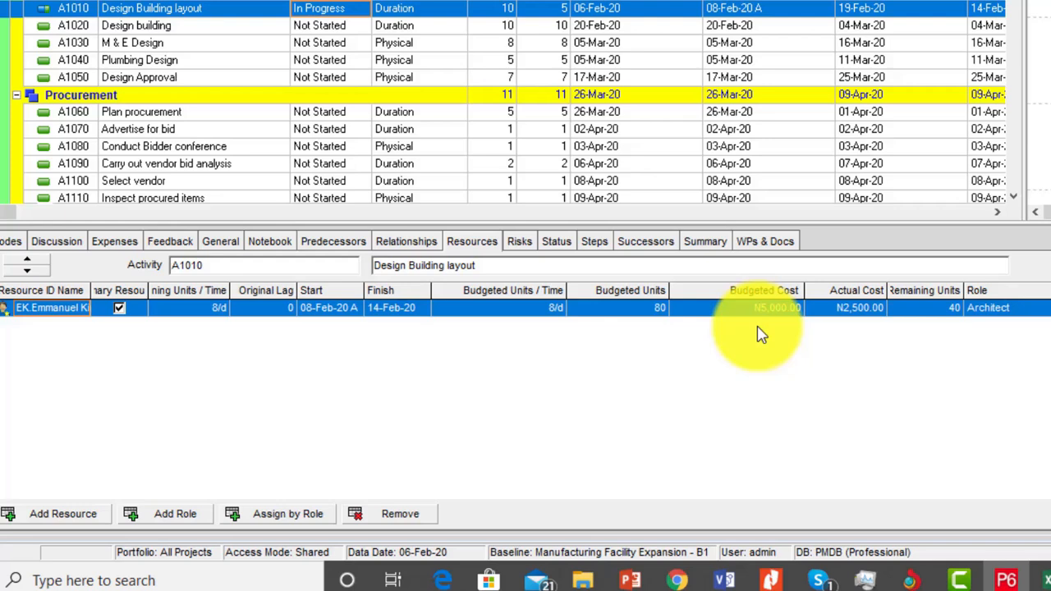
pyautogui.click(858, 322)
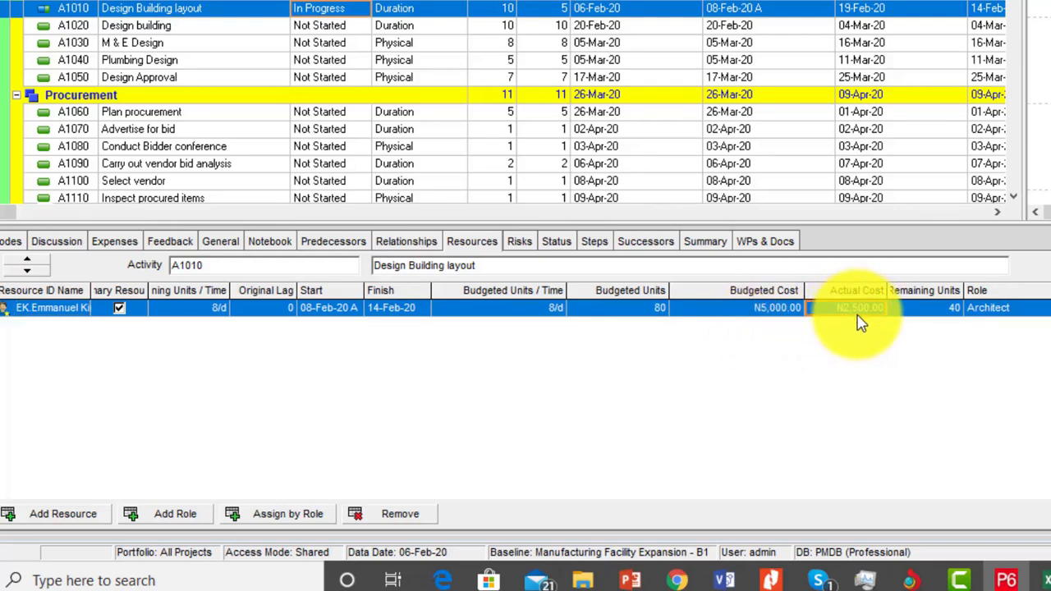
pyautogui.write('3000')
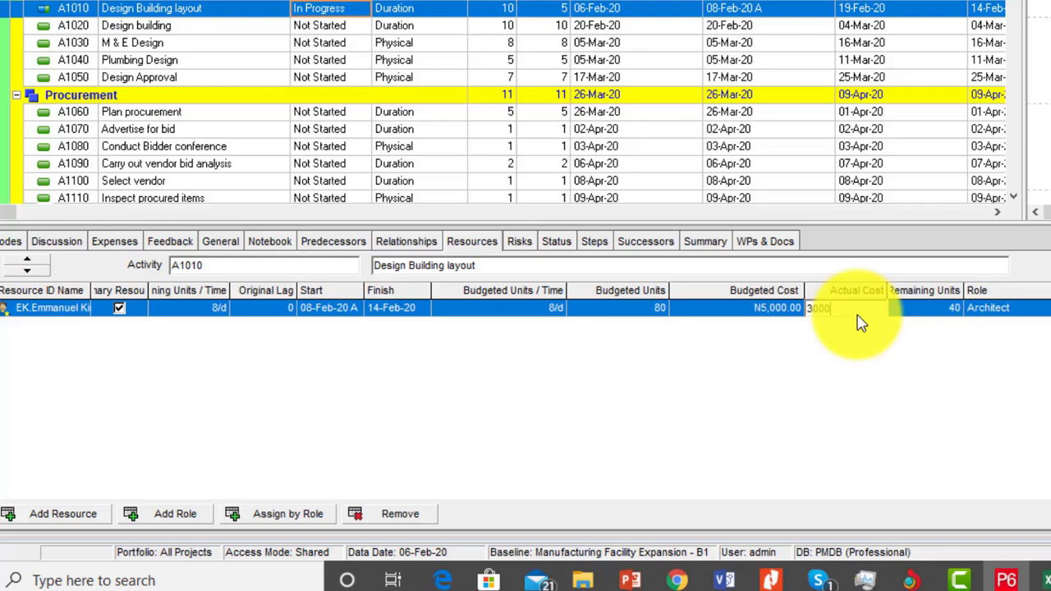
pyautogui.press('Return')
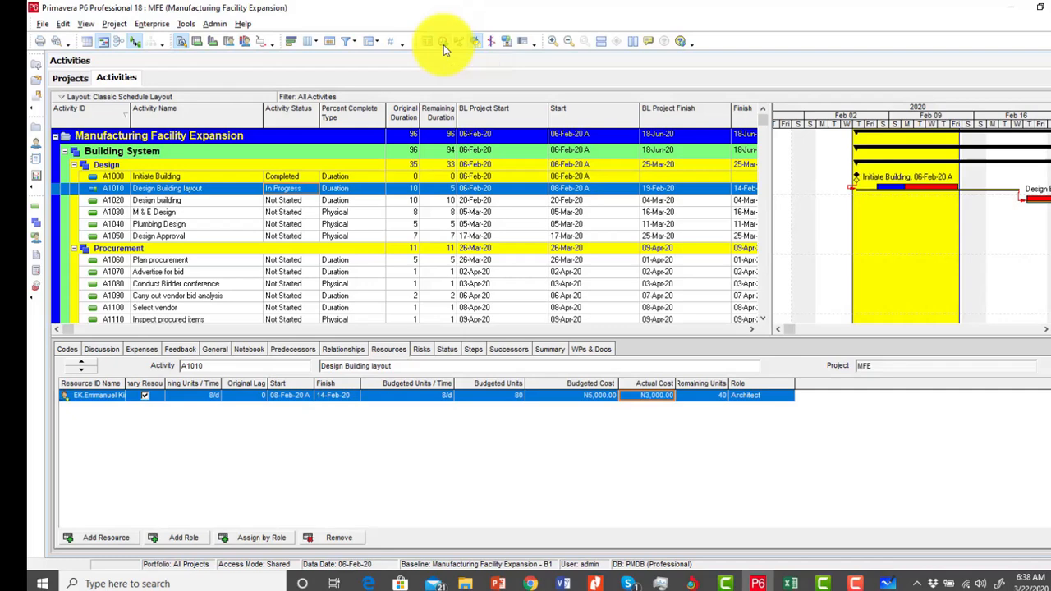
# Step: Reschedule the project with the Current Data Date set to 14-Feb-20
pyautogui.click(444, 45)
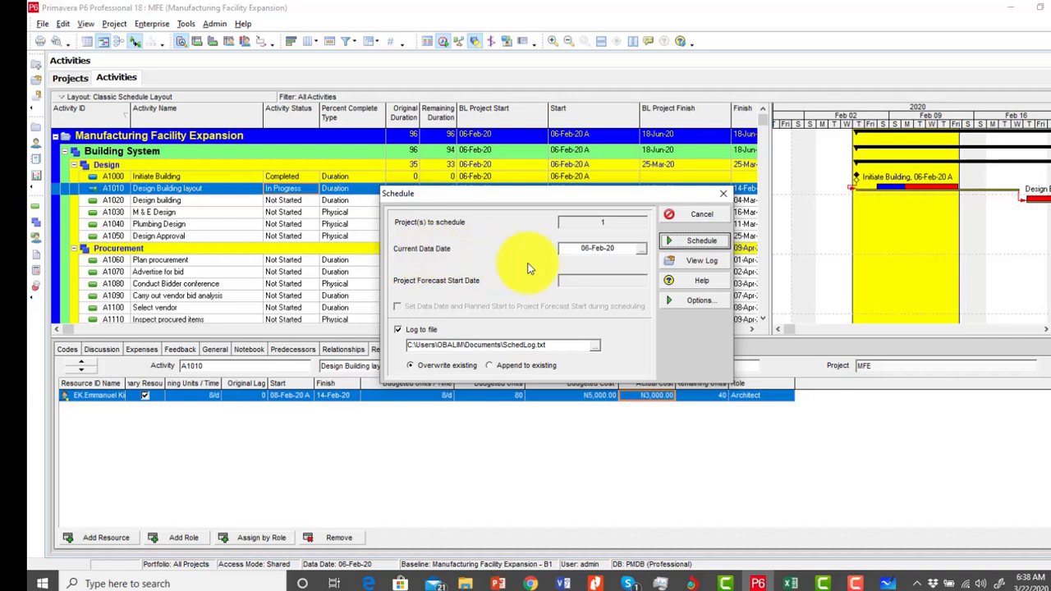
pyautogui.click(641, 249)
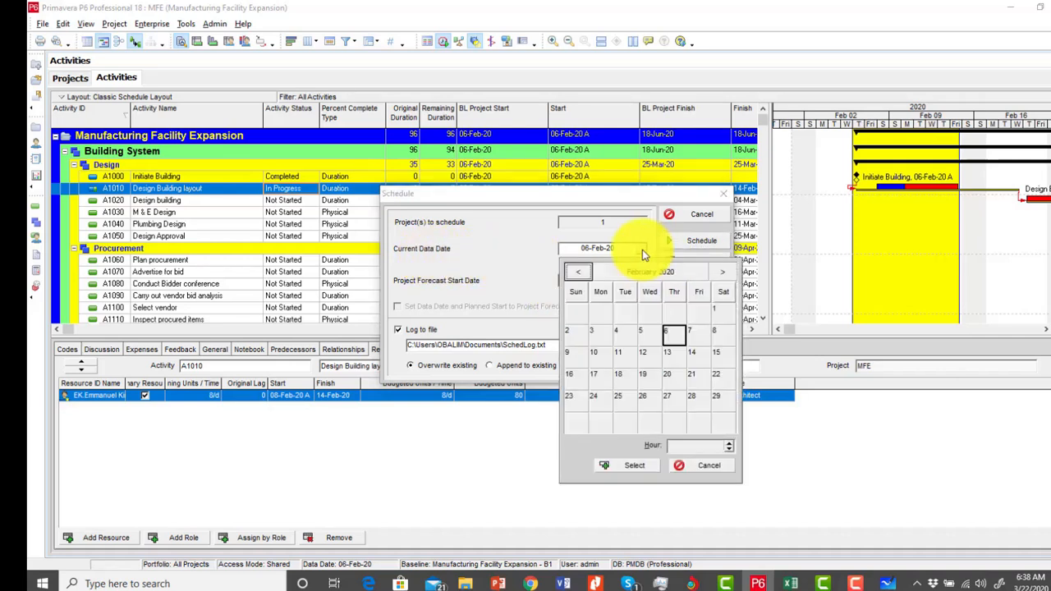
pyautogui.click(692, 353)
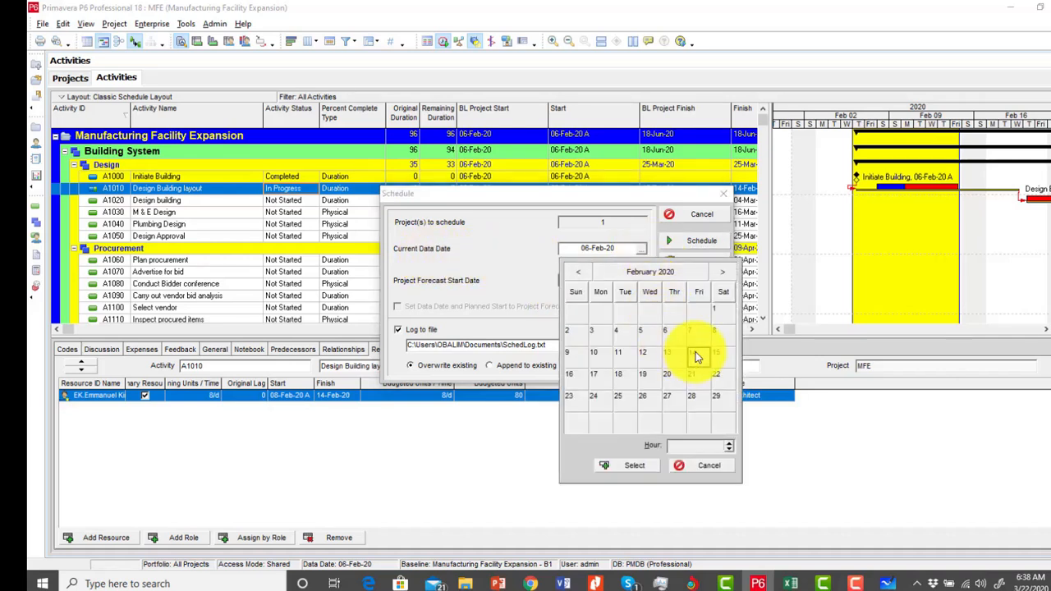
pyautogui.click(637, 467)
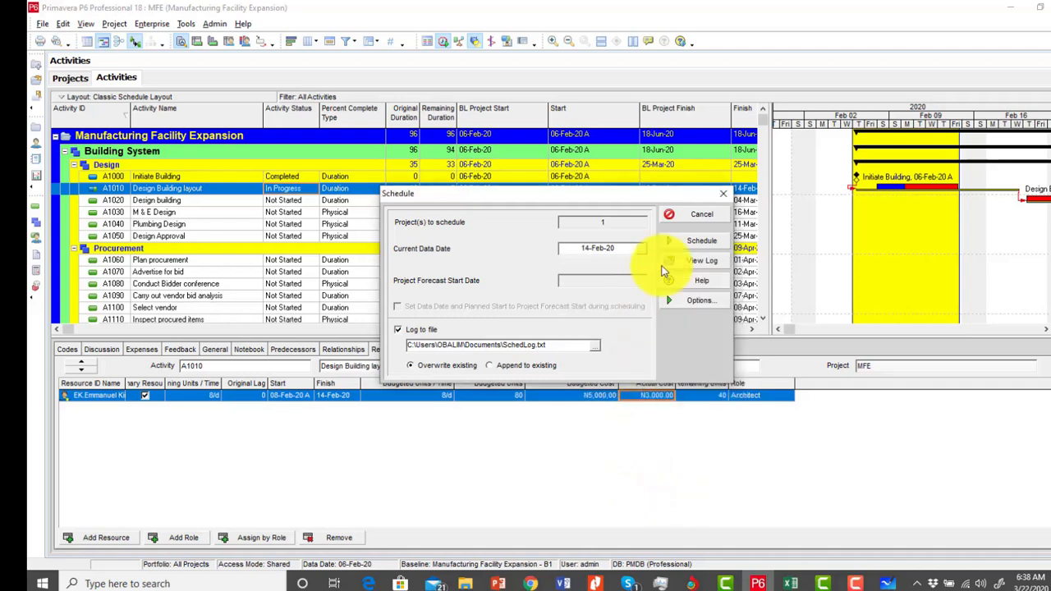
pyautogui.click(707, 240)
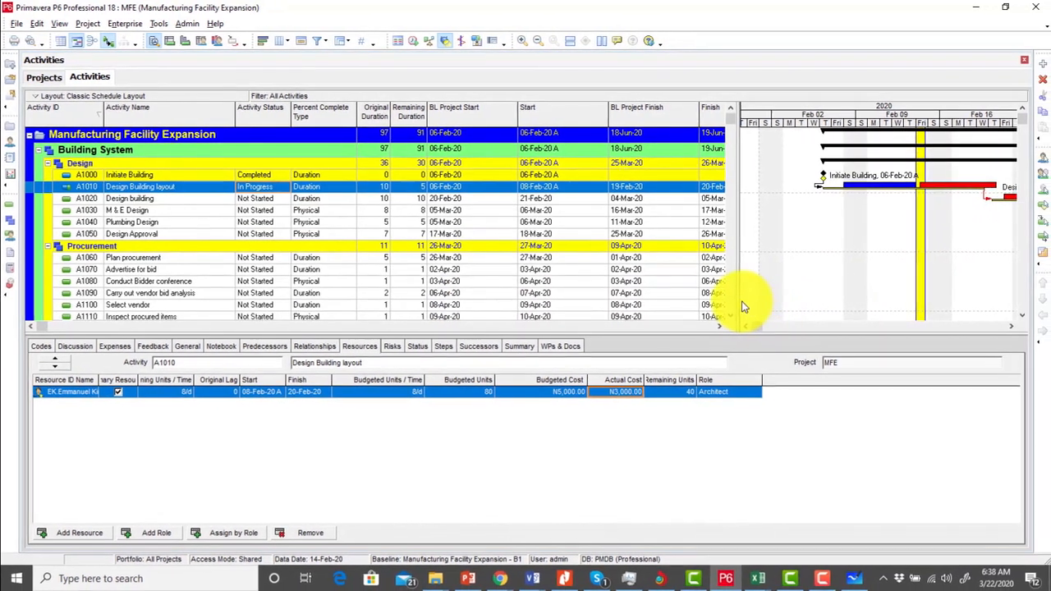
# Step: Enlarge the Gantt chart area and extend the progress spotlight to 21-Feb-20
pyautogui.moveTo(737, 300); pyautogui.dragTo(615, 279)
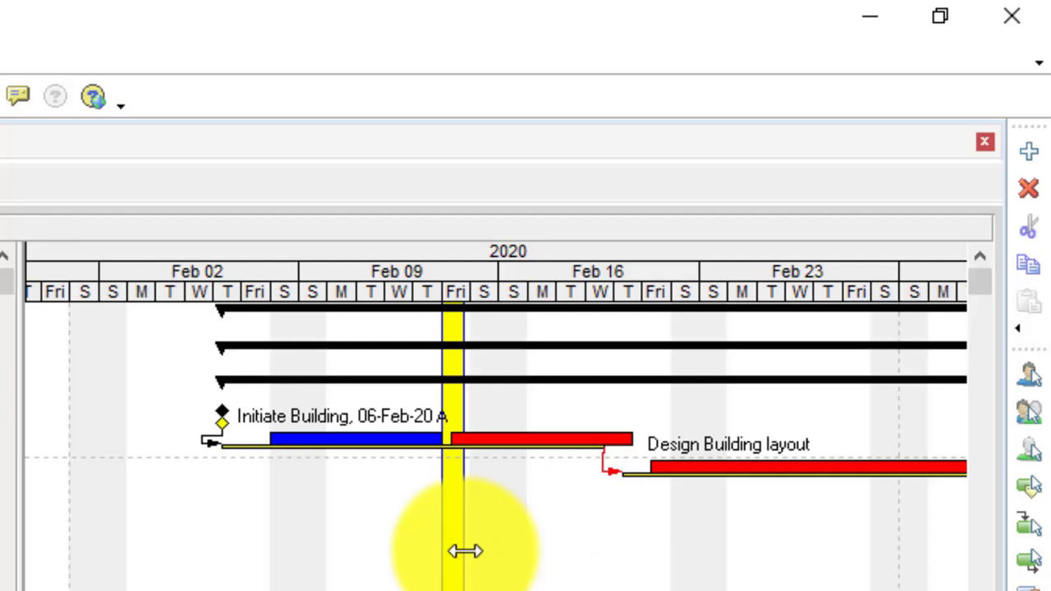
pyautogui.moveTo(464, 551); pyautogui.dragTo(661, 564)
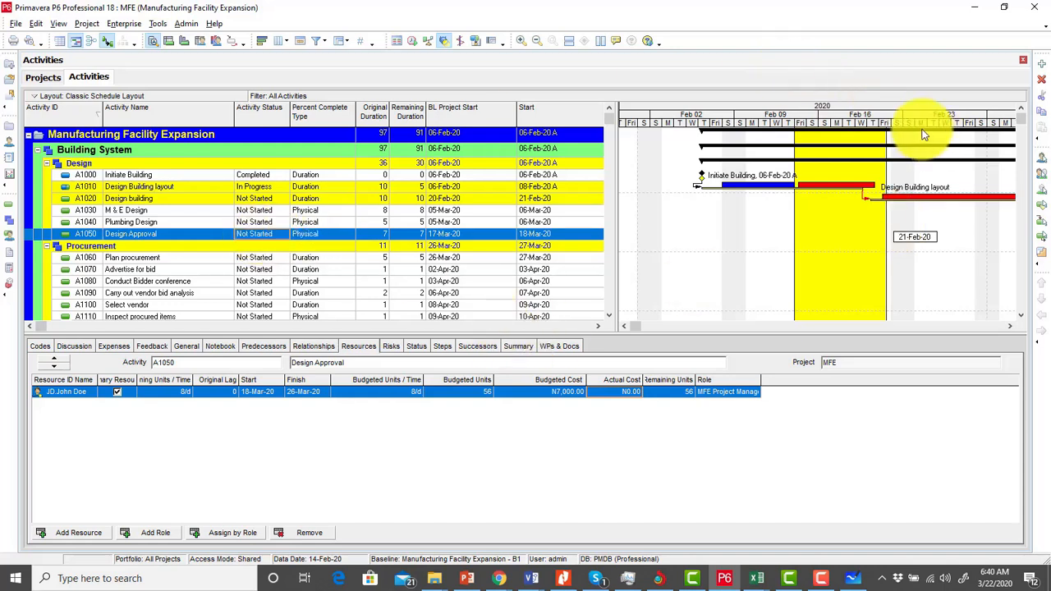
pyautogui.moveTo(928, 129); pyautogui.dragTo(832, 129)
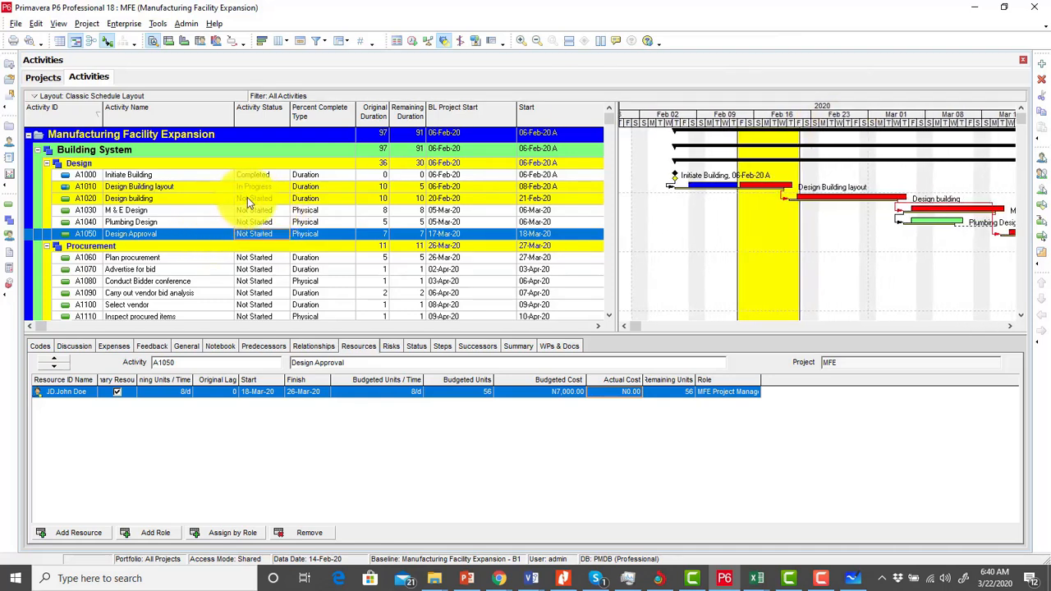
# Step: Mark the Design Building layout activity as Finished with a finish date of 21-Feb-20
pyautogui.click(152, 199)
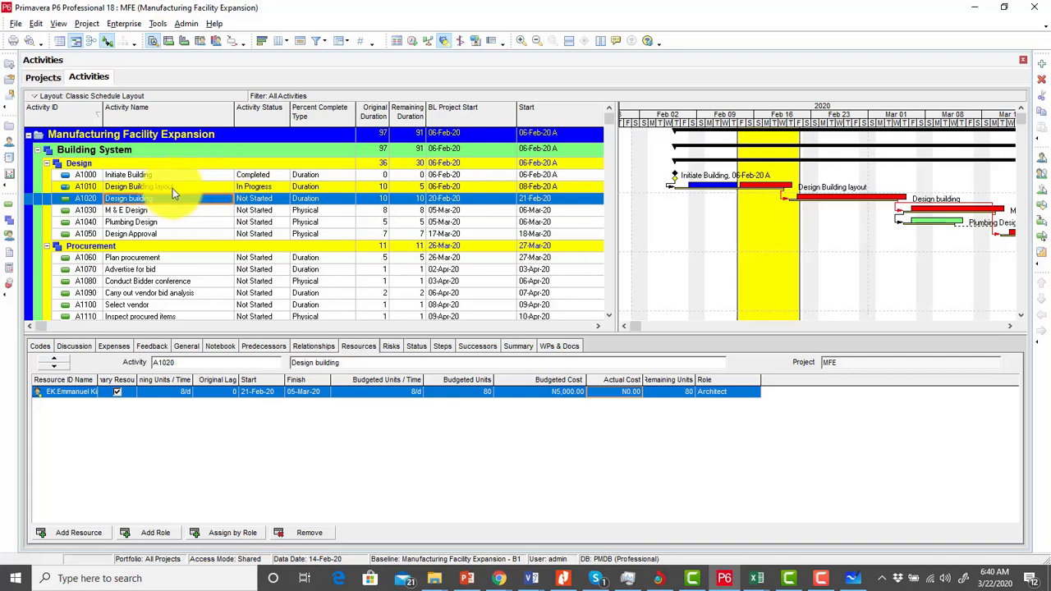
pyautogui.click(175, 187)
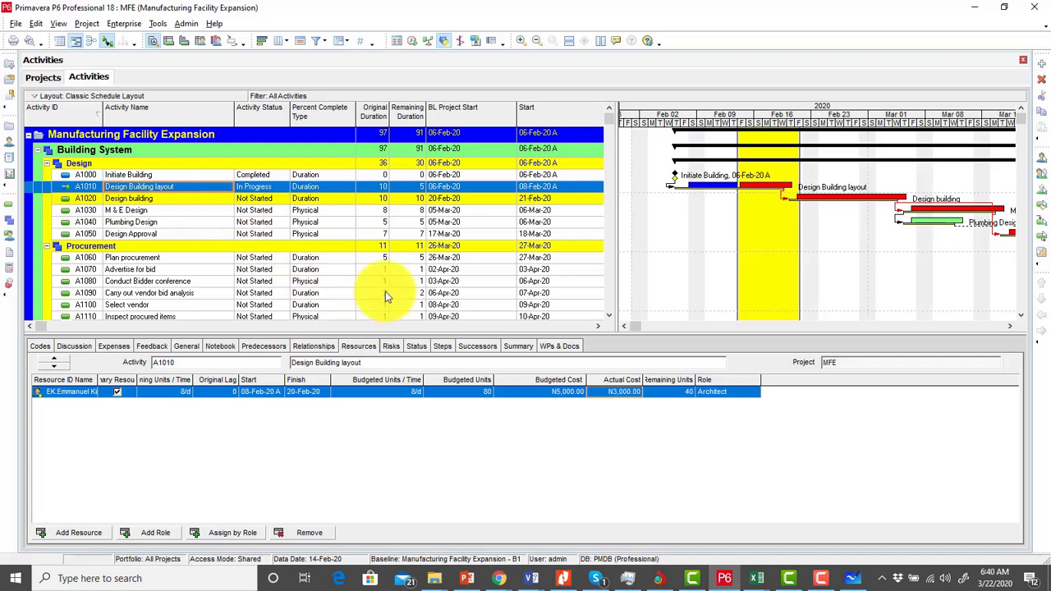
pyautogui.click(413, 345)
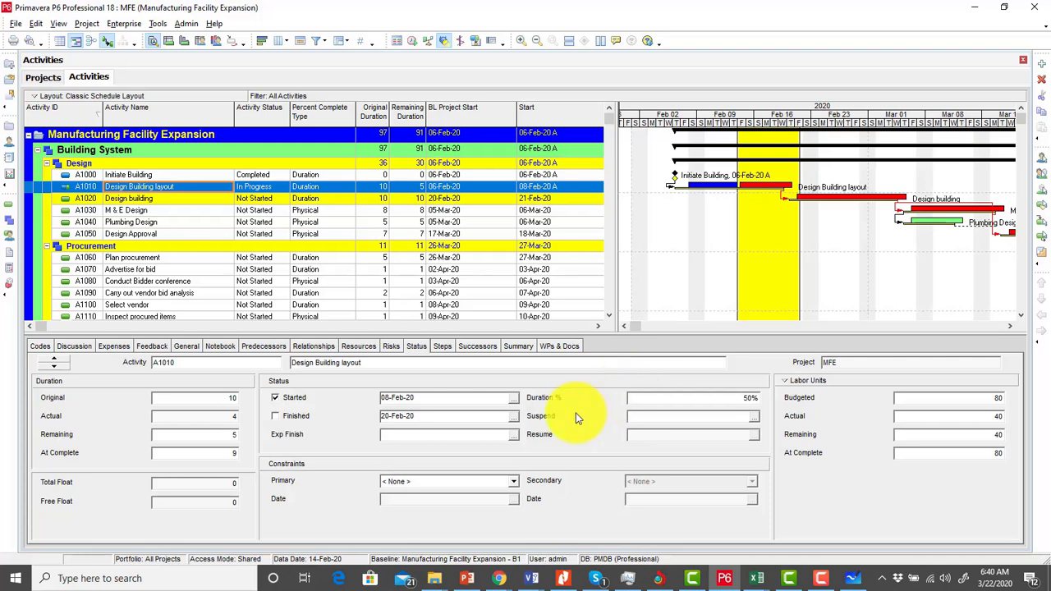
pyautogui.click(275, 416)
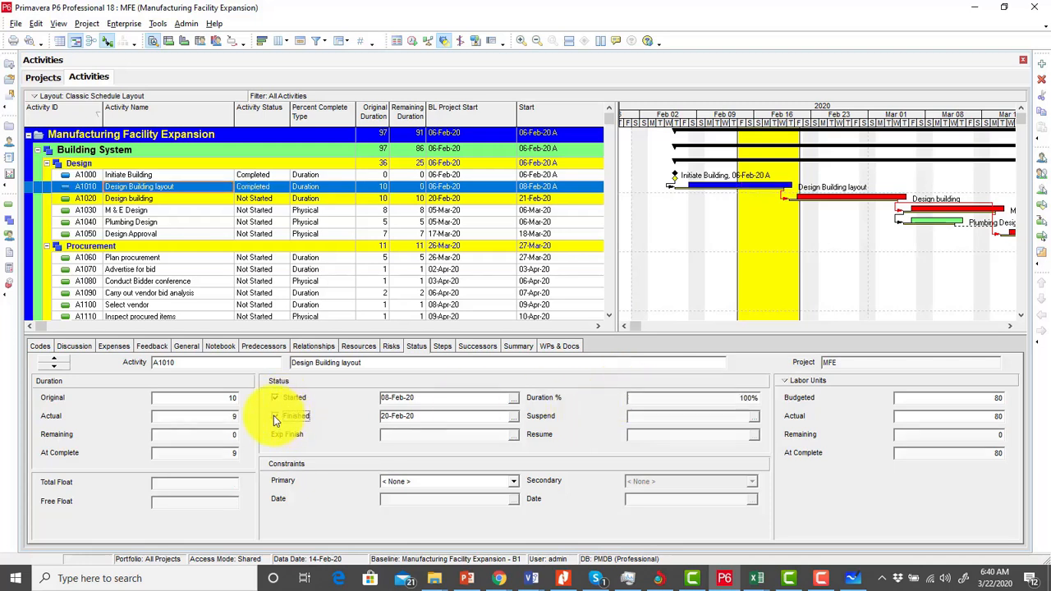
pyautogui.click(516, 416)
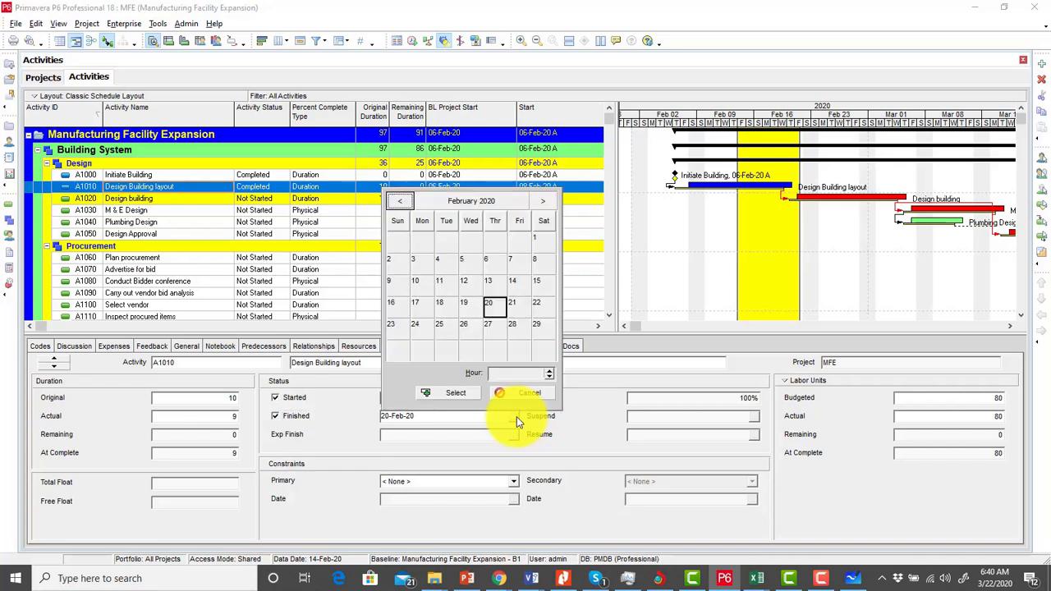
pyautogui.click(458, 392)
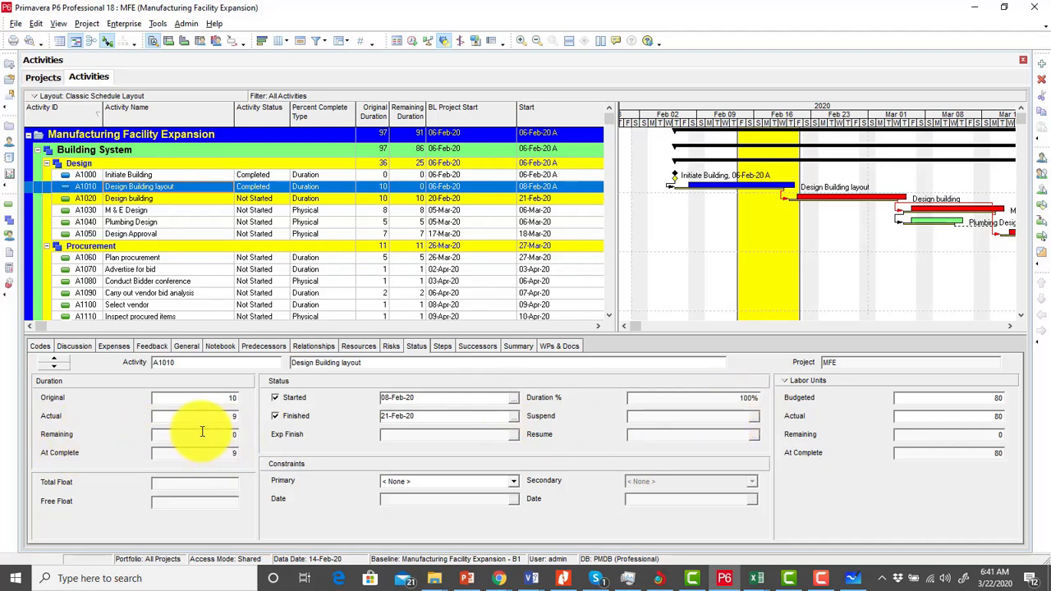
# Step: Set the Actual Cost of the Architect resource on the Design Building layout activity to 6000
pyautogui.click(359, 347)
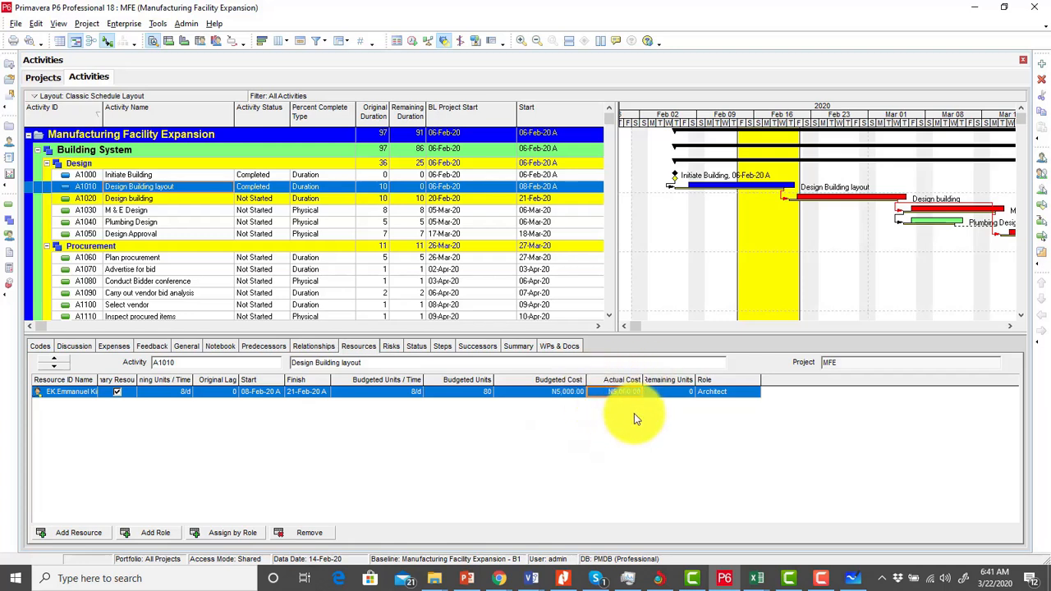
pyautogui.click(627, 390)
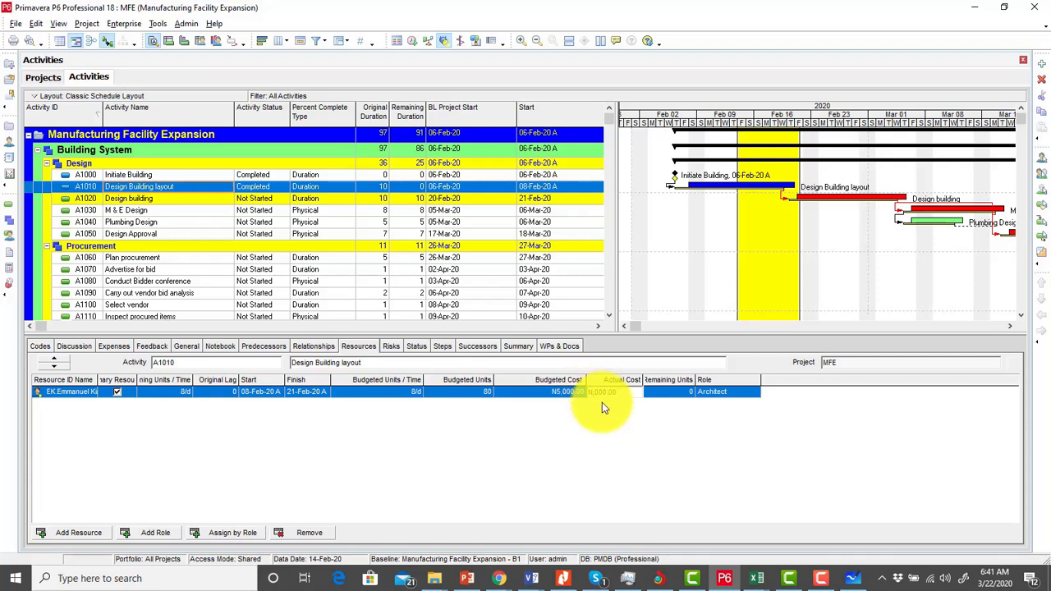
pyautogui.click(637, 438)
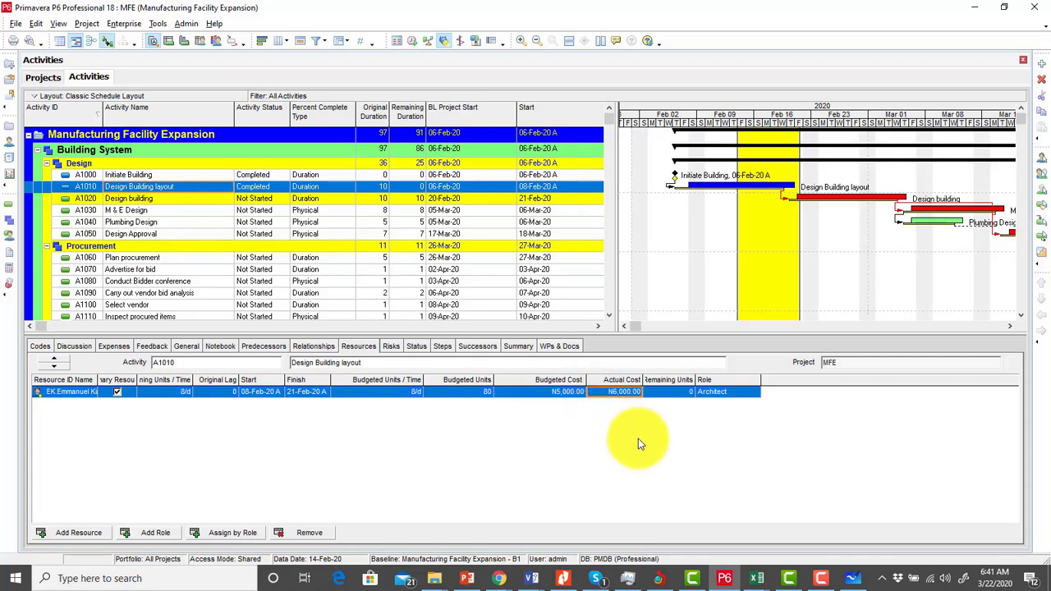
# Step: Mark the Design building activity (A1020) as Started with a start date of 19-Feb-20
pyautogui.click(172, 201)
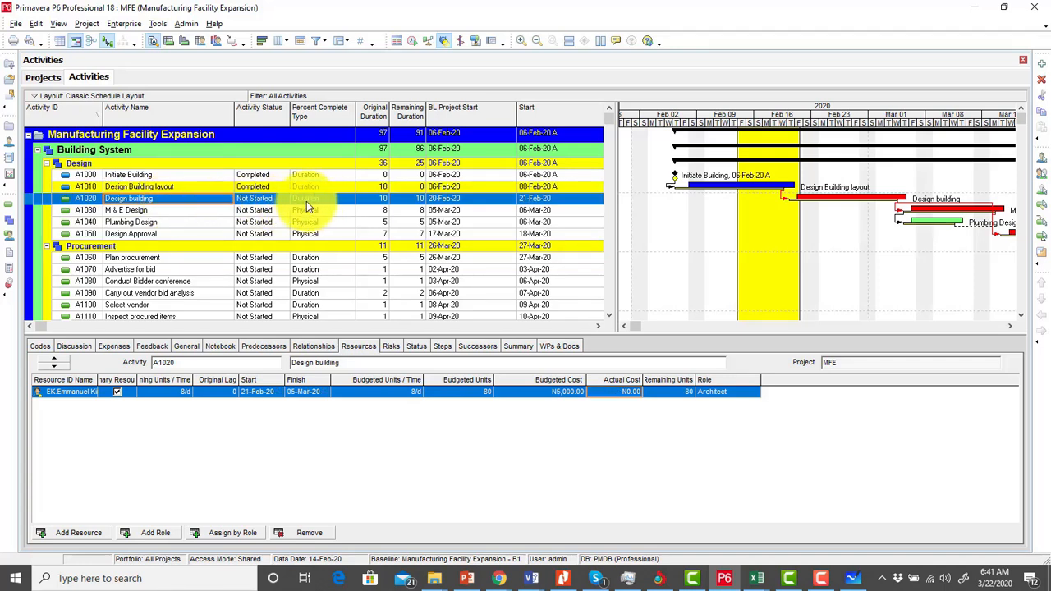
pyautogui.click(416, 345)
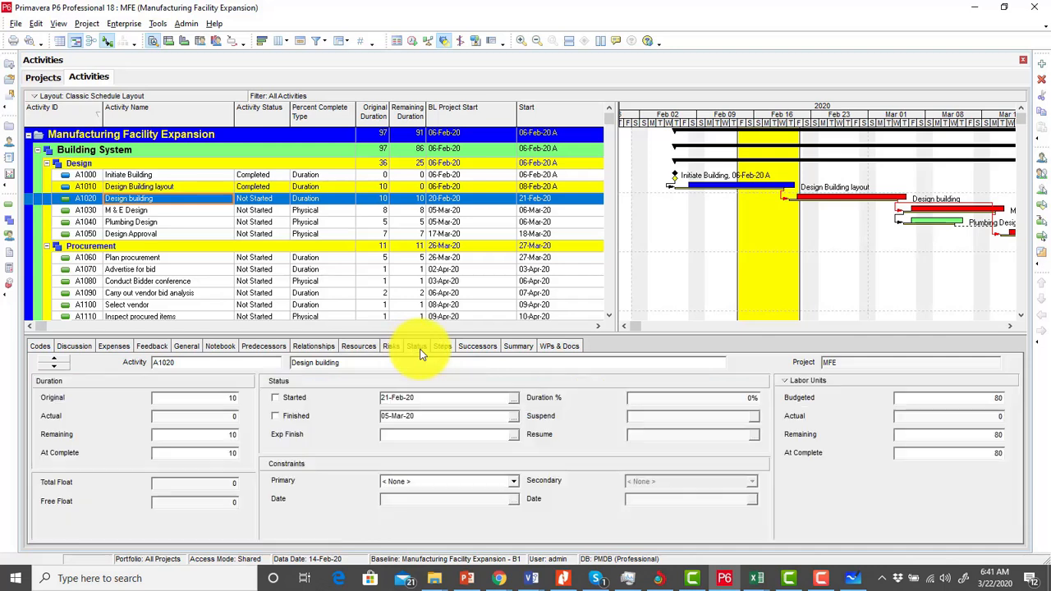
pyautogui.click(276, 398)
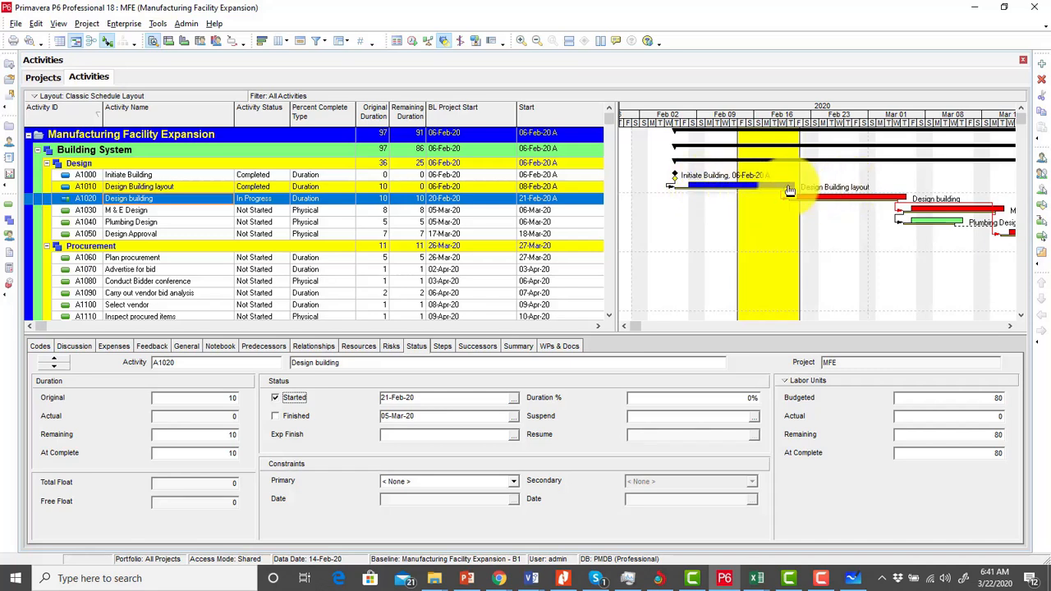
pyautogui.moveTo(794, 196); pyautogui.dragTo(794, 196)
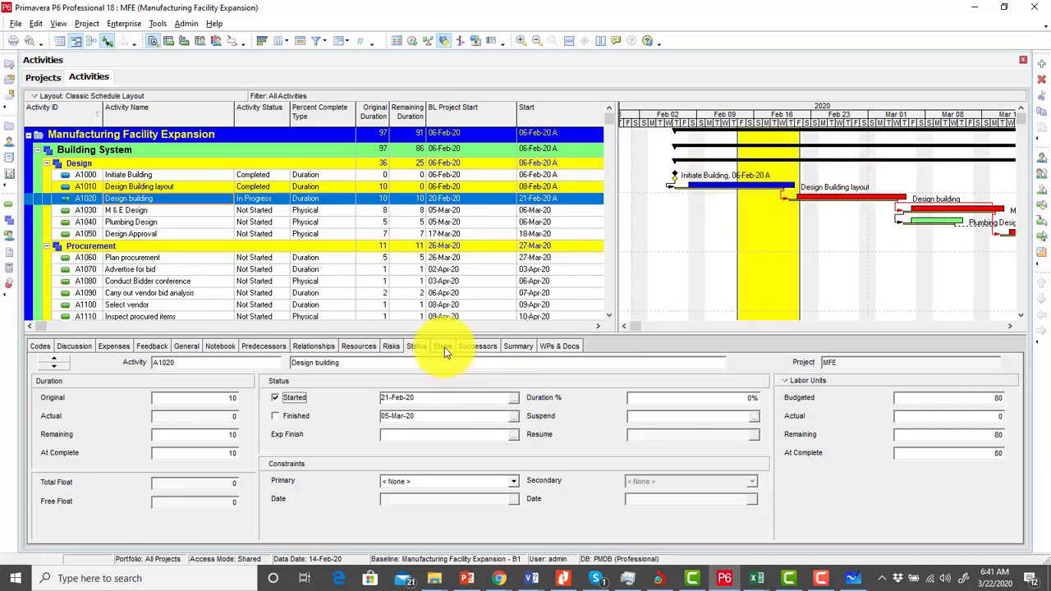
pyautogui.click(516, 401)
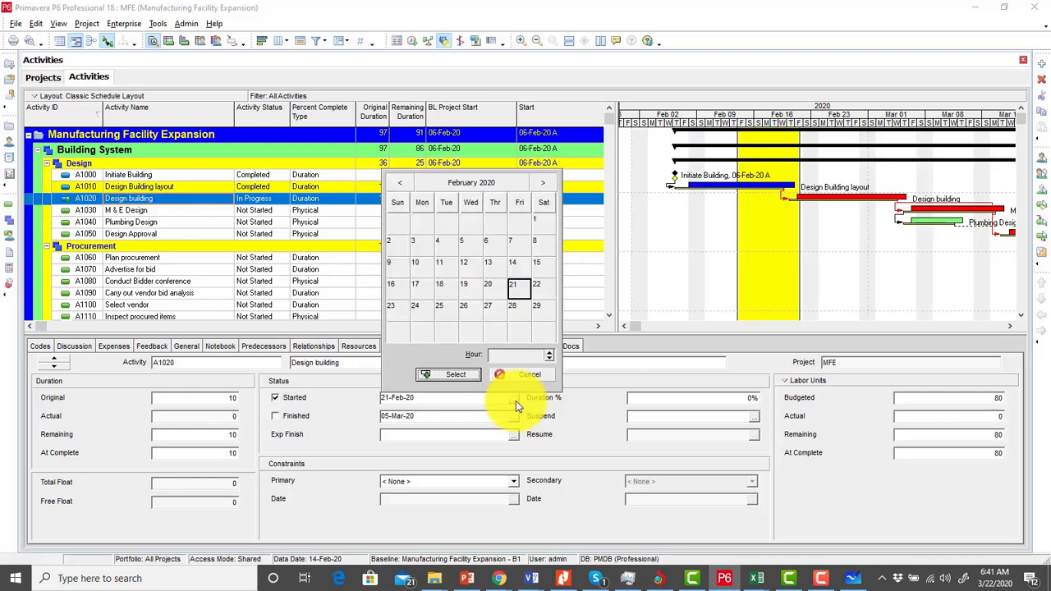
pyautogui.click(474, 289)
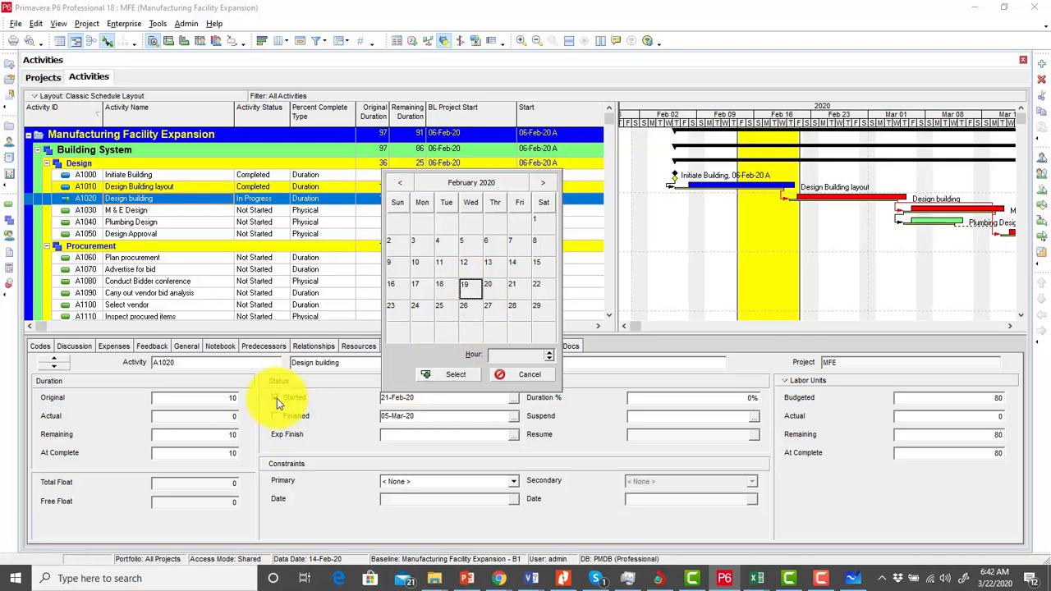
pyautogui.click(457, 373)
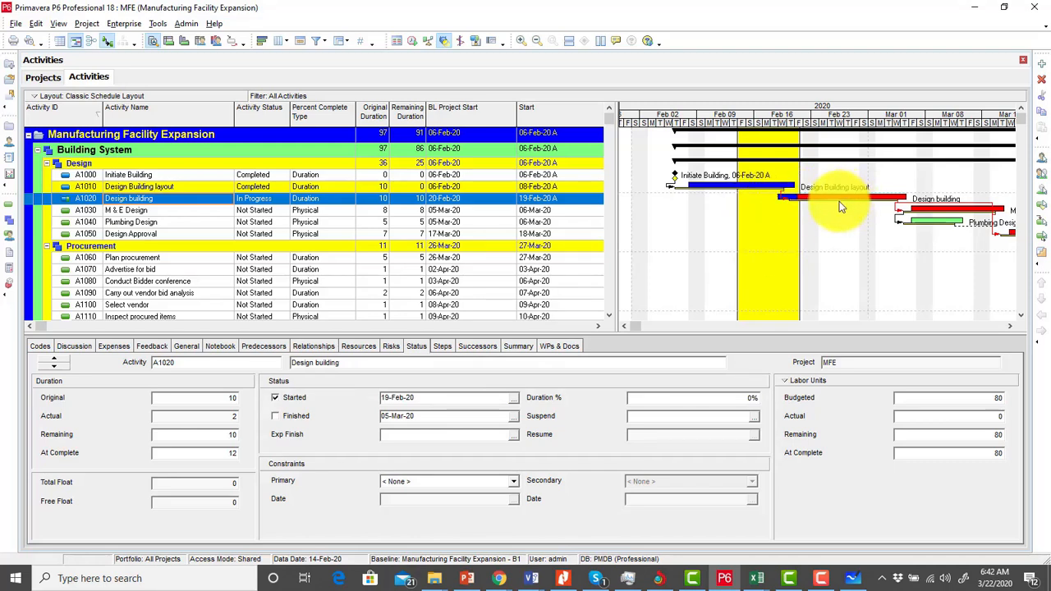
# Step: Set the Design building activity's Duration % to 10% and check its assigned resource's actual cost
pyautogui.click(706, 398)
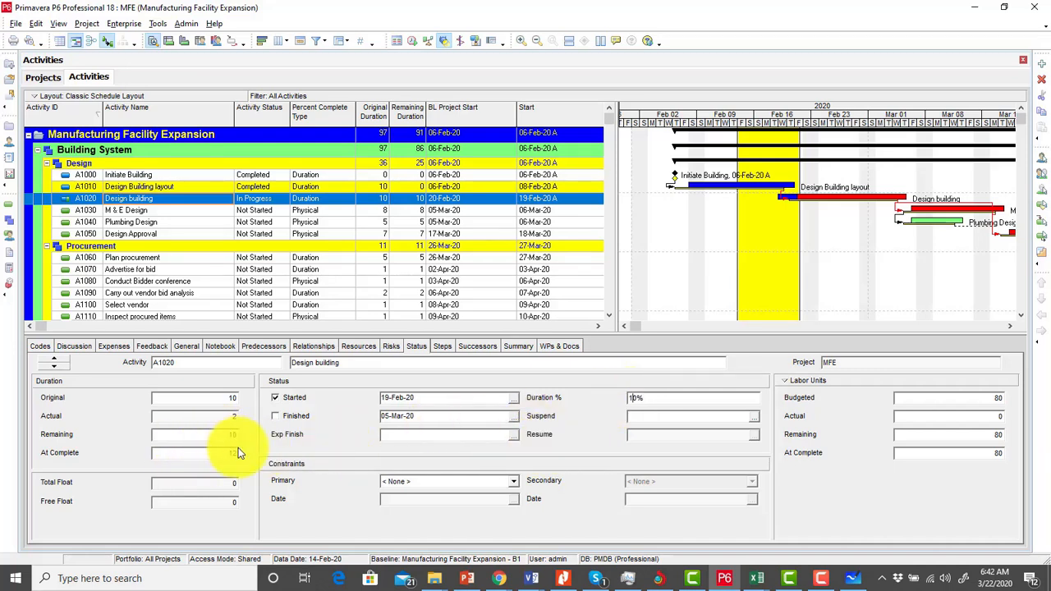
pyautogui.press('Return')
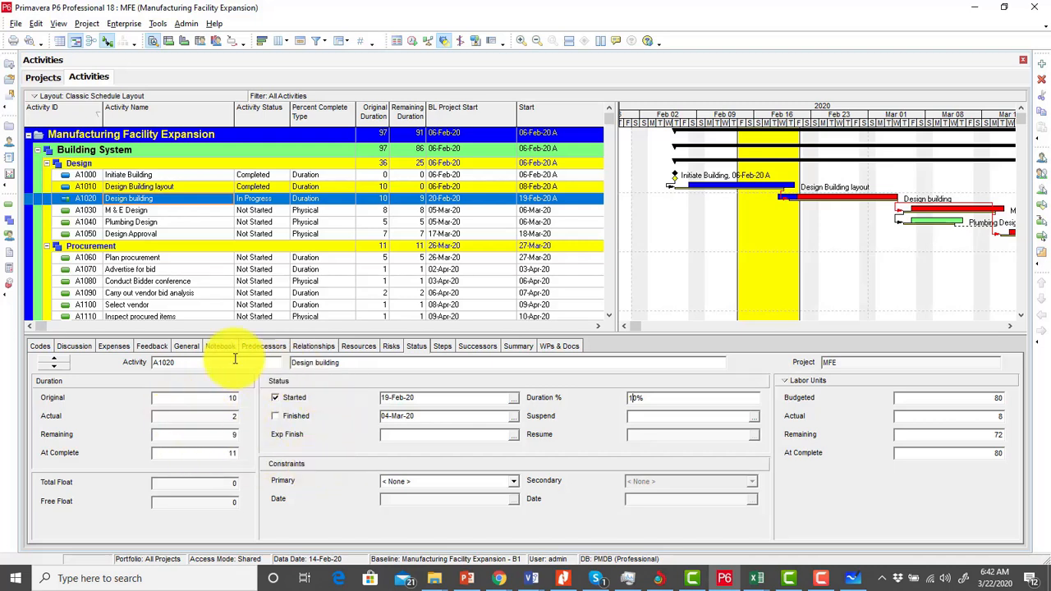
pyautogui.click(359, 345)
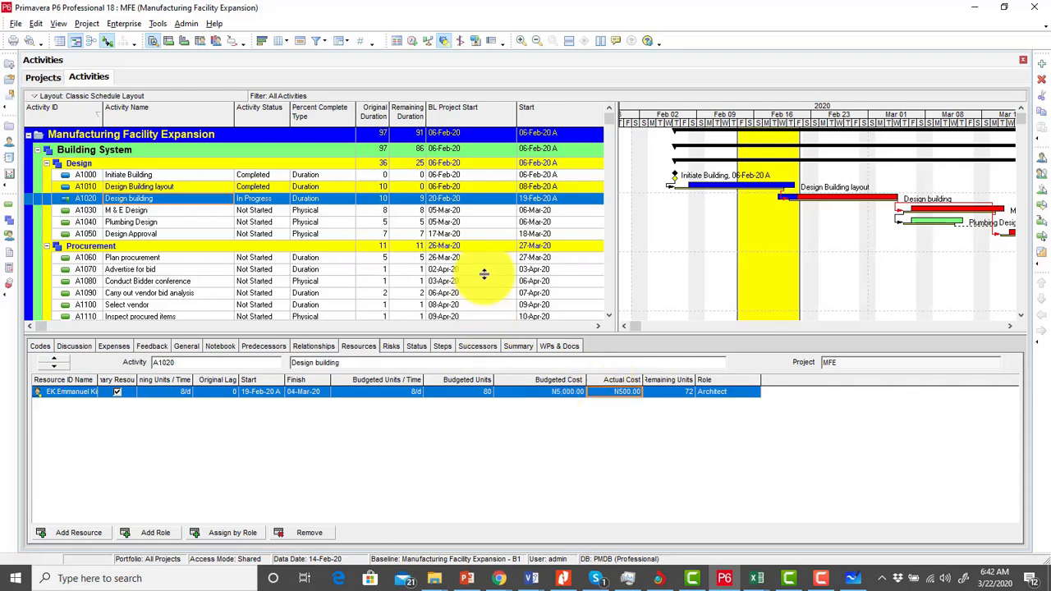
# Step: Reschedule the project with the Current Data Date set to 21-Feb-20
pyautogui.click(413, 45)
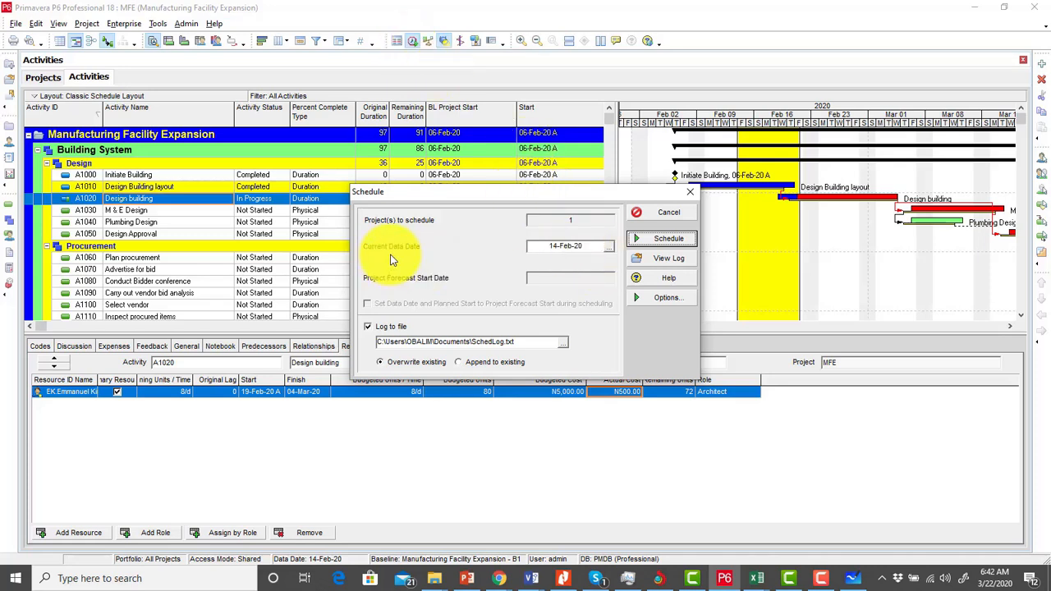
pyautogui.click(609, 247)
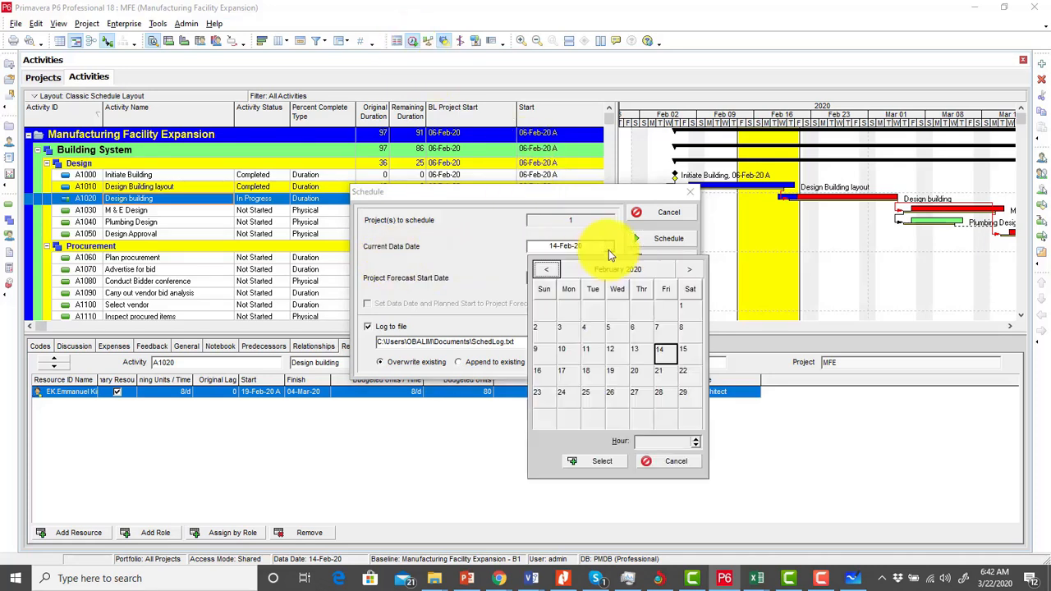
pyautogui.click(659, 371)
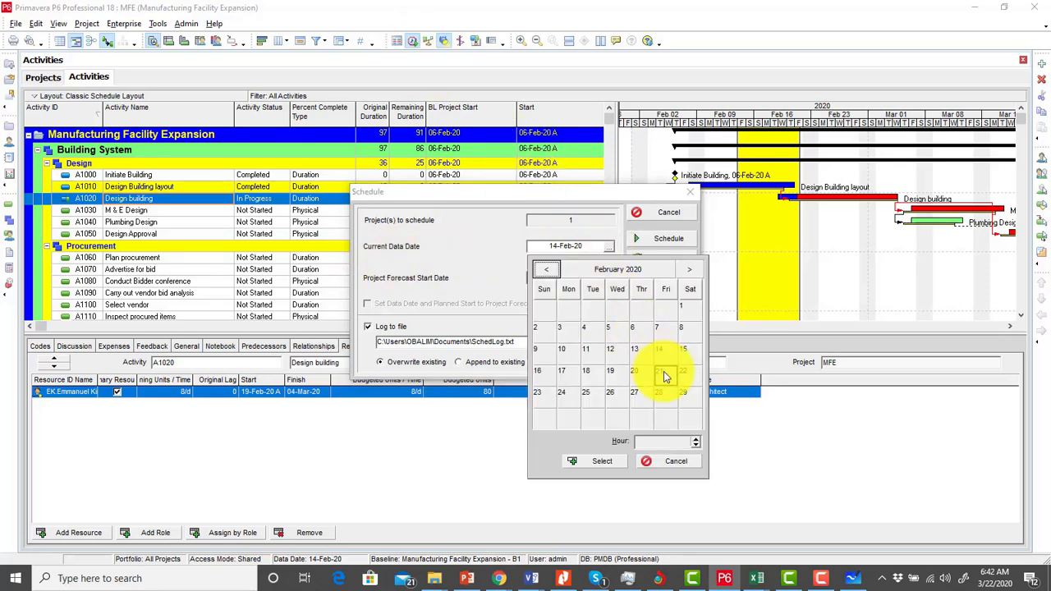
pyautogui.click(606, 462)
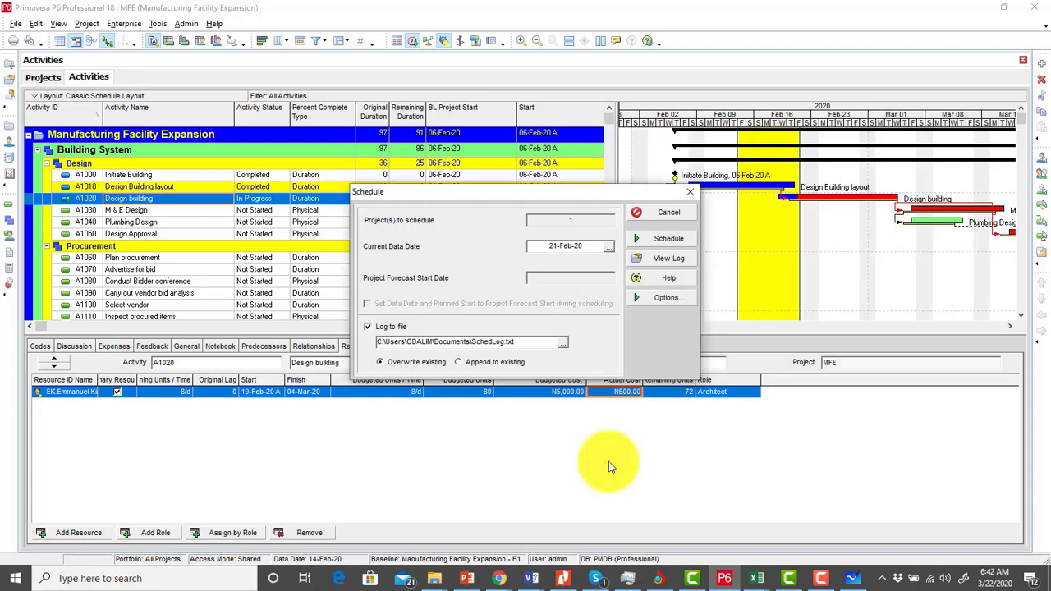
pyautogui.click(675, 238)
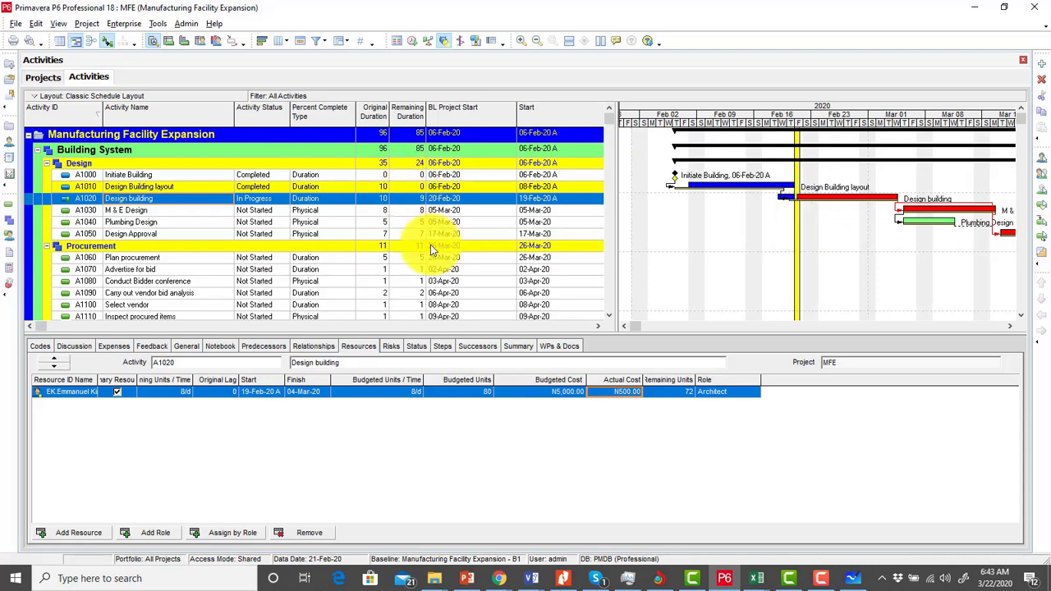
# Step: Display the progress line on the Gantt chart and compare the activities' baseline and current start and finish dates
pyautogui.click(460, 40)
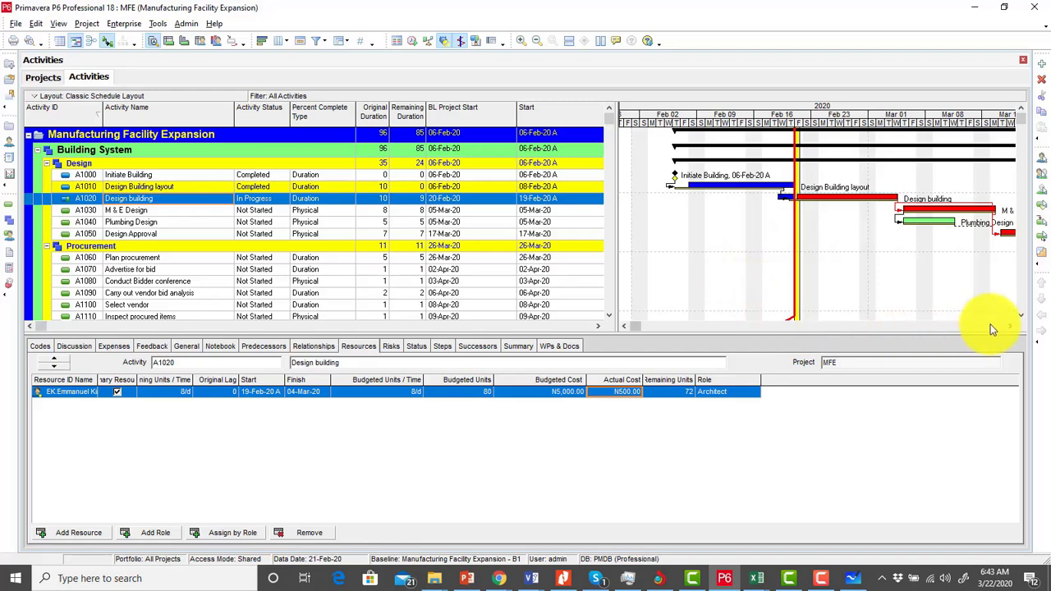
pyautogui.scroll(-3, 1020, 320)
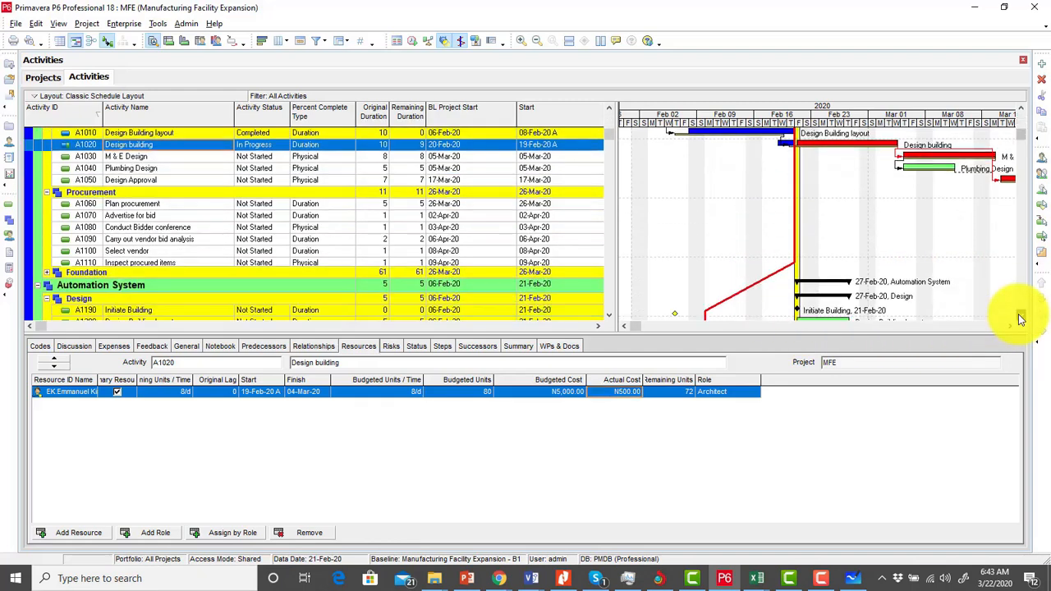
pyautogui.scroll(3, 875, 241)
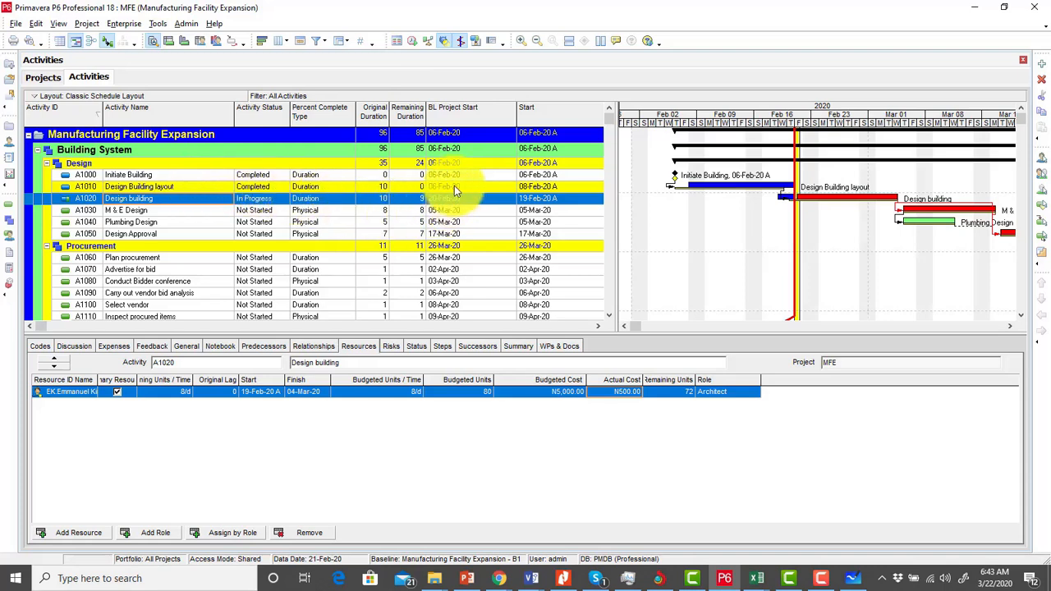
pyautogui.click(598, 327)
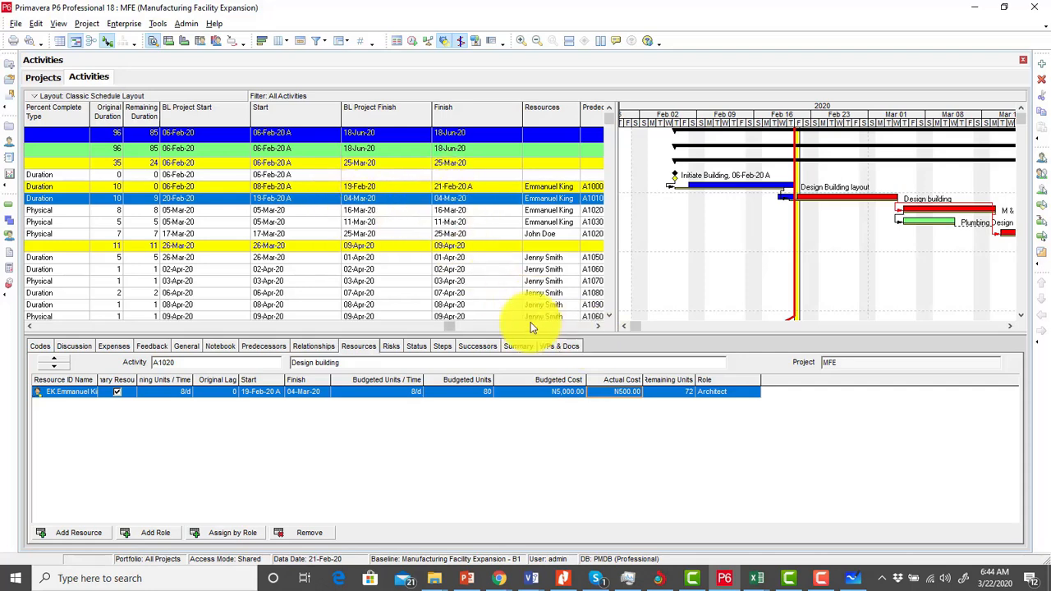
pyautogui.moveTo(447, 326); pyautogui.dragTo(208, 298)
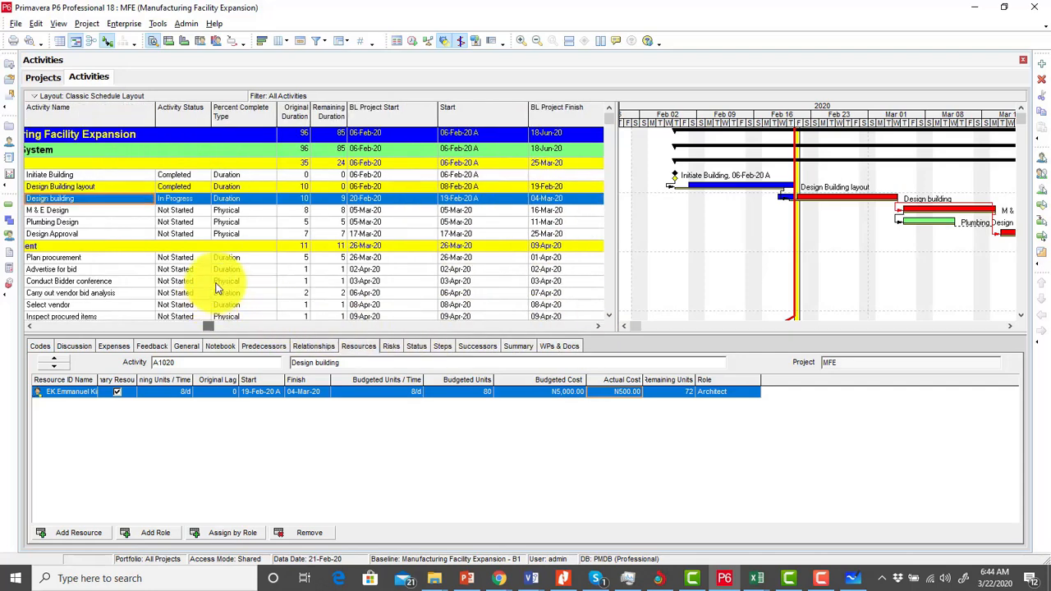
pyautogui.click(30, 327)
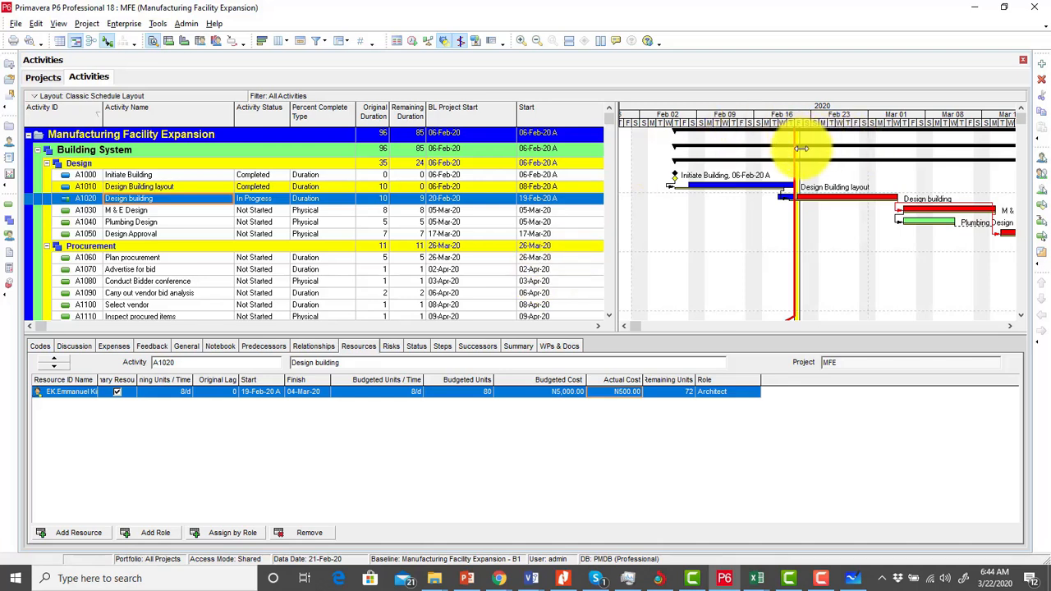
# Step: Extend the progress spotlight to 28-Feb-20 and review the status details of the Design building activity
pyautogui.moveTo(800, 149); pyautogui.dragTo(857, 150)
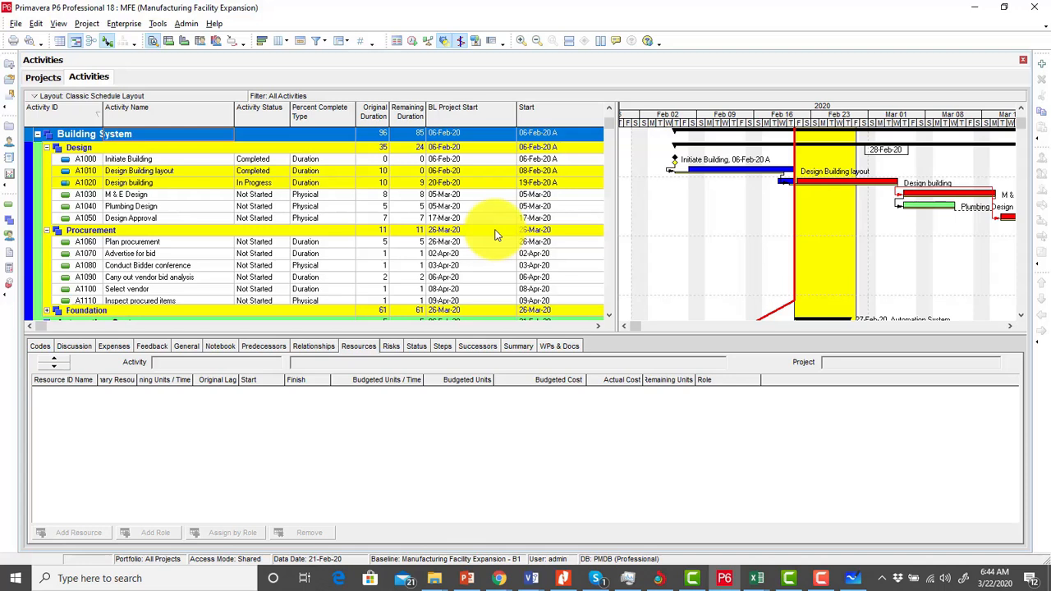
pyautogui.click(186, 173)
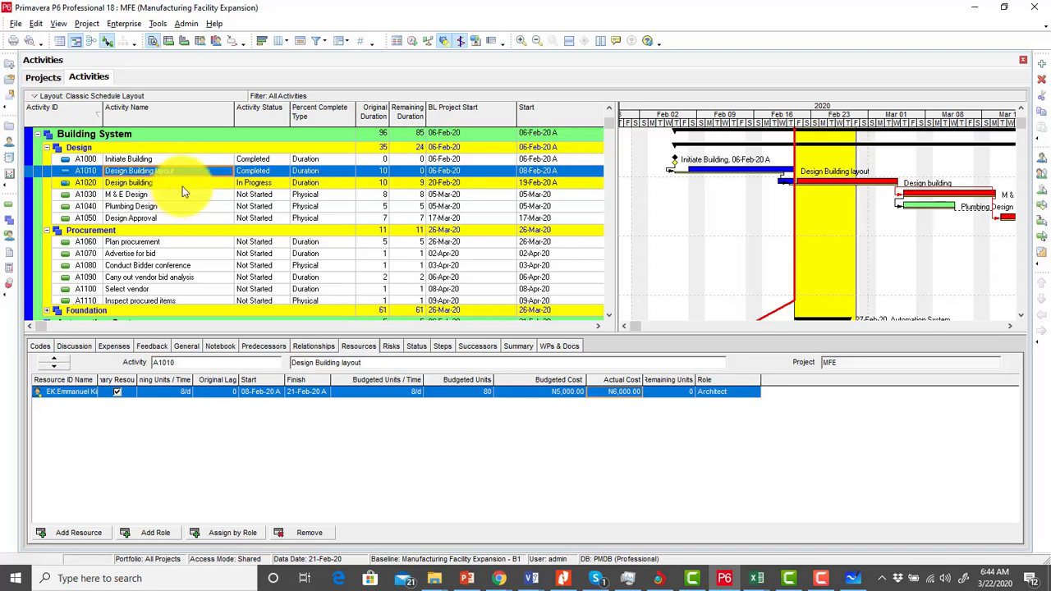
pyautogui.click(137, 188)
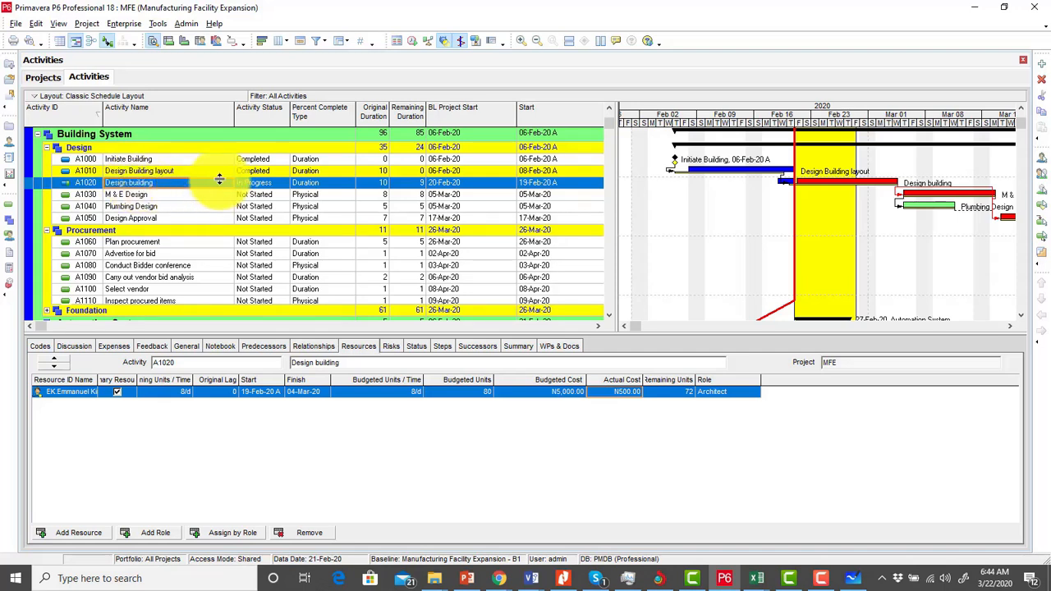
pyautogui.click(417, 348)
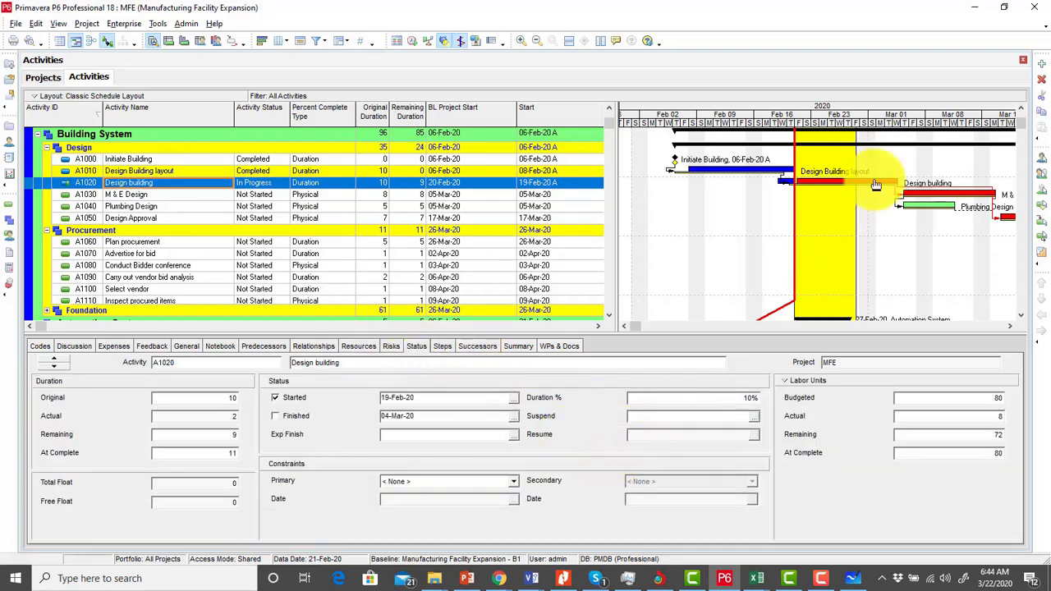
pyautogui.click(855, 157)
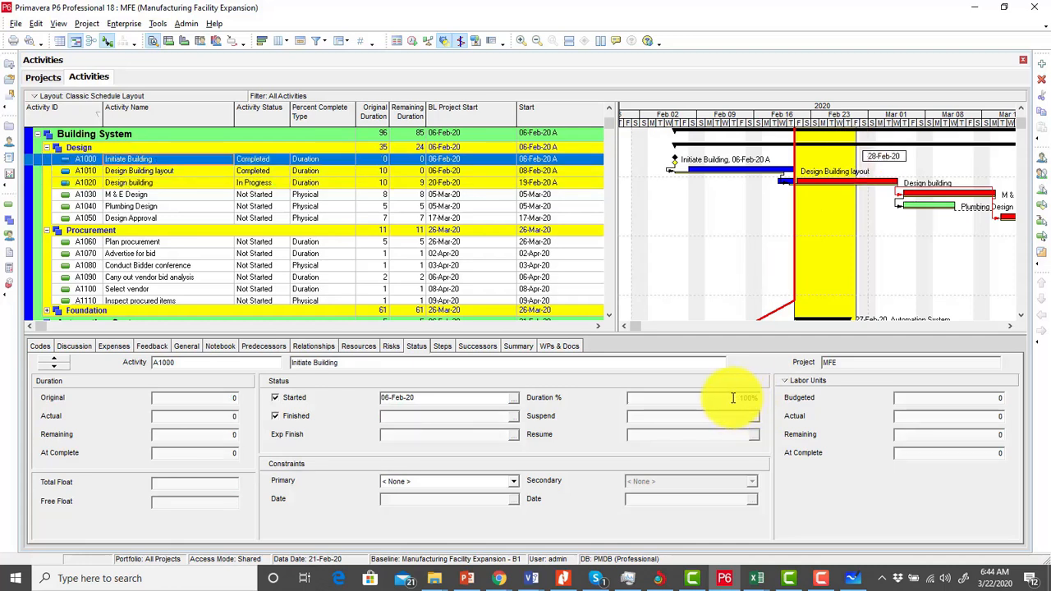
# Step: Set the Design building activity's Duration % to 70% and check the Architect resource's actual cost
pyautogui.click(183, 186)
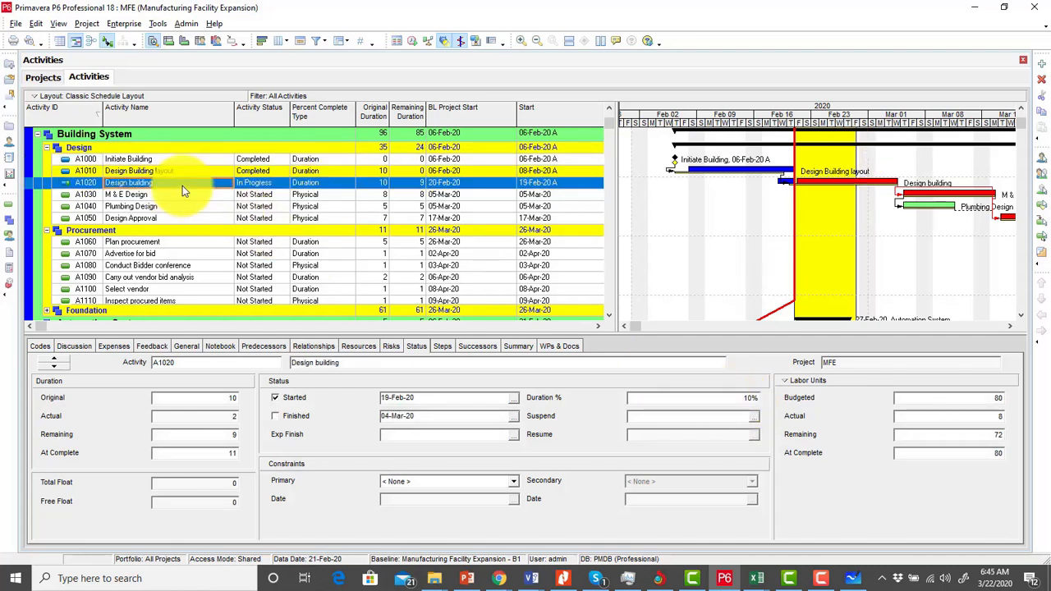
pyautogui.click(731, 398)
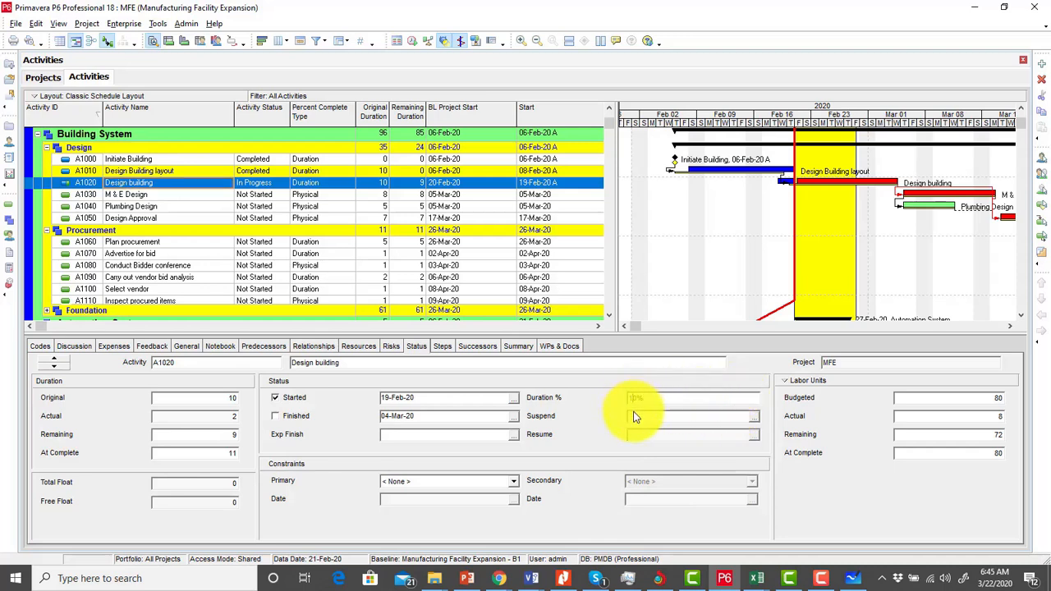
pyautogui.press('Delete')
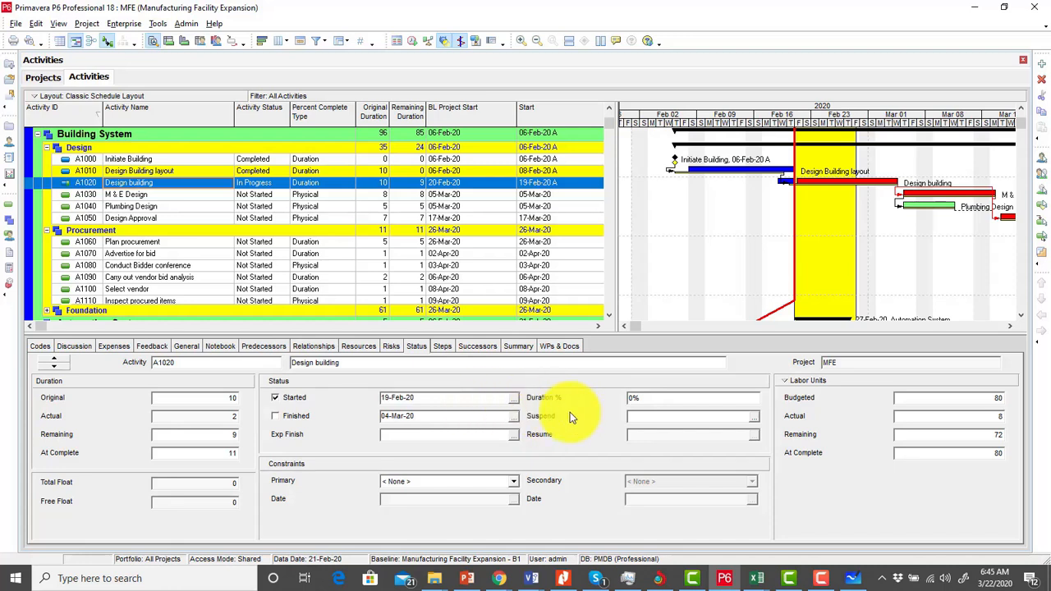
pyautogui.write('7')
pyautogui.press('Return')
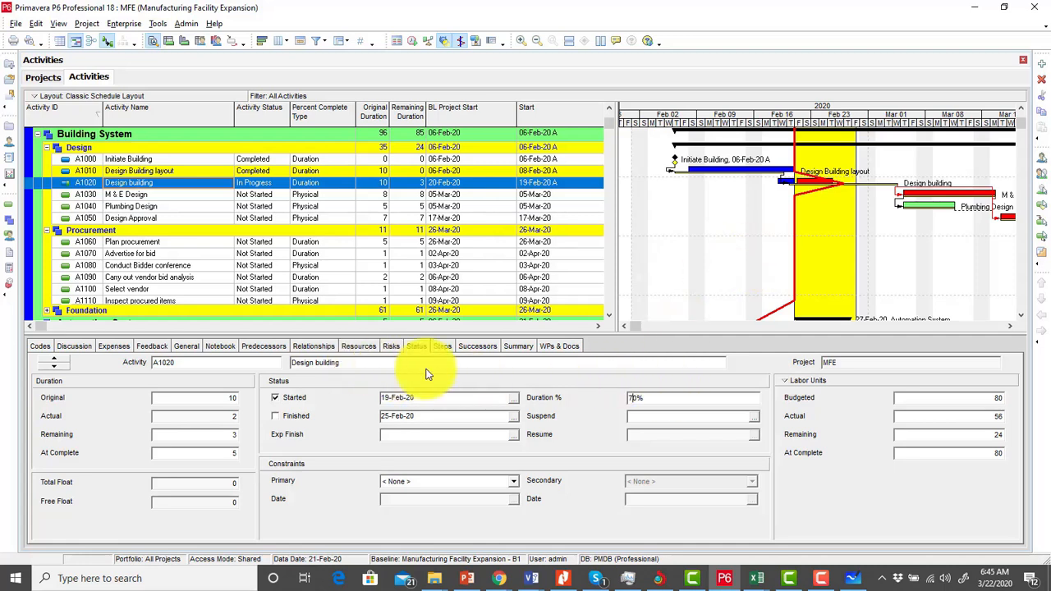
pyautogui.click(357, 348)
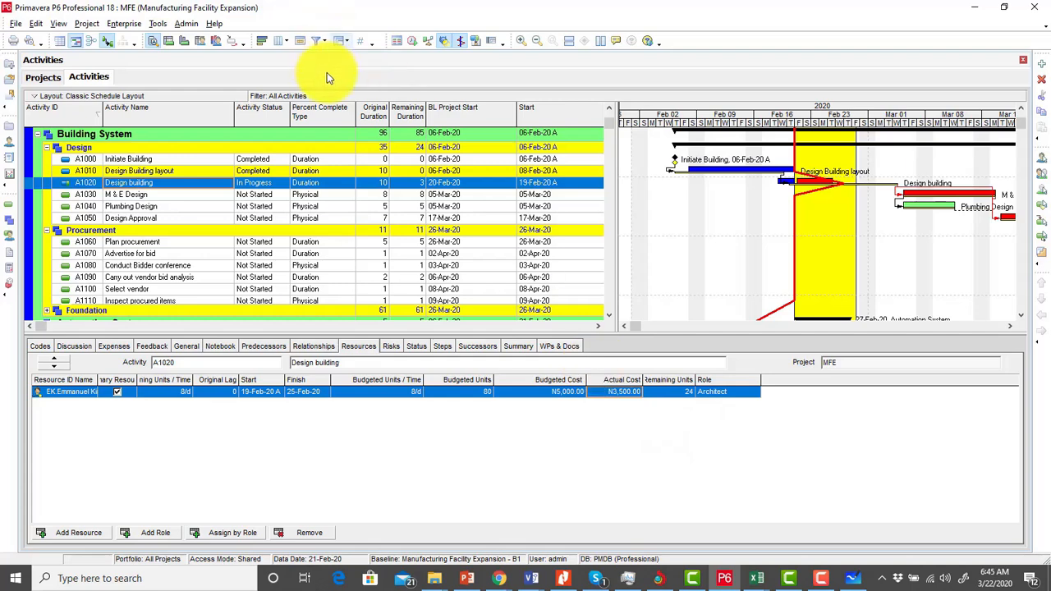
# Step: Reschedule the project with the Current Data Date set to 28-Feb-20
pyautogui.click(413, 41)
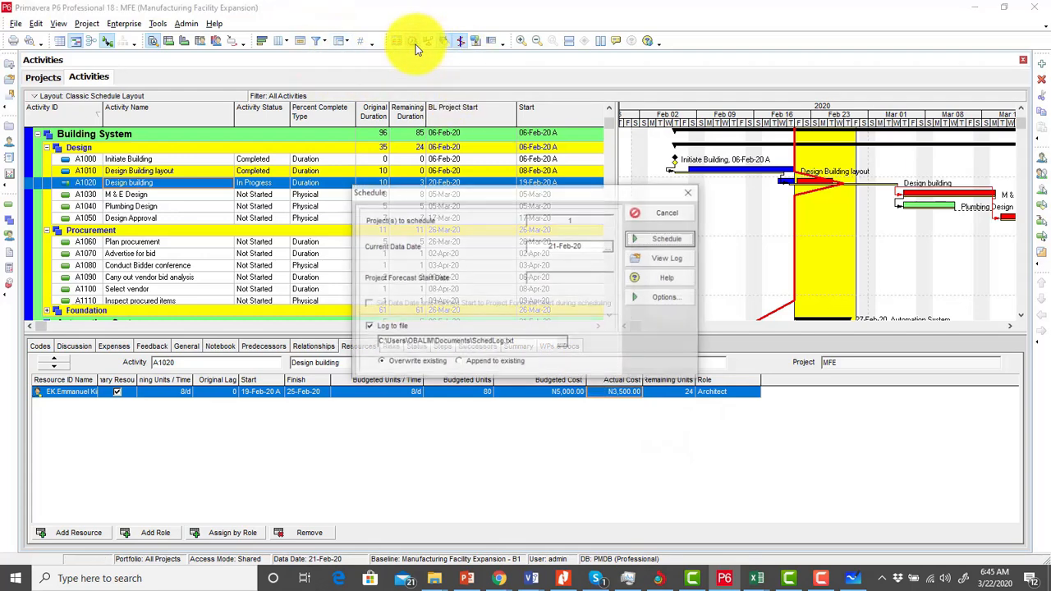
pyautogui.click(609, 246)
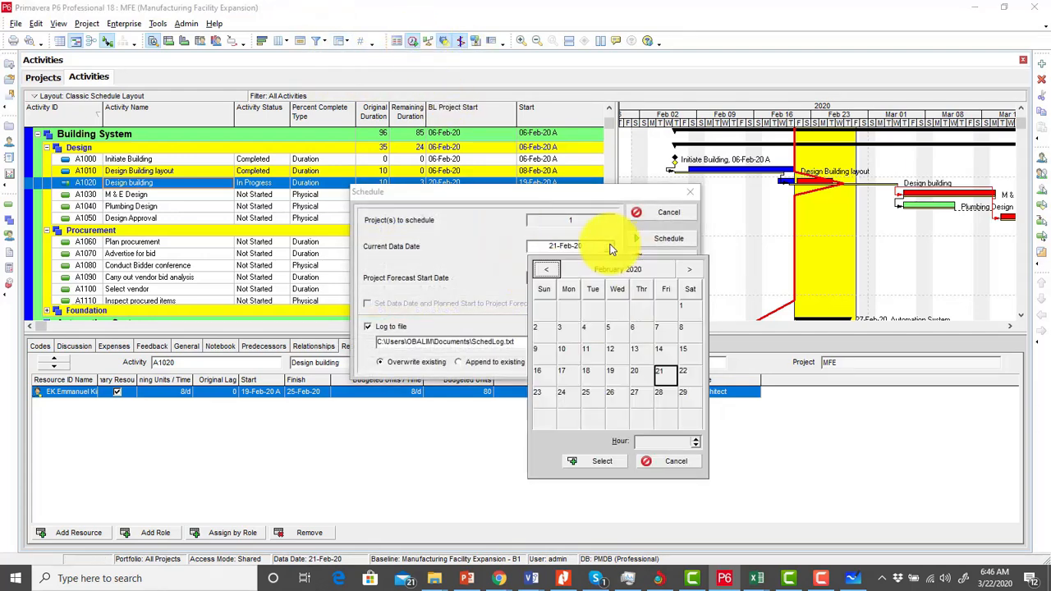
pyautogui.click(661, 393)
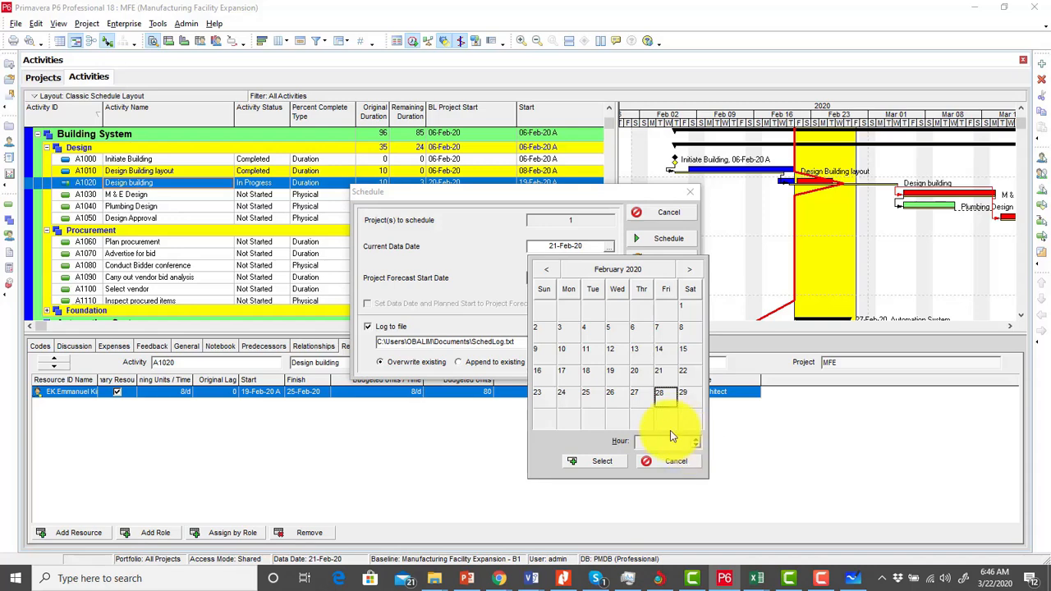
pyautogui.click(608, 463)
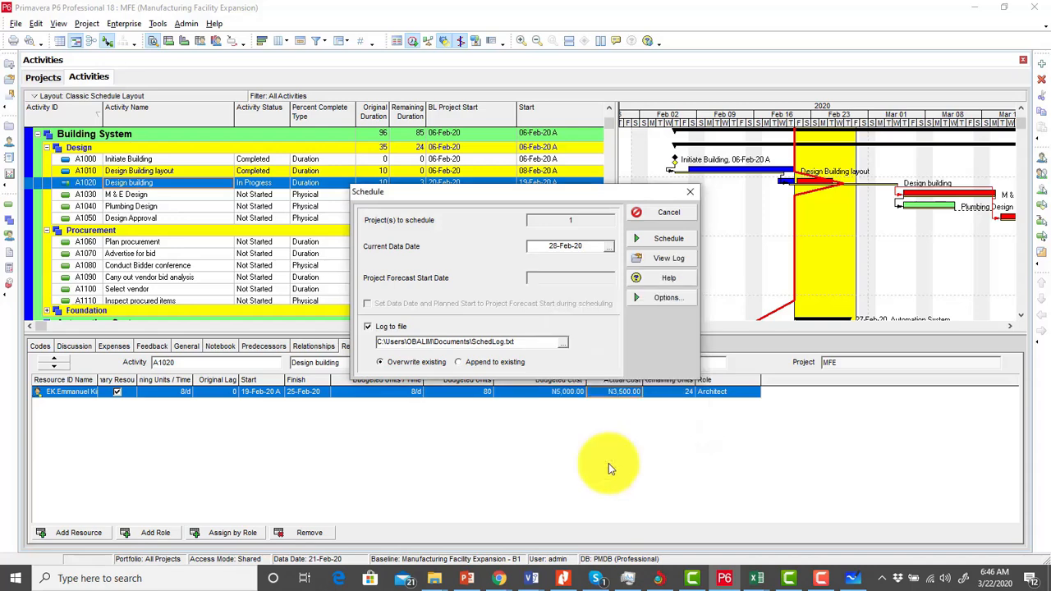
pyautogui.click(673, 239)
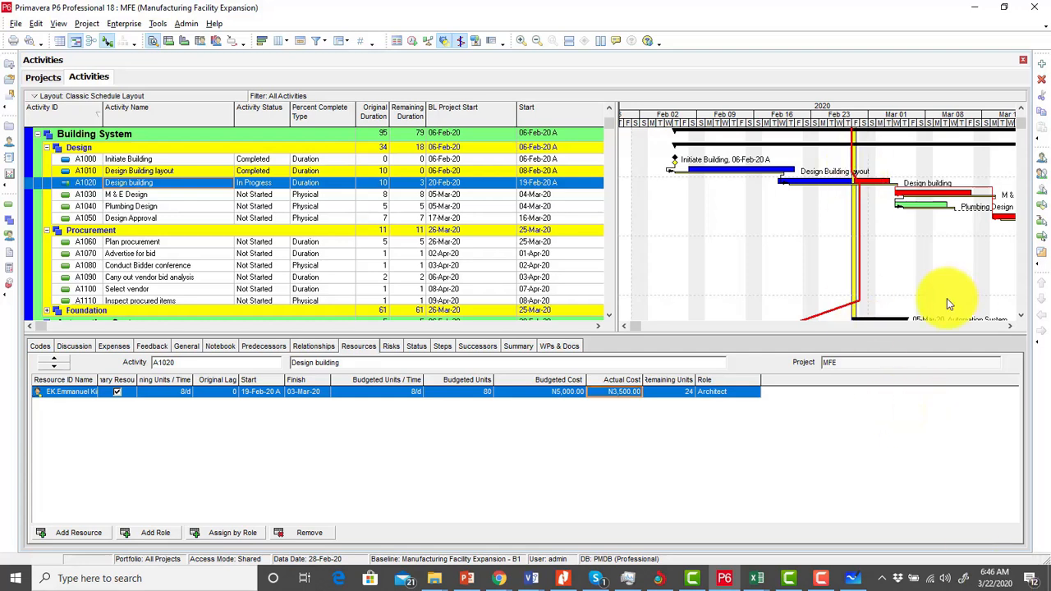
# Step: Extend the progress spotlight to 06-Mar-20 and review the resource assignments of the Design building, M & E Design and Plumbing Design activities
pyautogui.moveTo(856, 160); pyautogui.dragTo(913, 165)
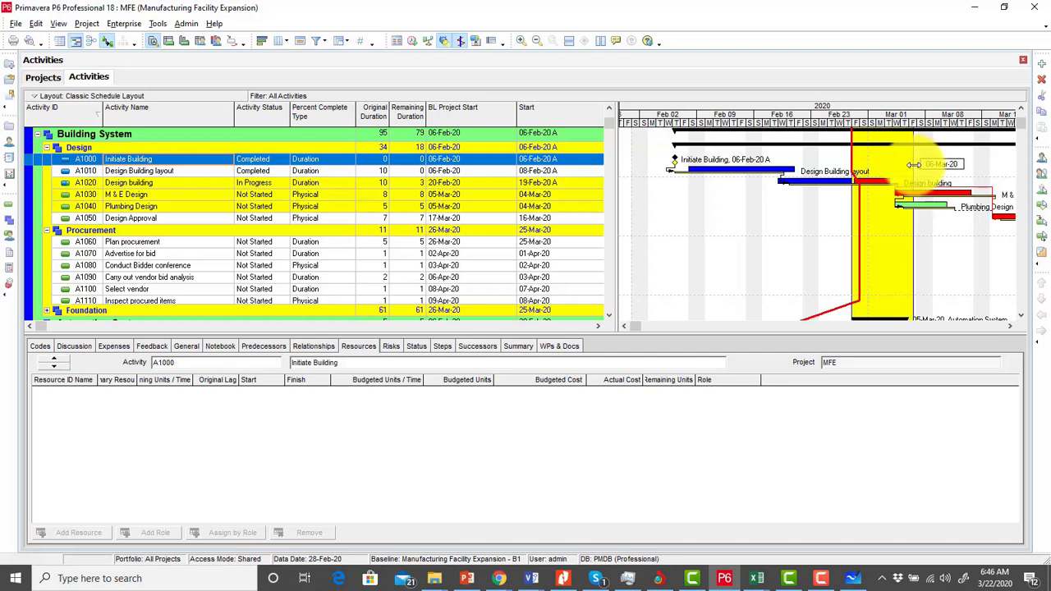
pyautogui.click(199, 218)
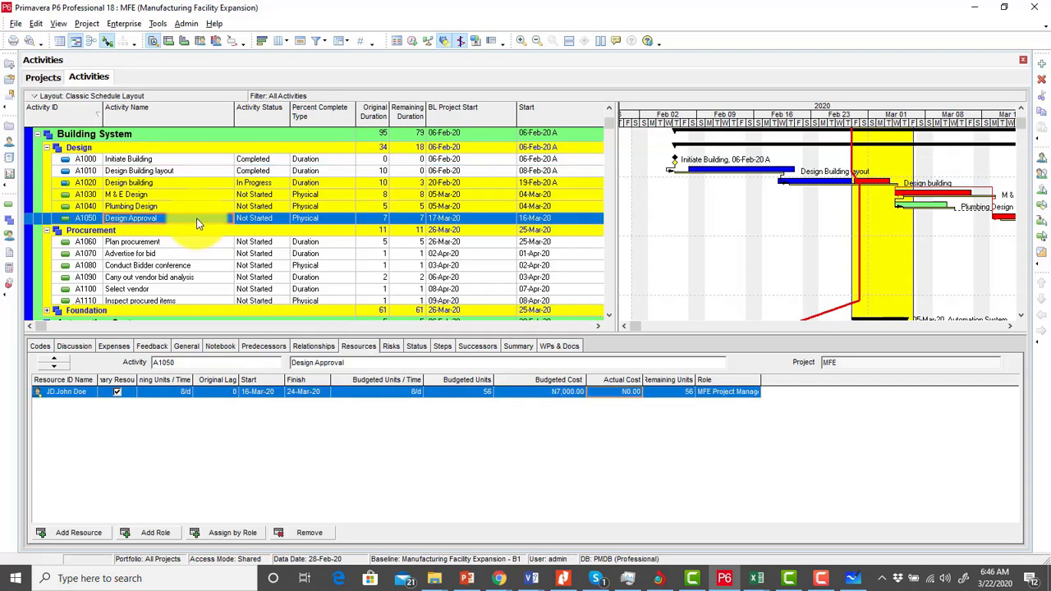
pyautogui.click(201, 183)
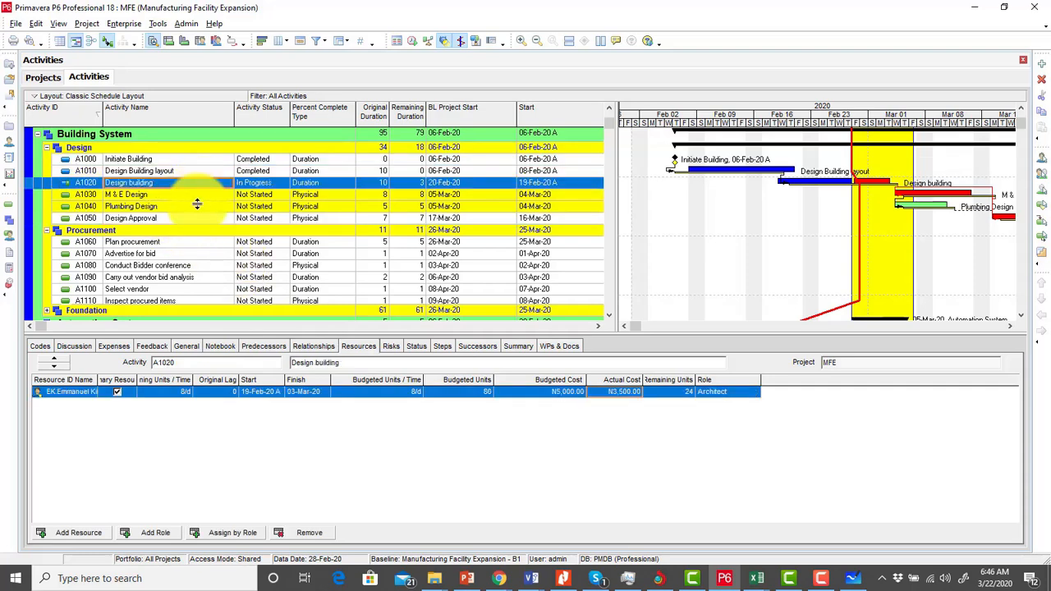
pyautogui.click(196, 197)
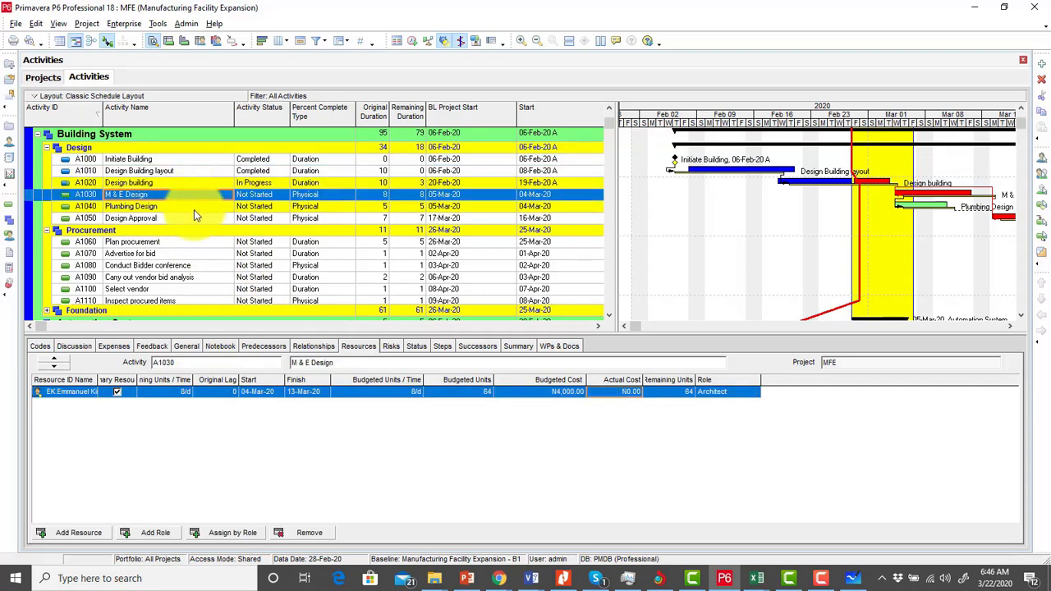
pyautogui.click(193, 207)
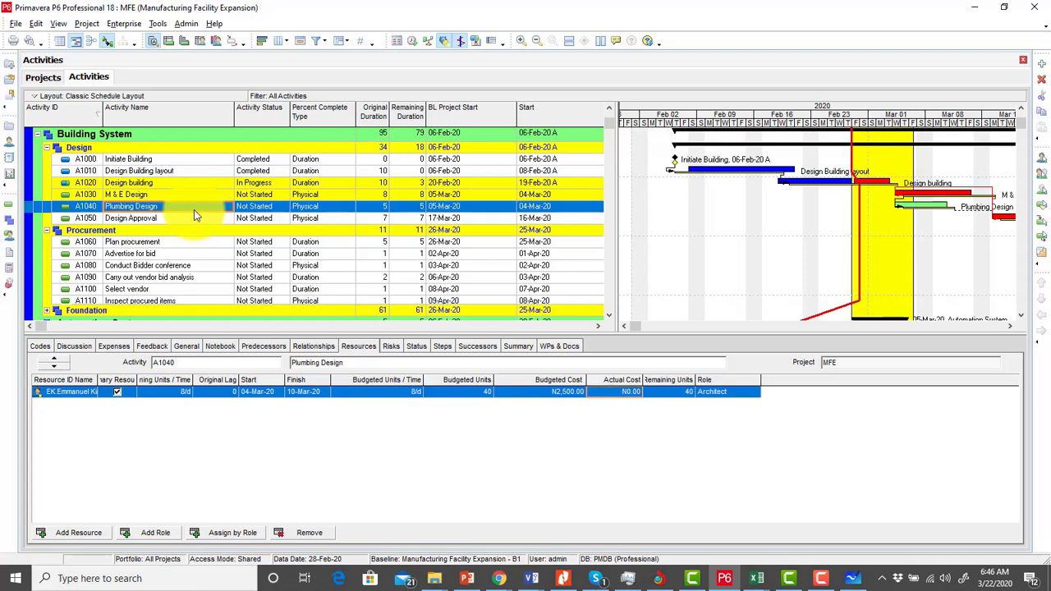
# Step: Mark the Design building activity as finished on 02-Mar-20 and check the Architect resource's actual cost
pyautogui.click(181, 185)
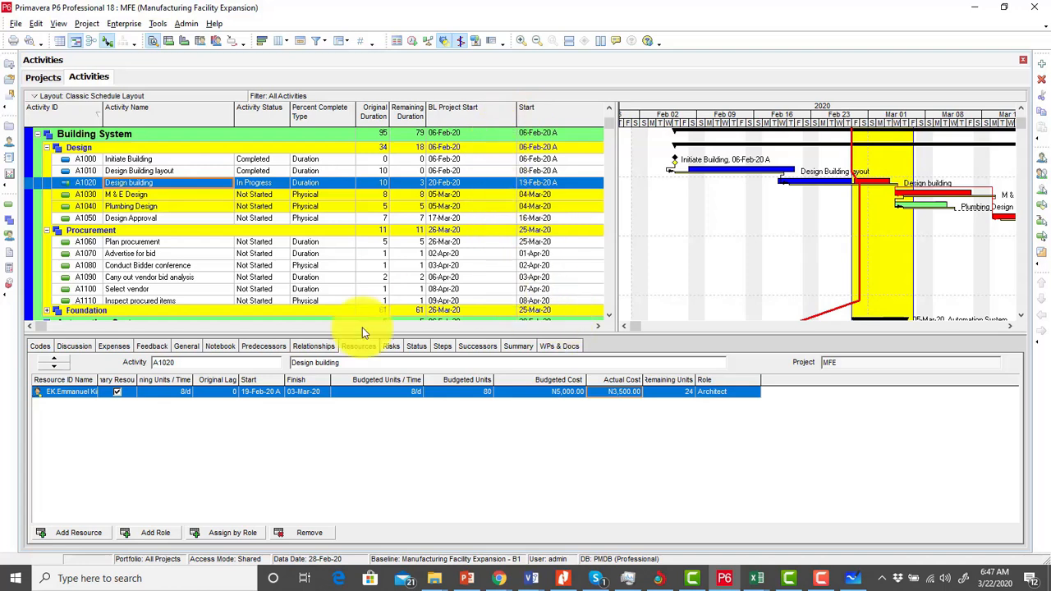
pyautogui.click(422, 348)
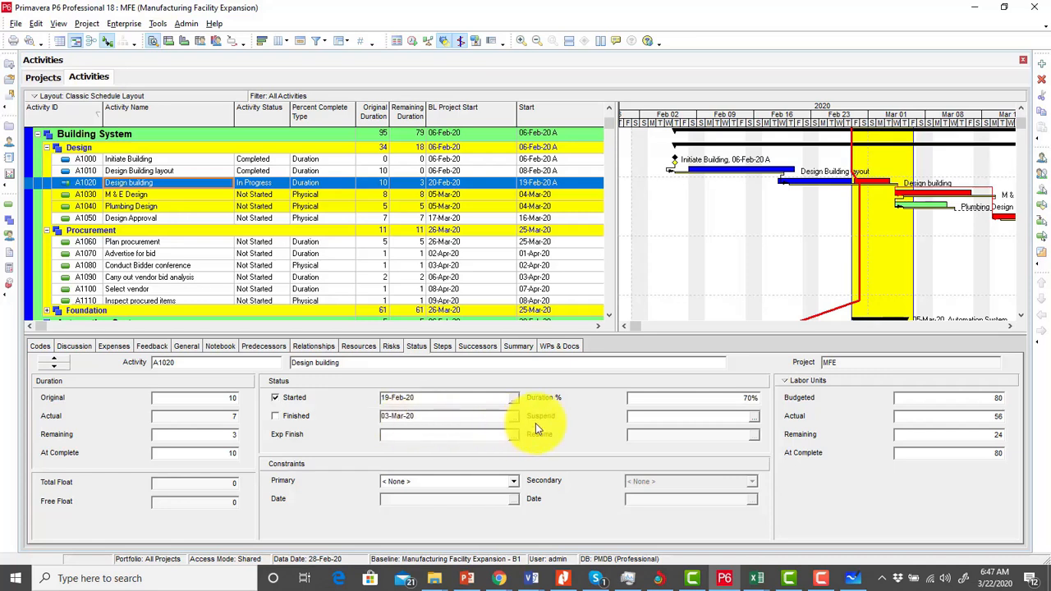
pyautogui.click(274, 415)
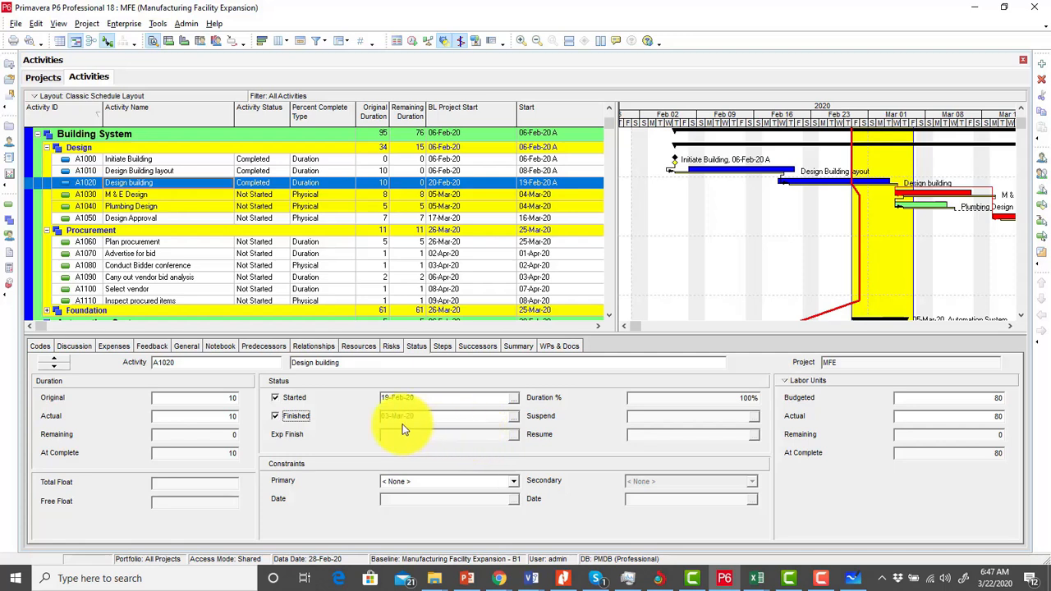
pyautogui.click(512, 417)
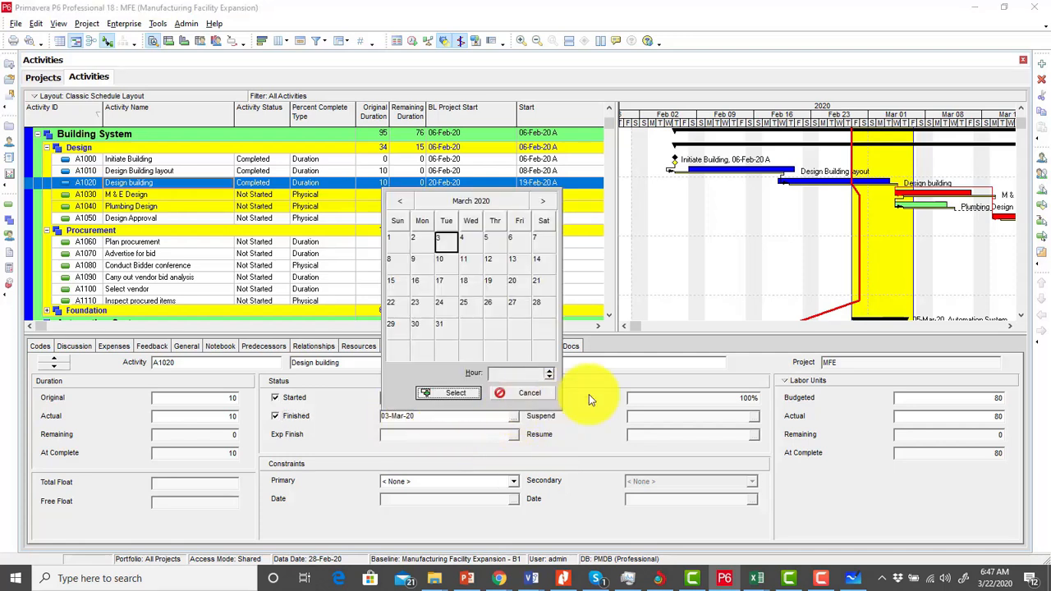
pyautogui.click(414, 238)
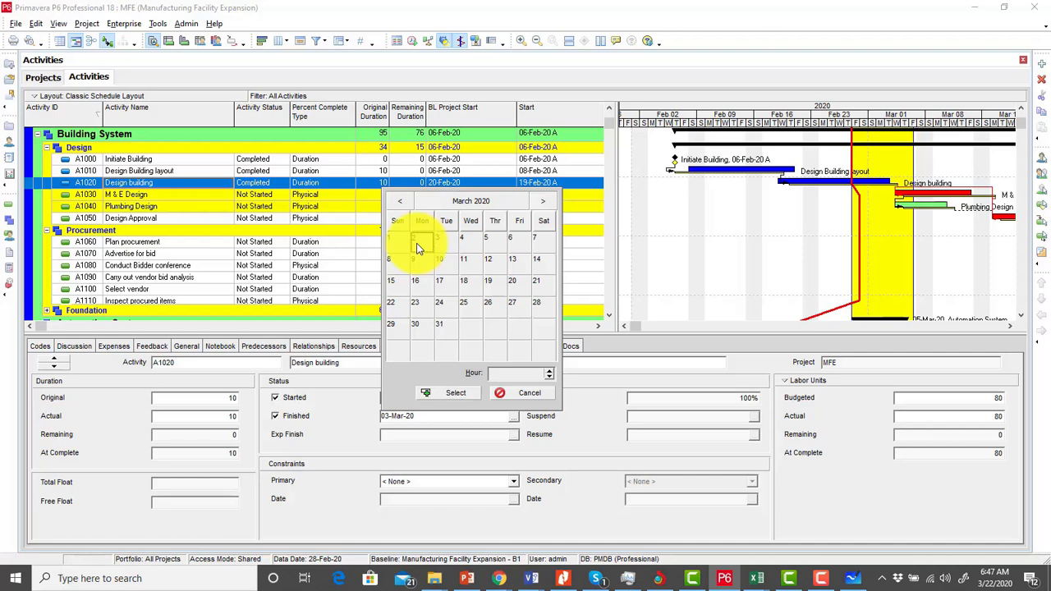
pyautogui.click(450, 393)
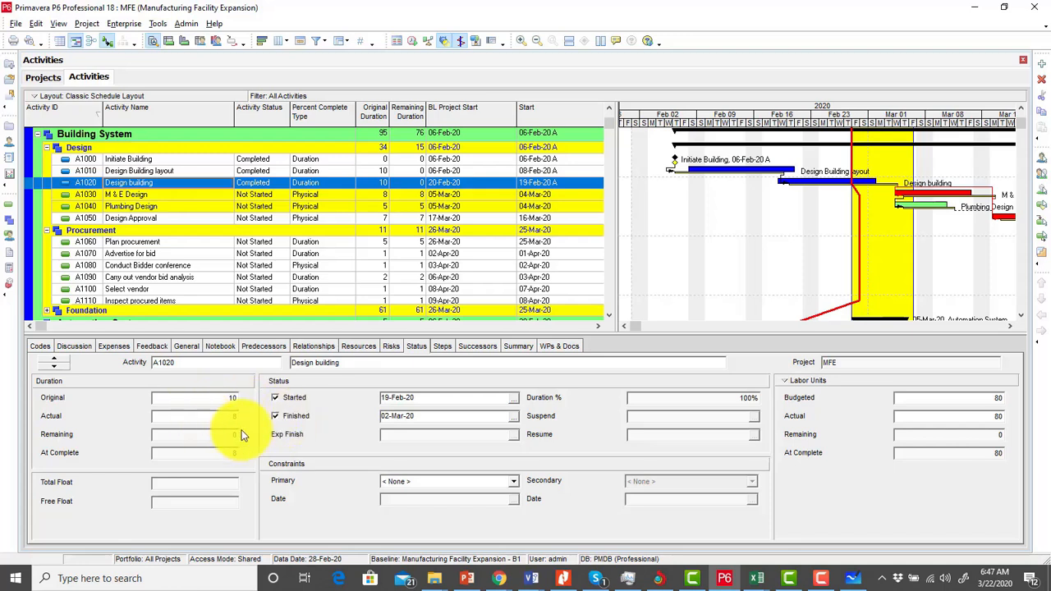
pyautogui.click(351, 345)
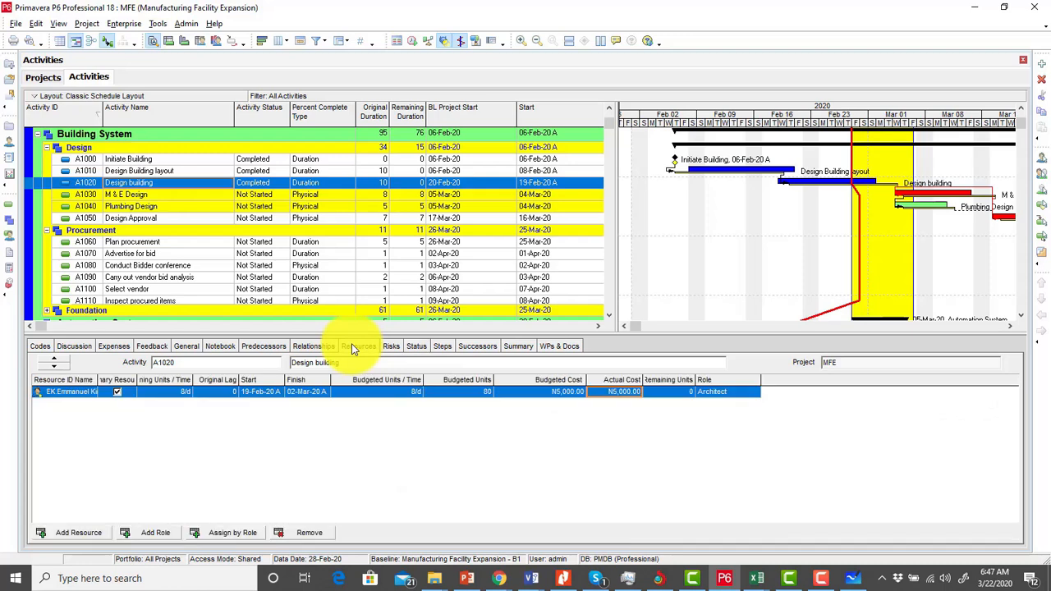
pyautogui.click(618, 393)
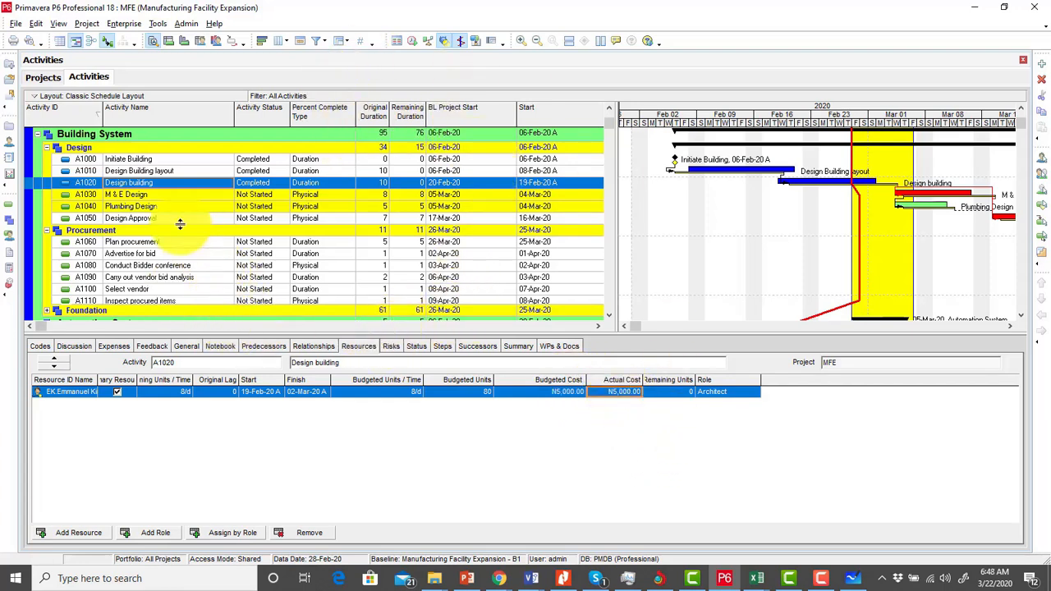
# Step: Mark the M & E Design activity as started on 05-Mar-20
pyautogui.click(157, 197)
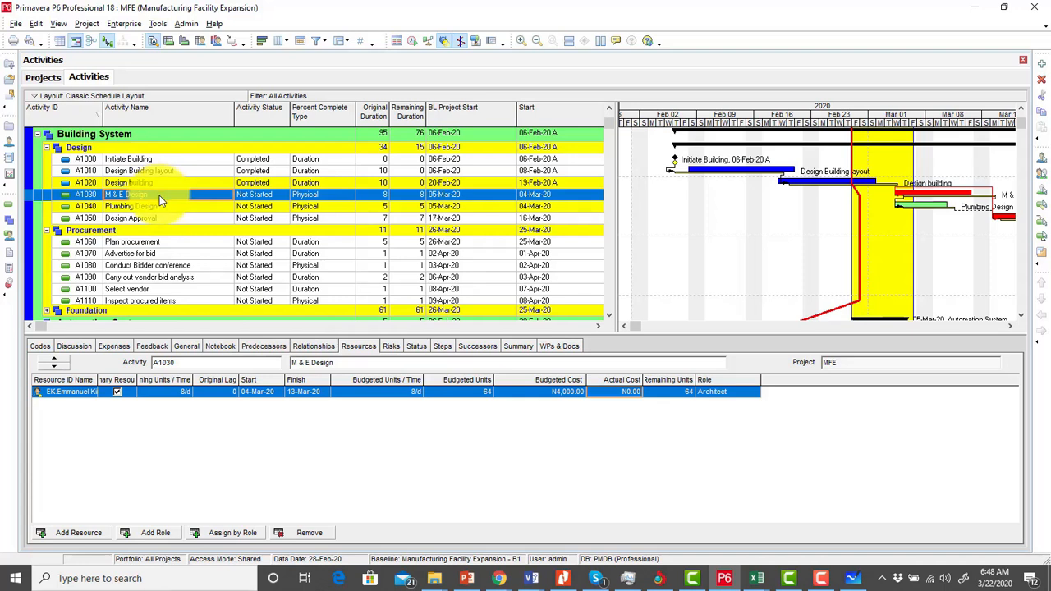
pyautogui.click(417, 347)
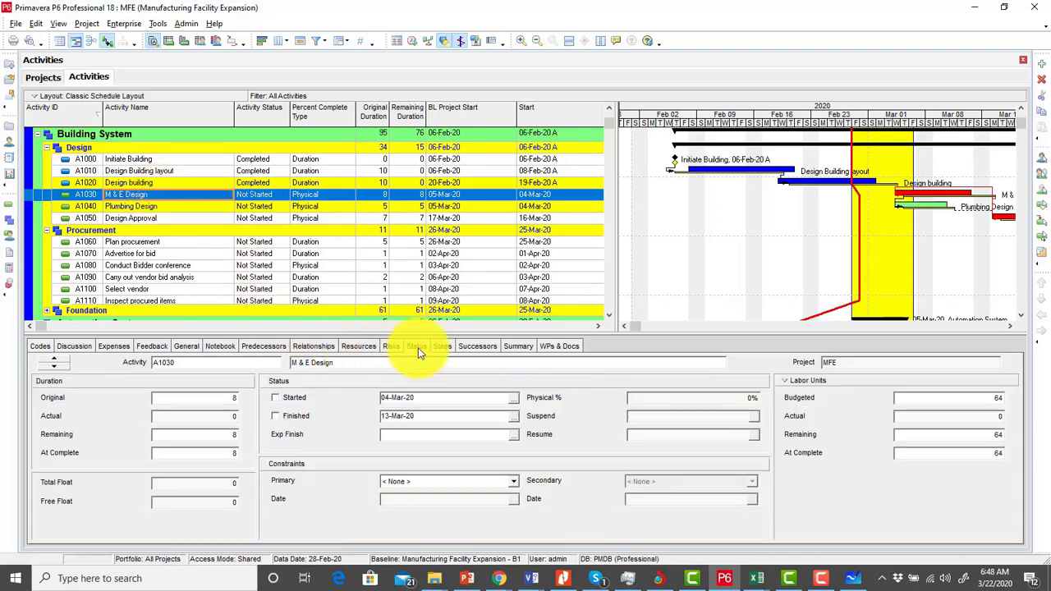
pyautogui.click(275, 398)
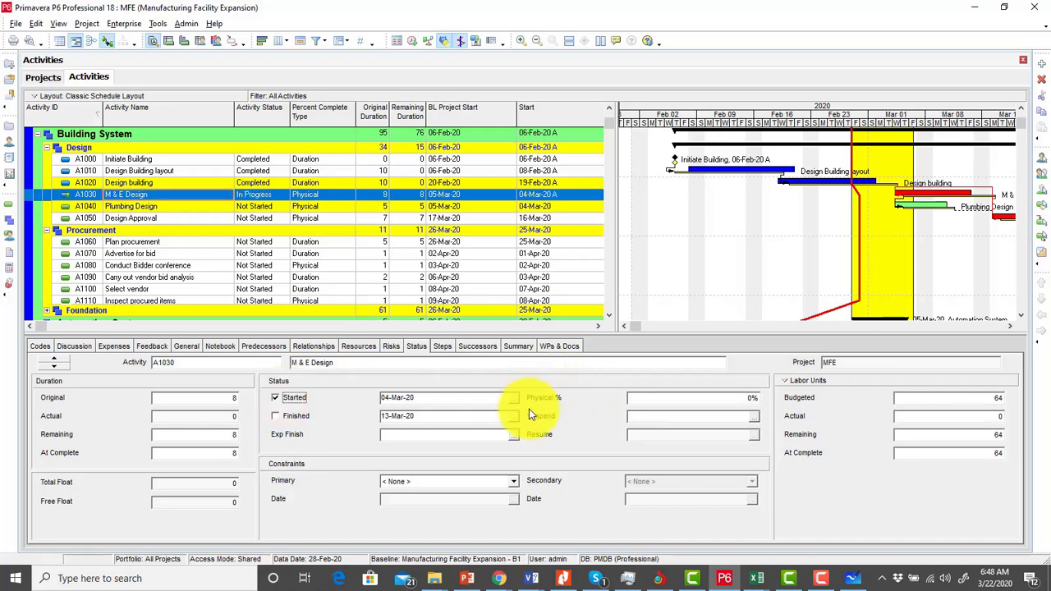
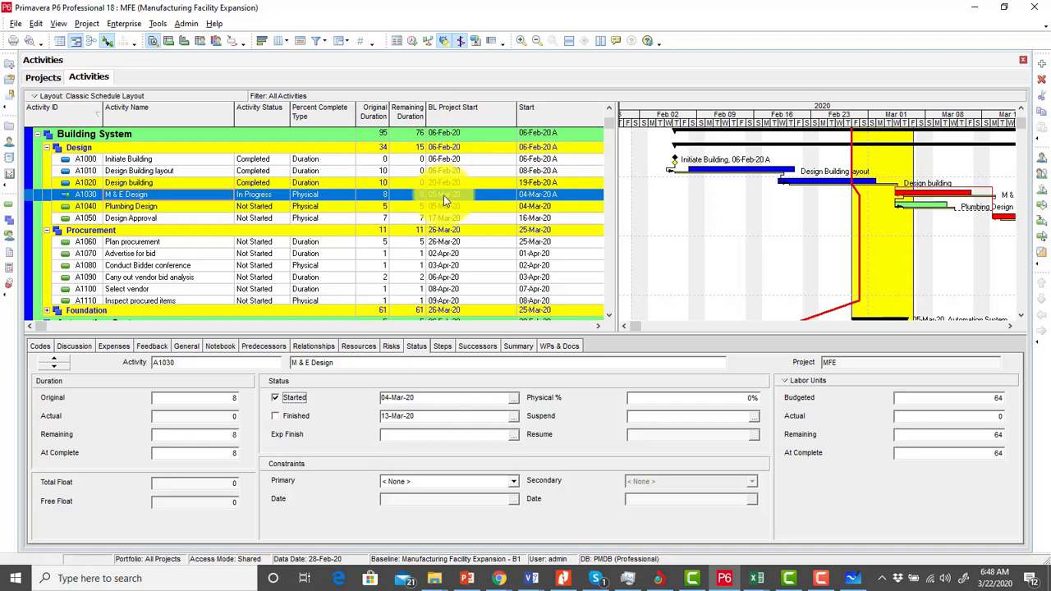
pyautogui.click(513, 398)
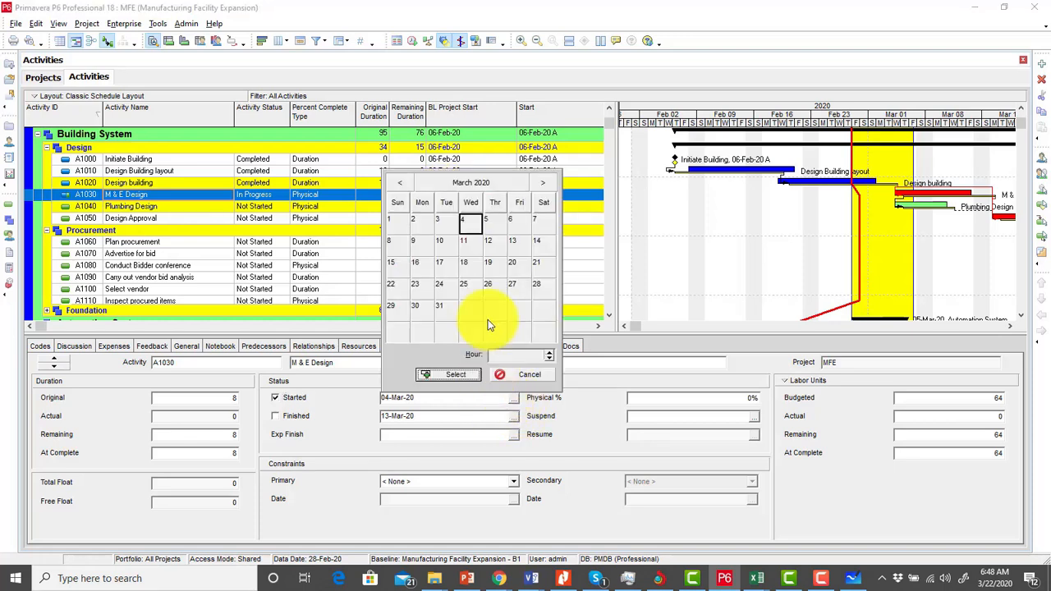
pyautogui.click(494, 231)
pyautogui.click(444, 377)
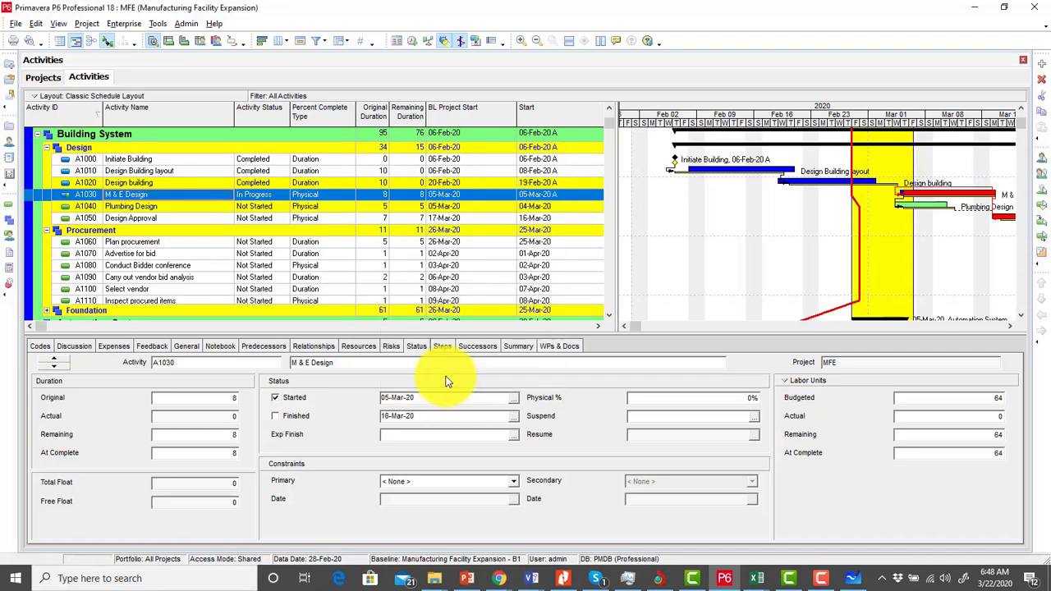
# Step: Set the M & E Design activity's Physical % to 50% and its remaining duration to 7
pyautogui.click(727, 398)
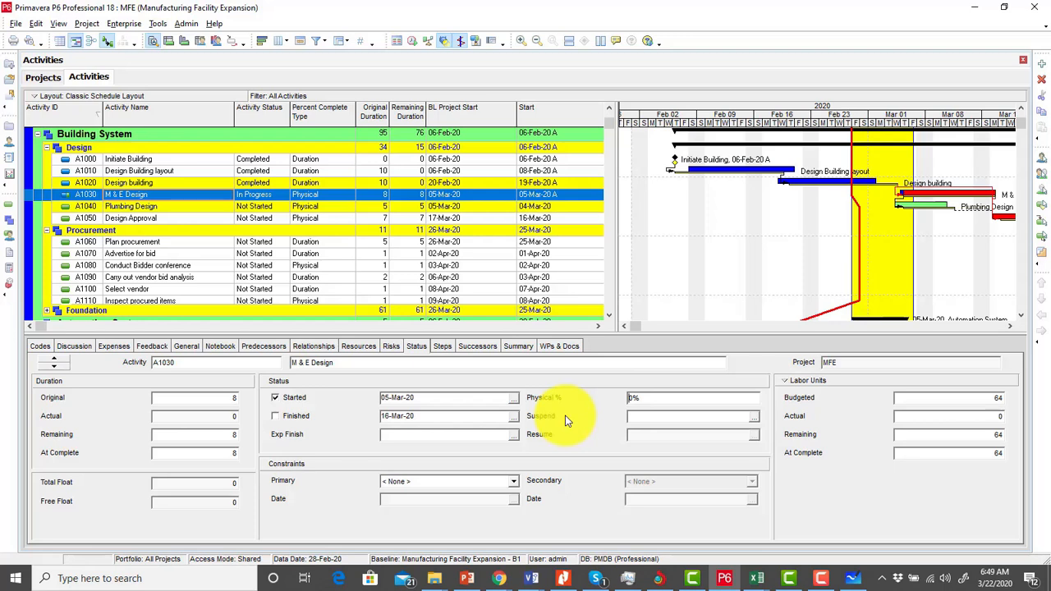
pyautogui.write('50')
pyautogui.press('BackSpace')
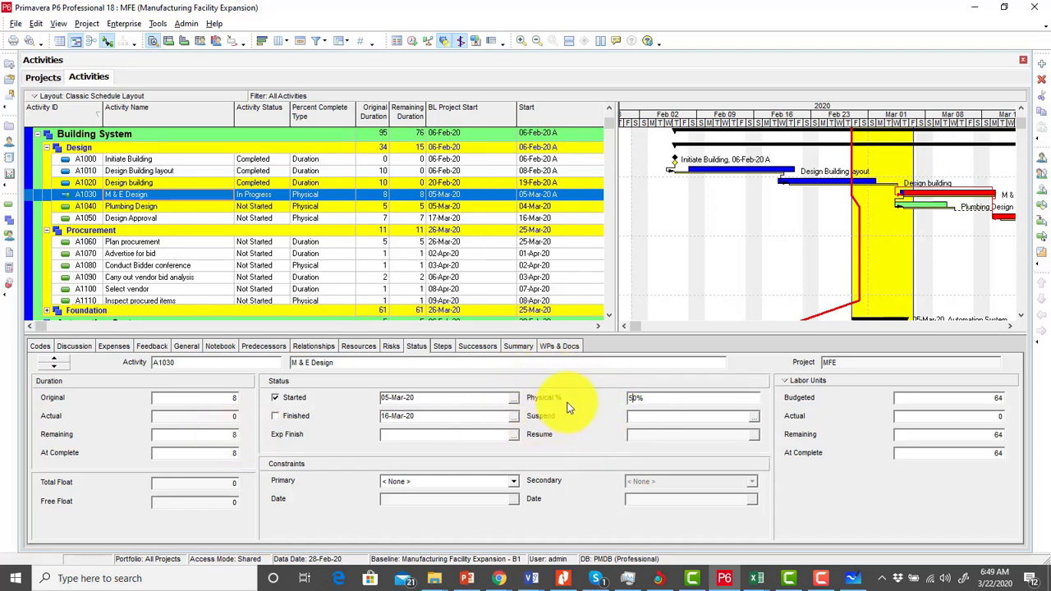
pyautogui.click(211, 435)
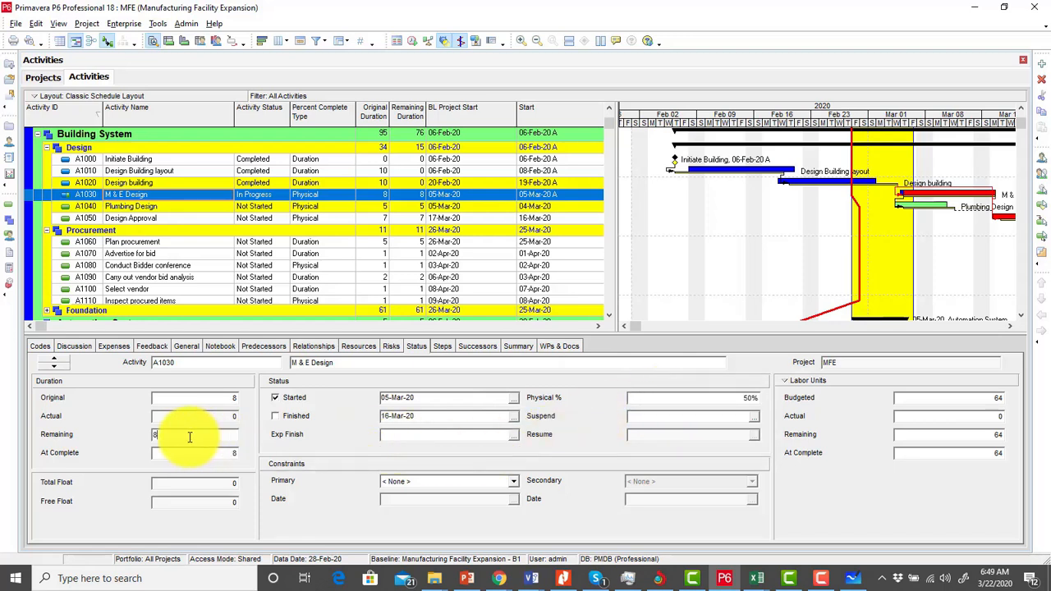
pyautogui.moveTo(190, 437); pyautogui.dragTo(157, 432)
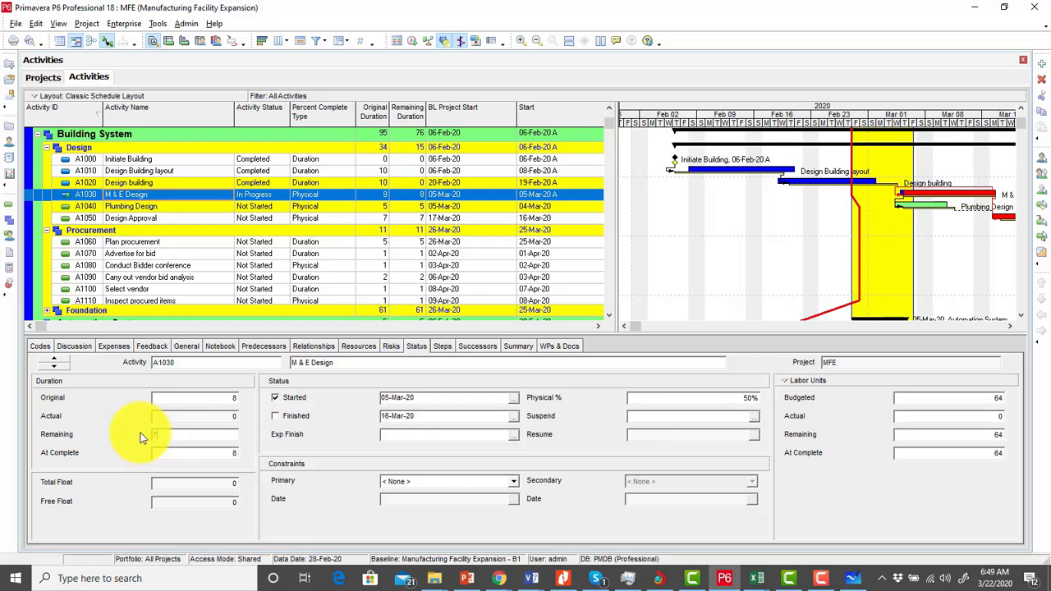
pyautogui.write('7')
pyautogui.press('Return')
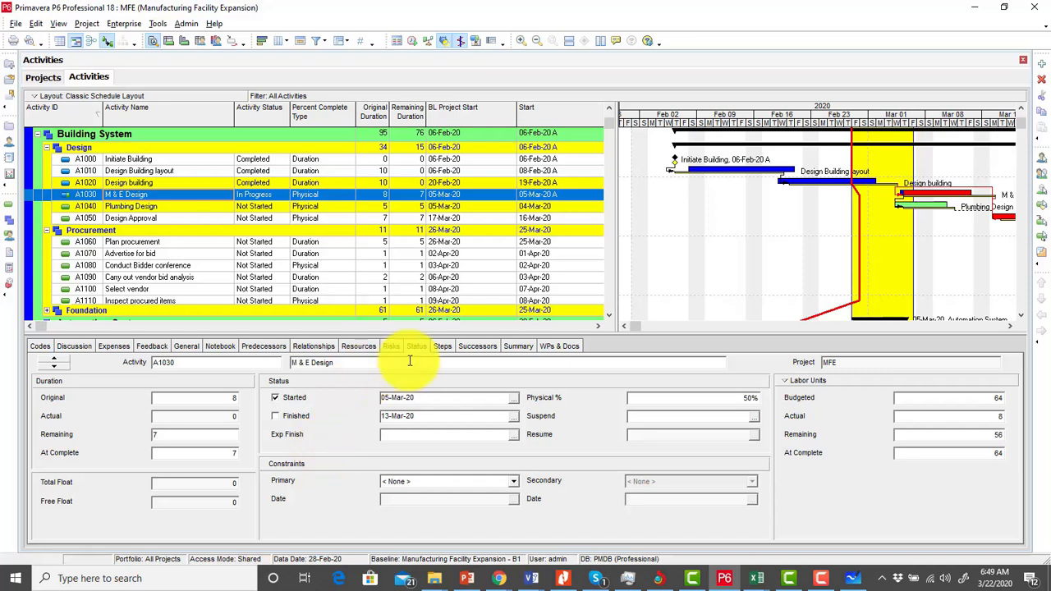
# Step: Set the Architect resource's actual cost on the M & E Design activity to N3,000.00
pyautogui.click(357, 346)
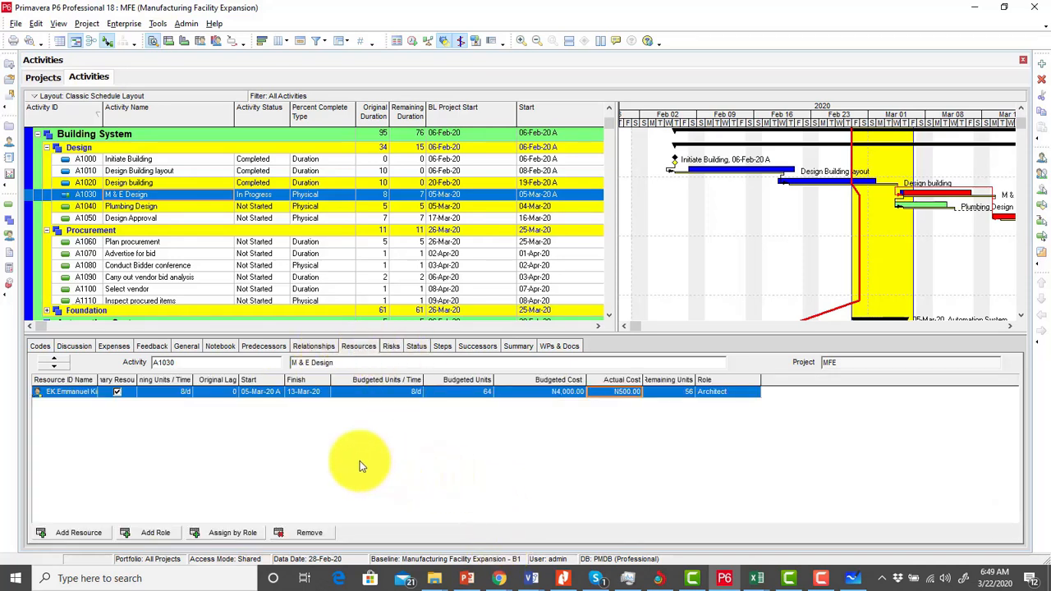
pyautogui.click(634, 392)
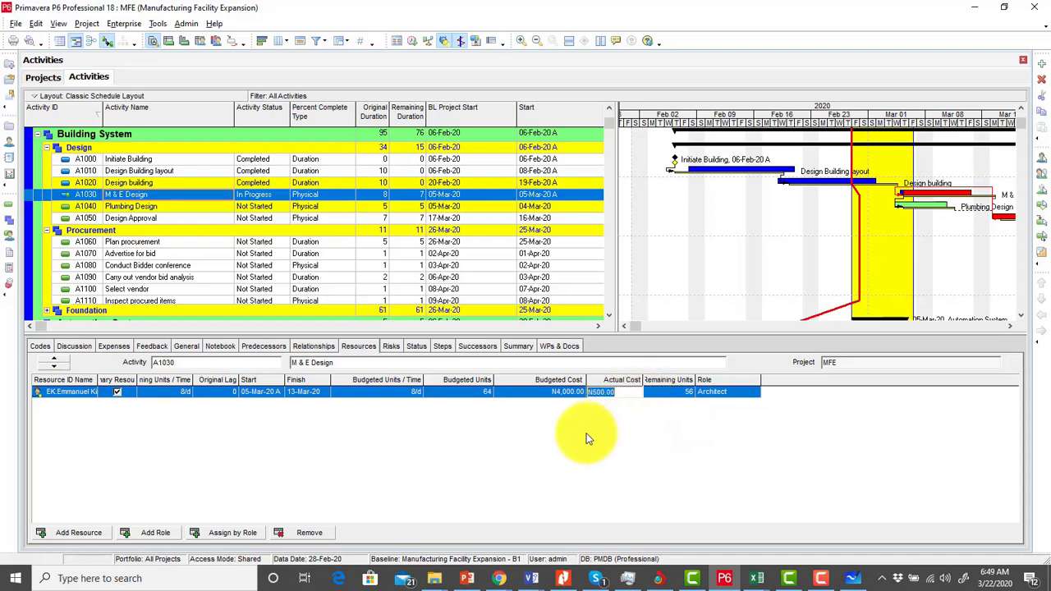
pyautogui.write('3000')
pyautogui.press('Return')
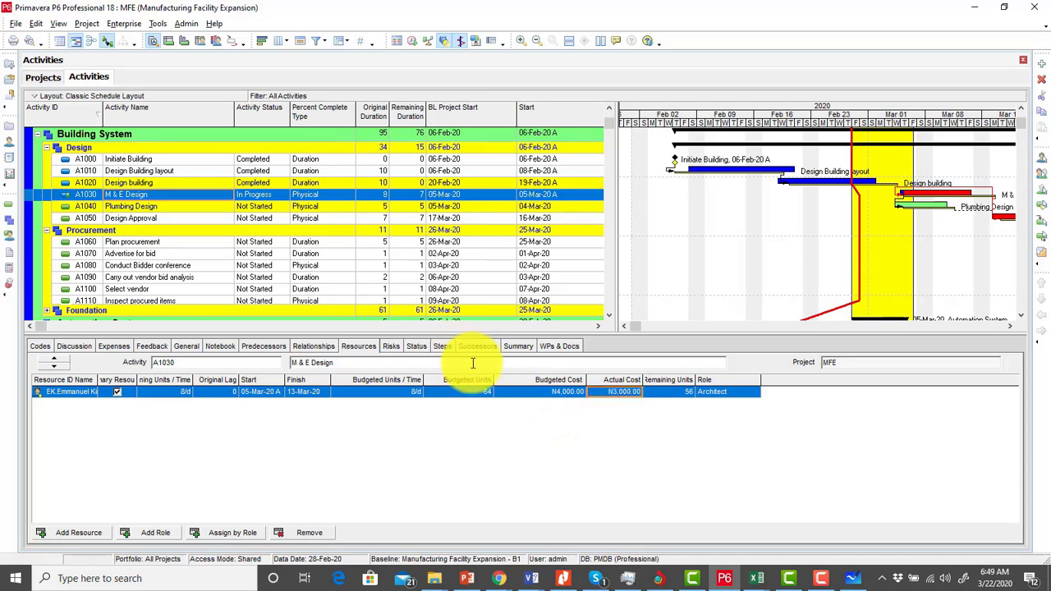
# Step: Mark the Plumbing Design activity as started on 06-Mar-20
pyautogui.click(174, 208)
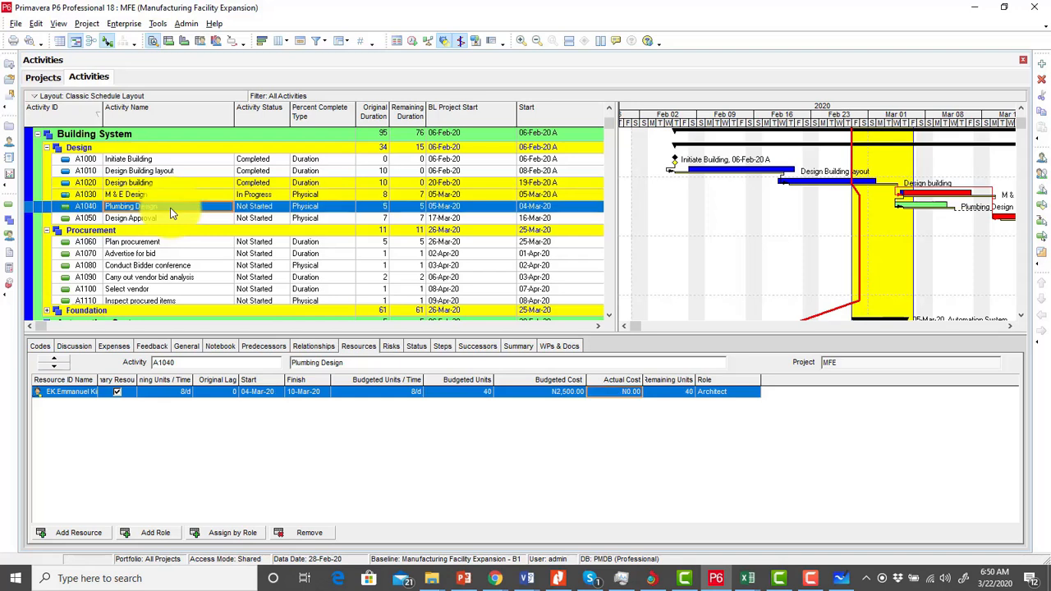
pyautogui.click(417, 345)
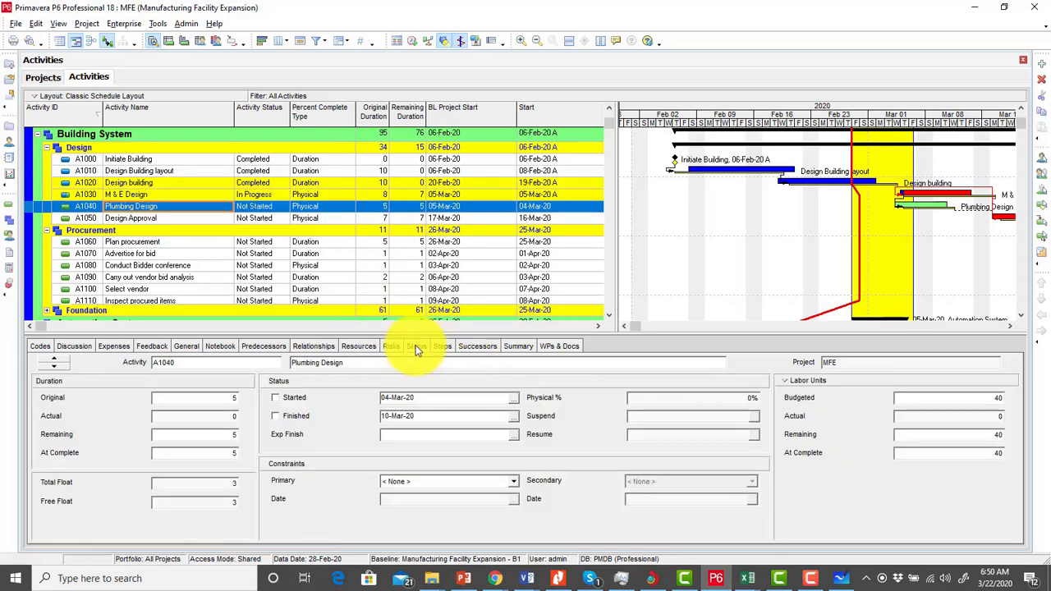
pyautogui.click(276, 398)
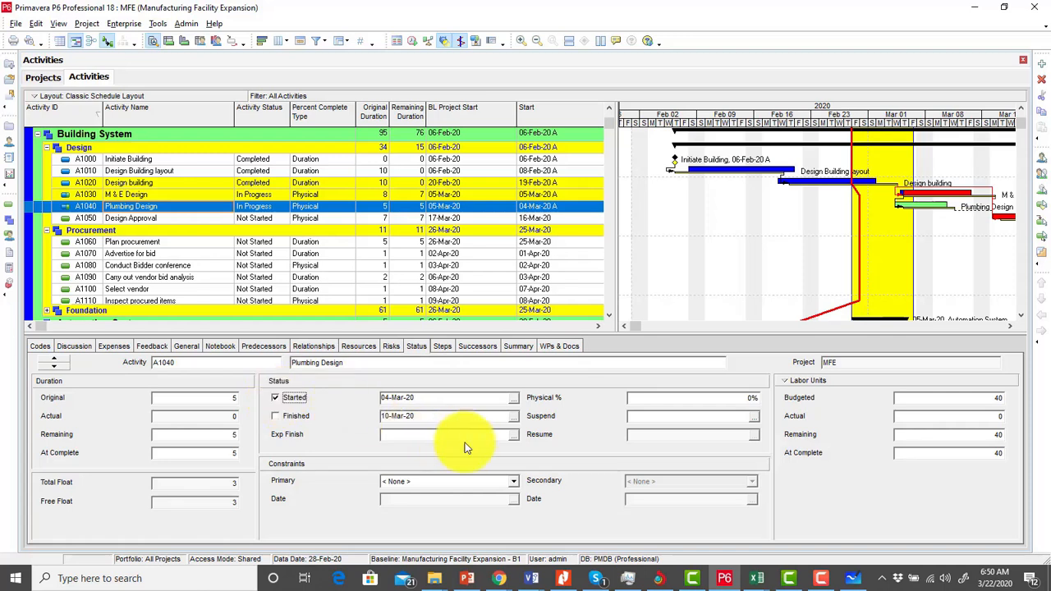
pyautogui.click(515, 401)
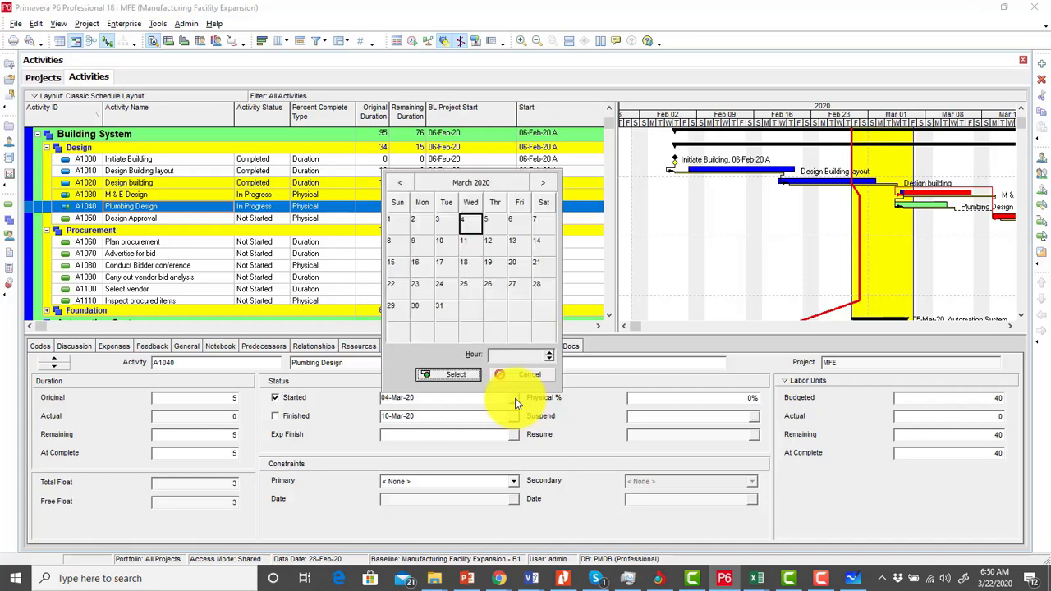
pyautogui.click(521, 225)
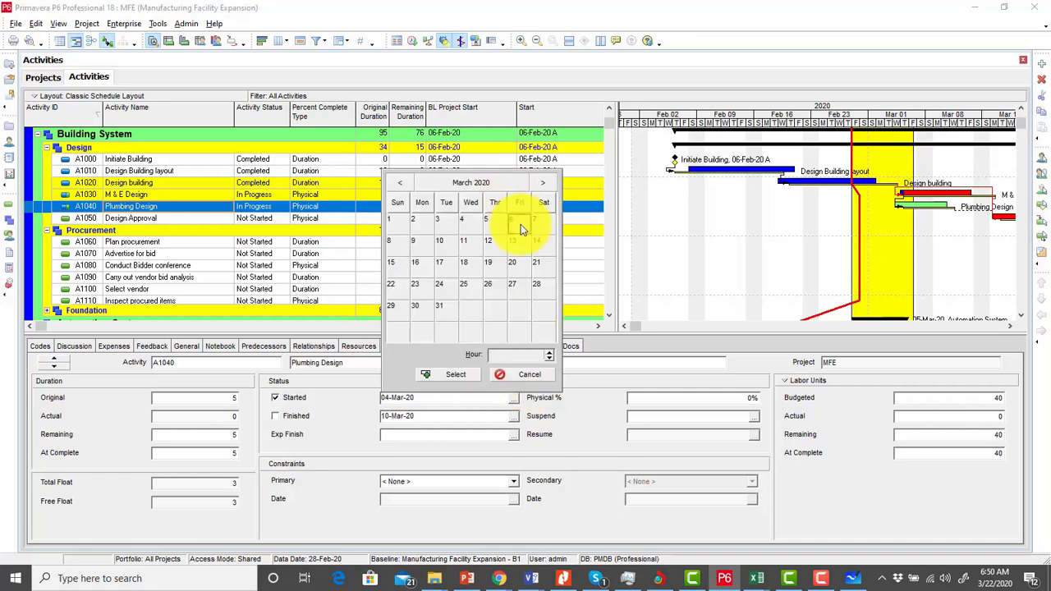
pyautogui.click(455, 375)
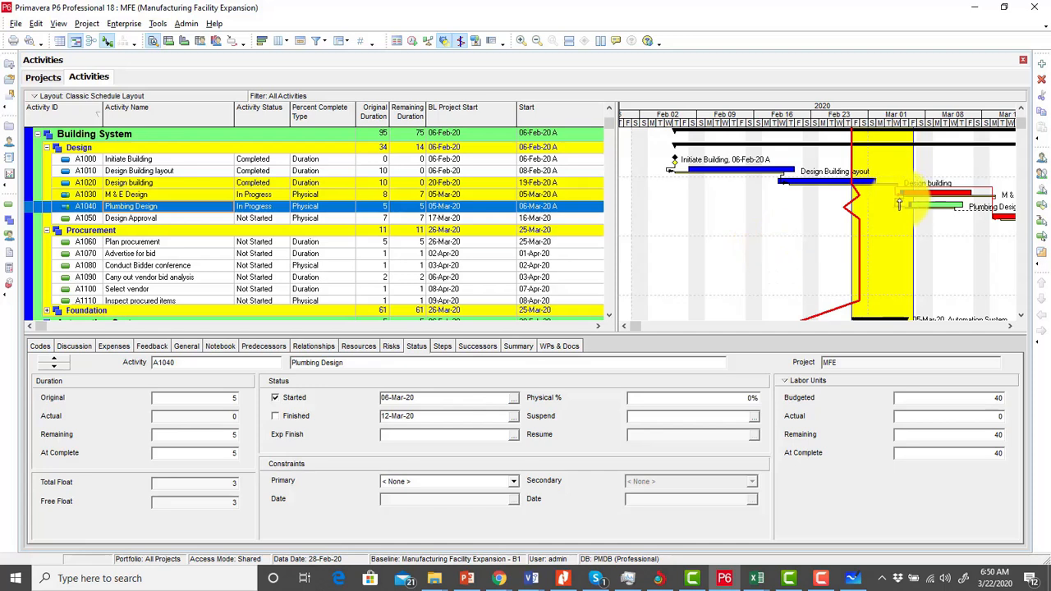
# Step: Set the Plumbing Design activity's Physical % to 10% and its expected finish to 16-Mar-20
pyautogui.click(660, 399)
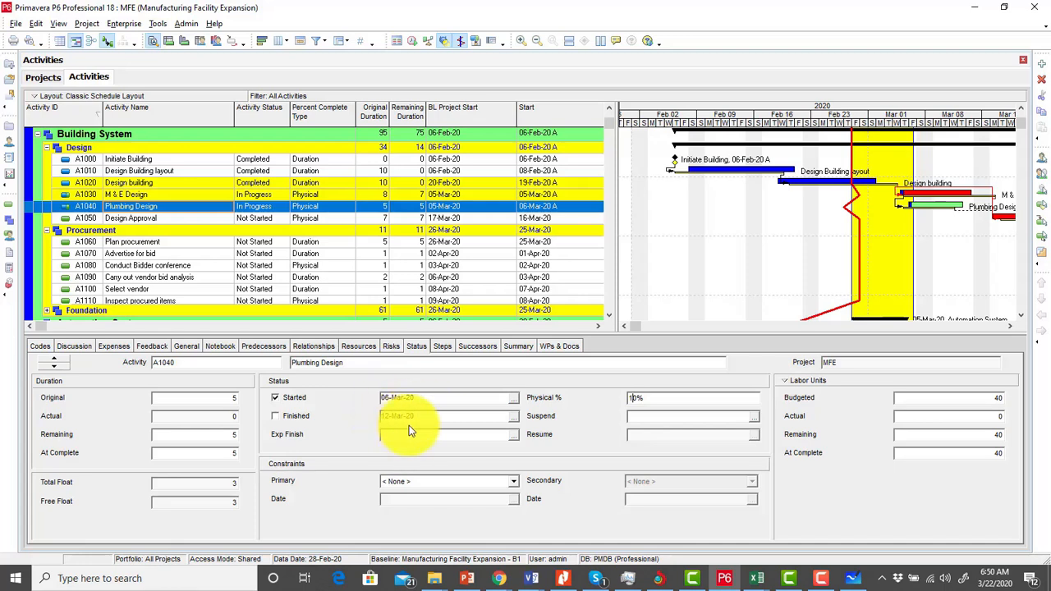
pyautogui.click(597, 327)
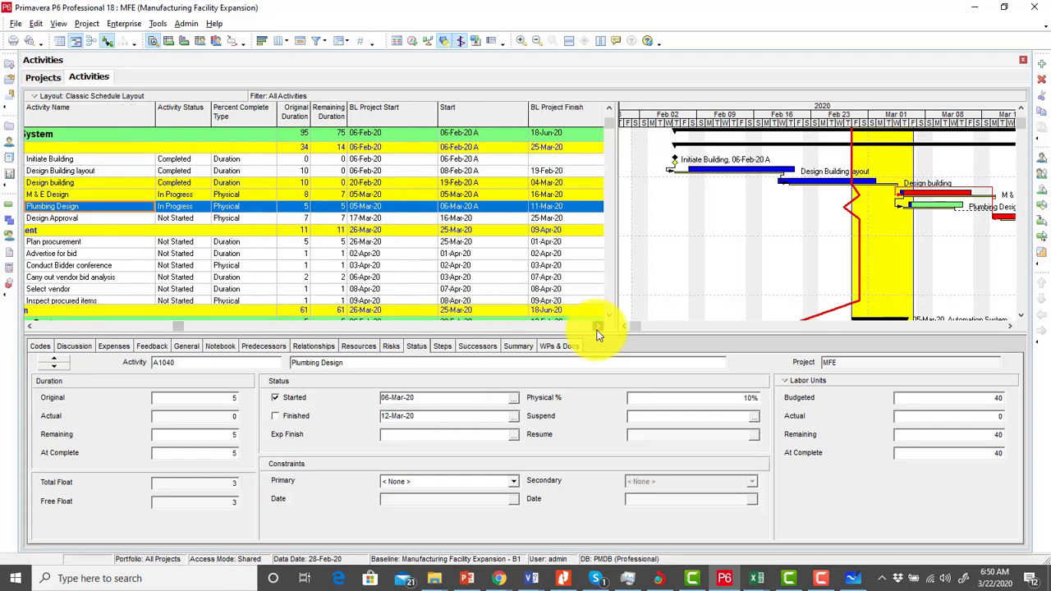
pyautogui.click(597, 326)
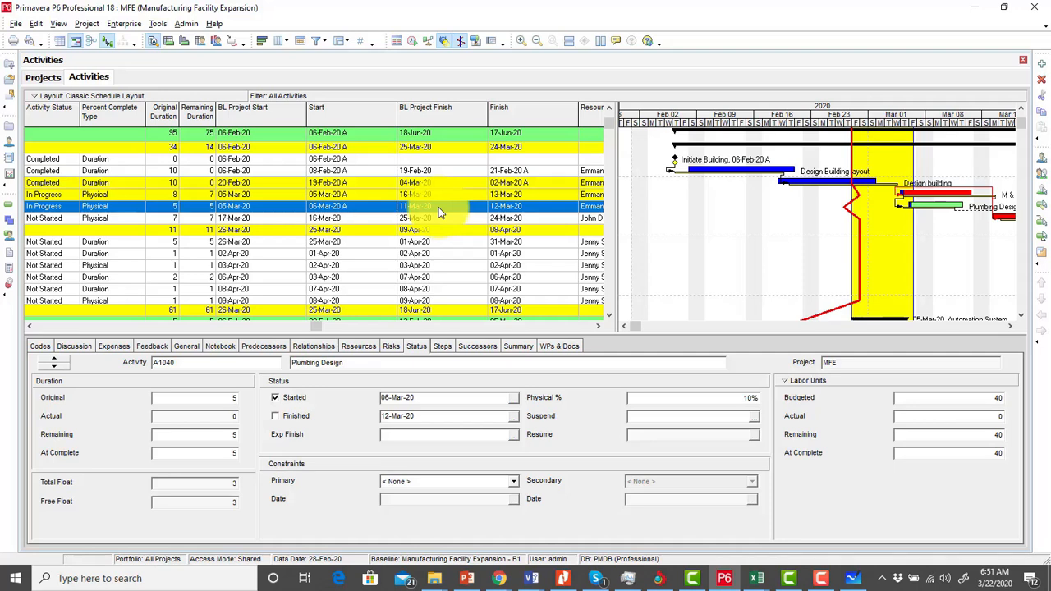
pyautogui.click(513, 435)
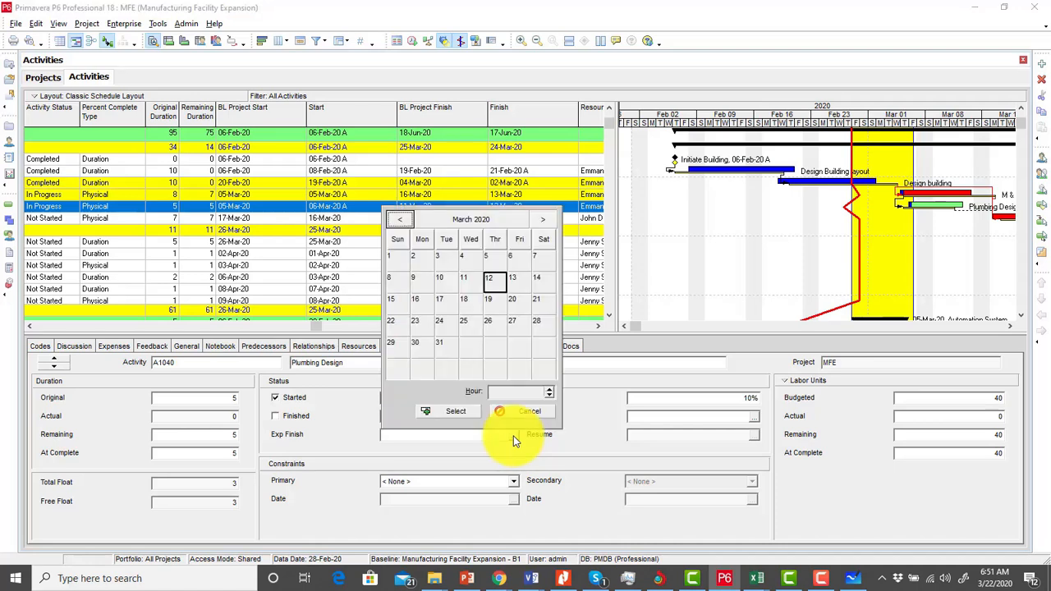
pyautogui.click(416, 301)
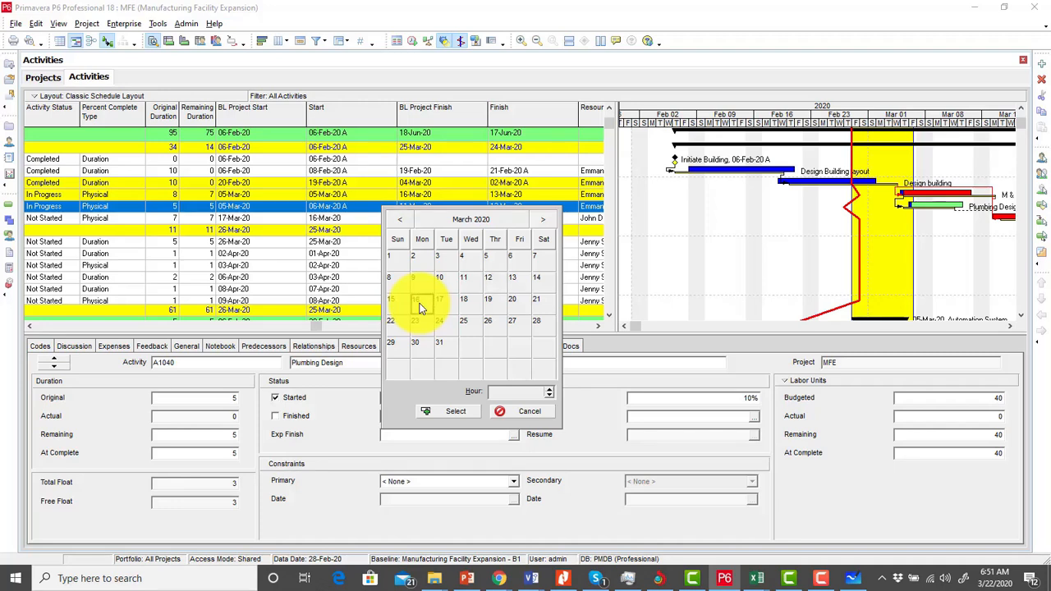
pyautogui.click(450, 412)
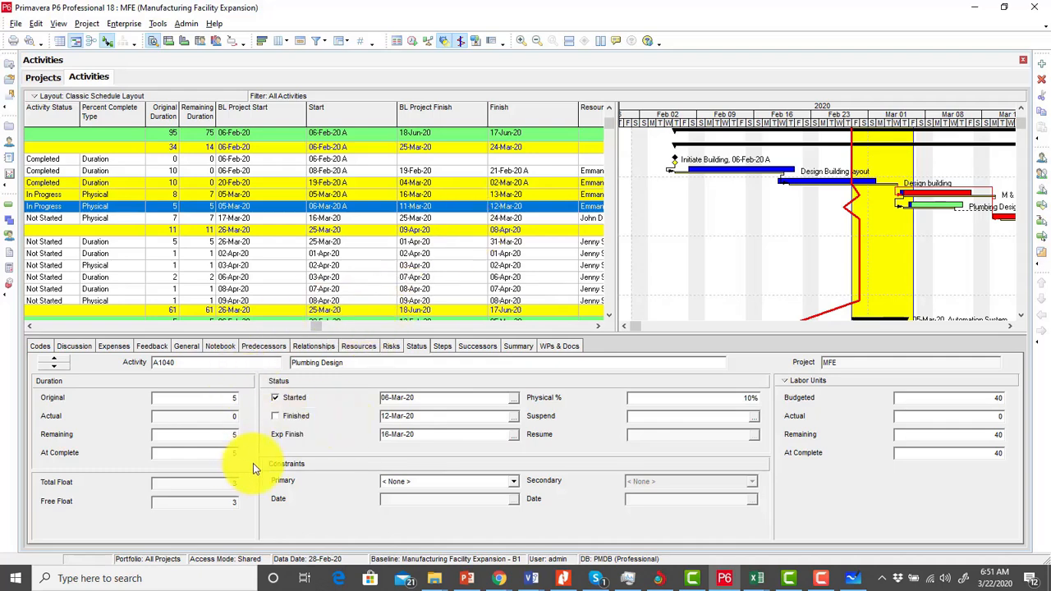
# Step: Reschedule the project with the current data date set to 06-Mar-20
pyautogui.click(411, 42)
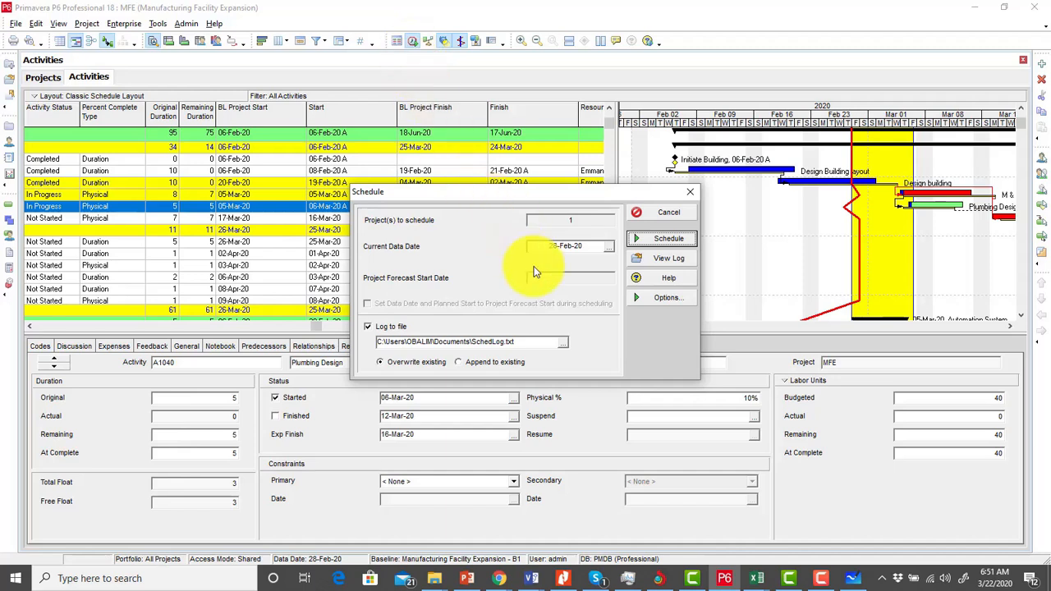
pyautogui.click(609, 246)
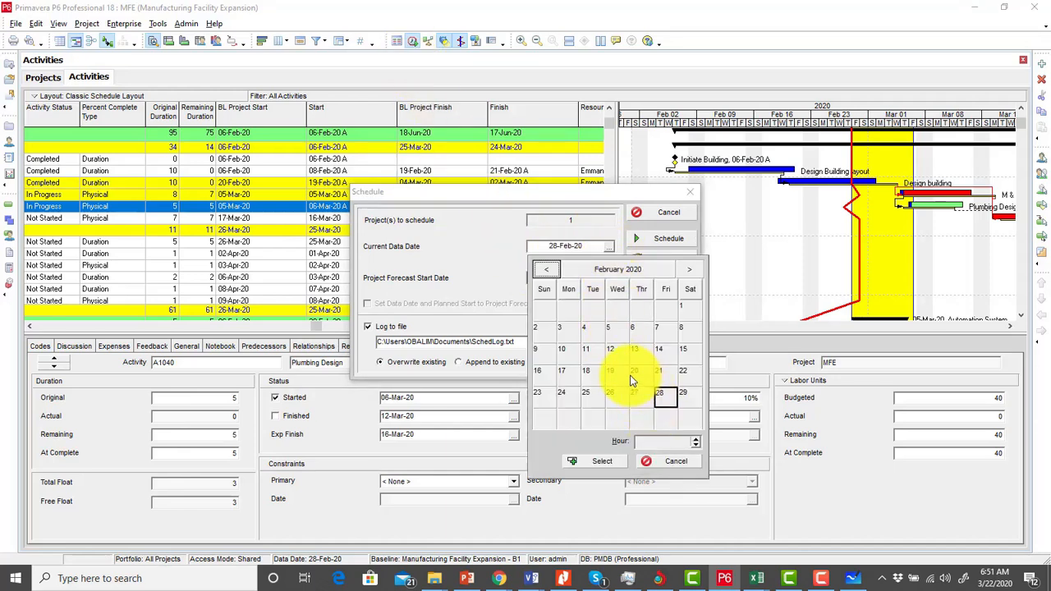
pyautogui.click(687, 270)
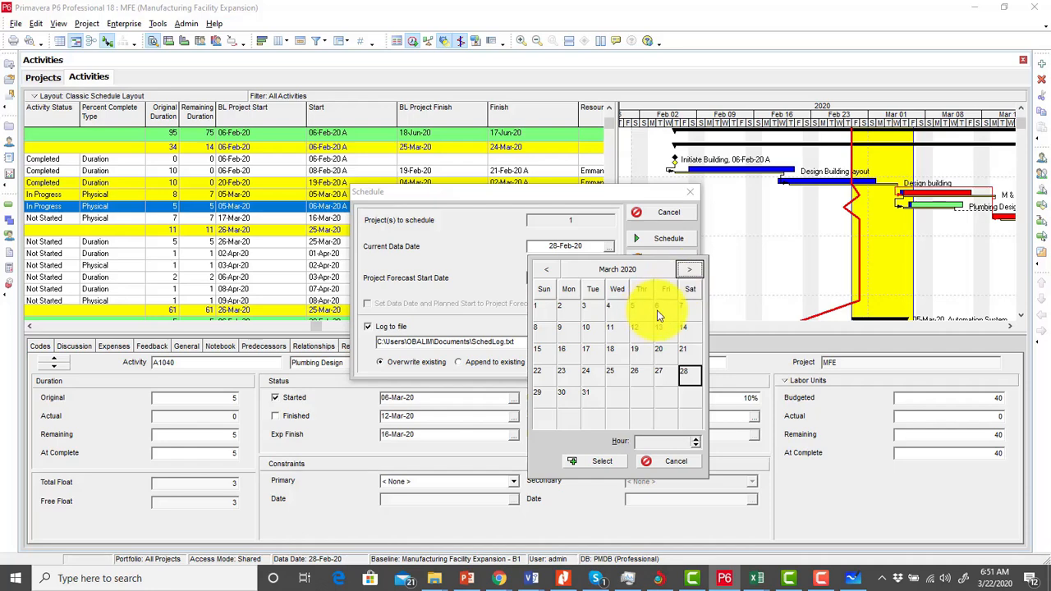
pyautogui.click(657, 309)
pyautogui.click(585, 461)
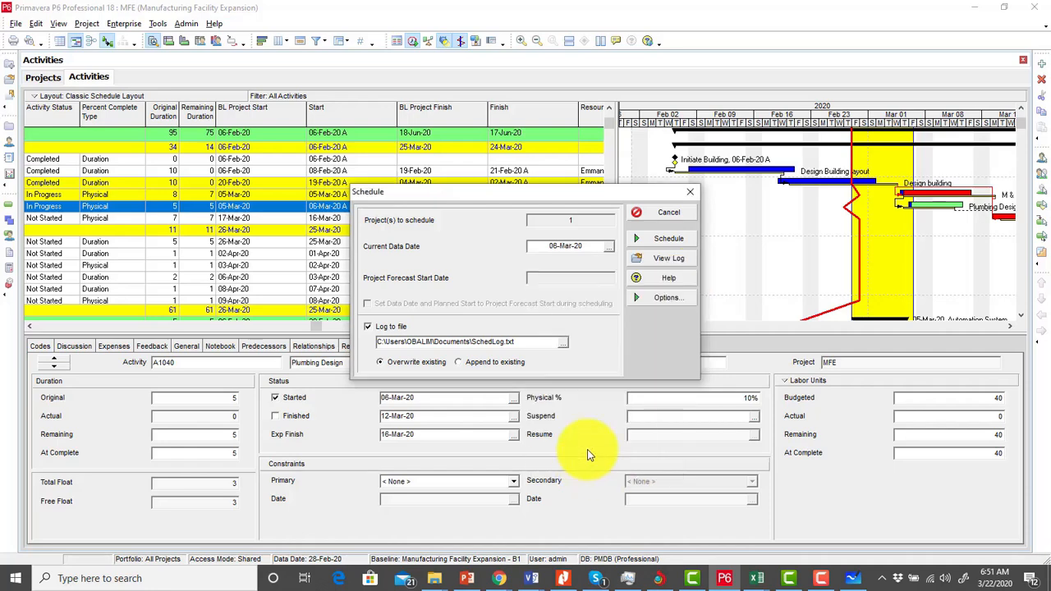
pyautogui.click(670, 239)
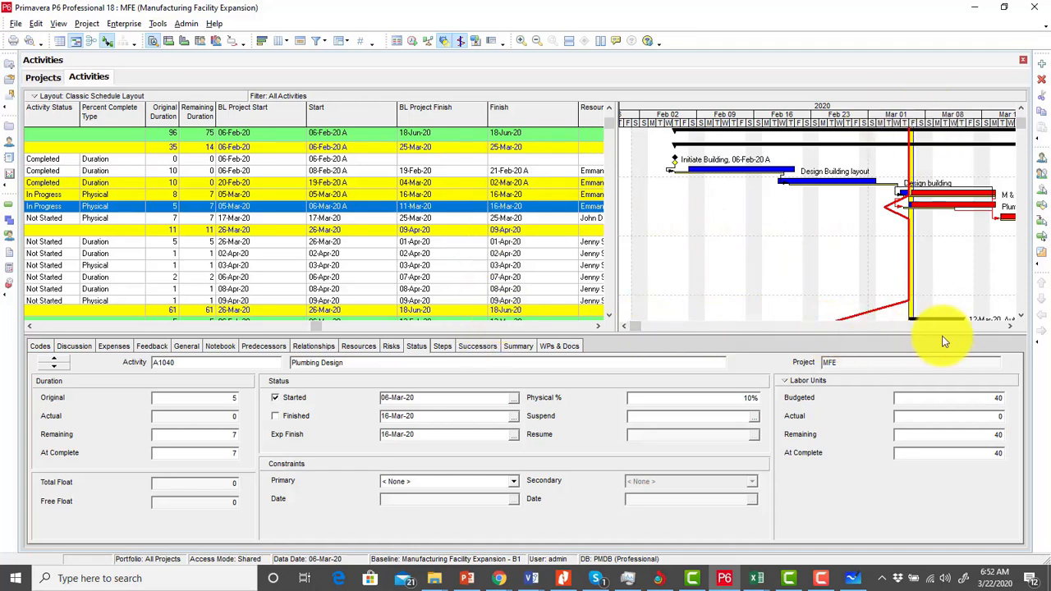
# Step: Extend the Gantt chart's progress spotlight to 13-Mar-20 and check the status of the highlighted M & E Design and Plumbing Design activities
pyautogui.click(1014, 327)
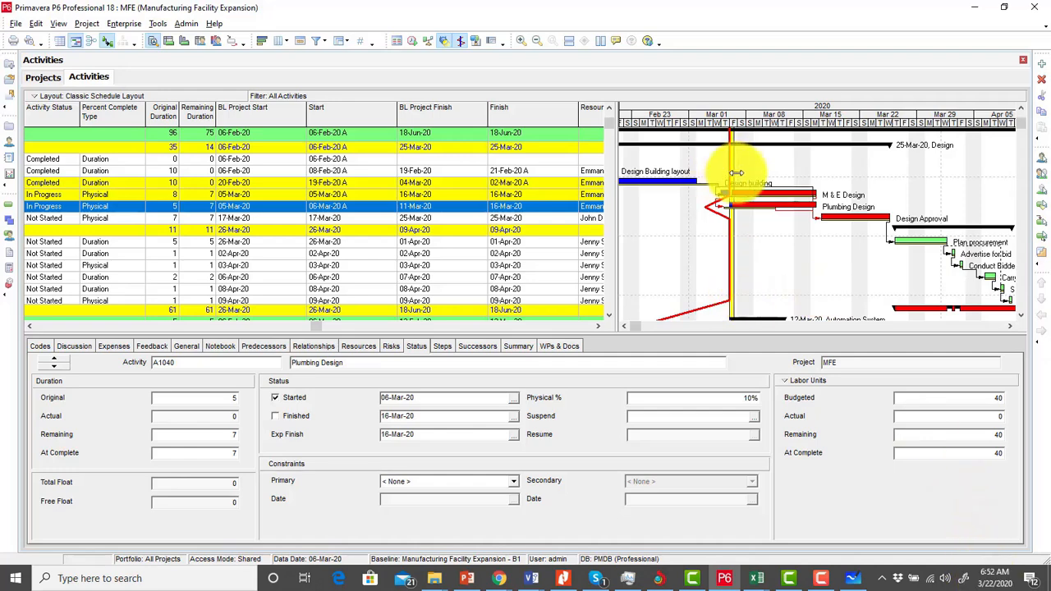
pyautogui.moveTo(734, 172); pyautogui.dragTo(792, 183)
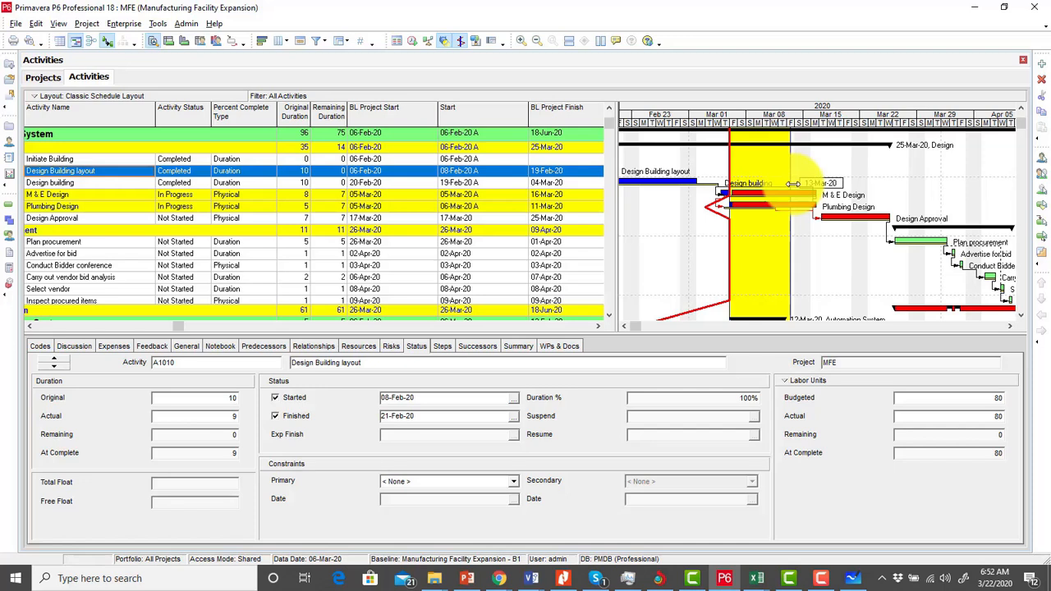
pyautogui.moveTo(793, 183); pyautogui.dragTo(793, 183)
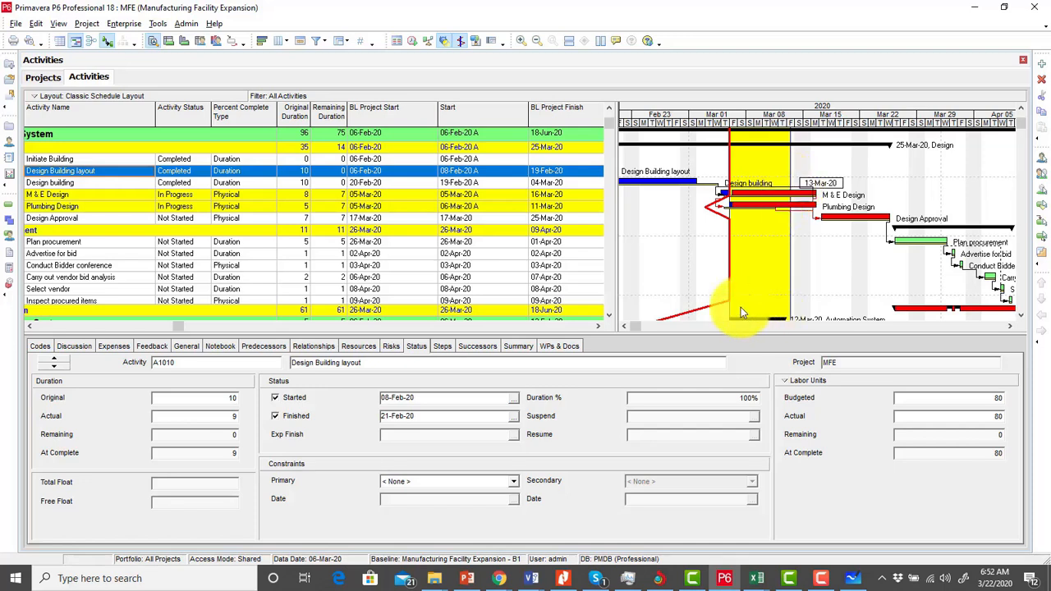
pyautogui.click(235, 197)
pyautogui.click(235, 205)
pyautogui.click(240, 196)
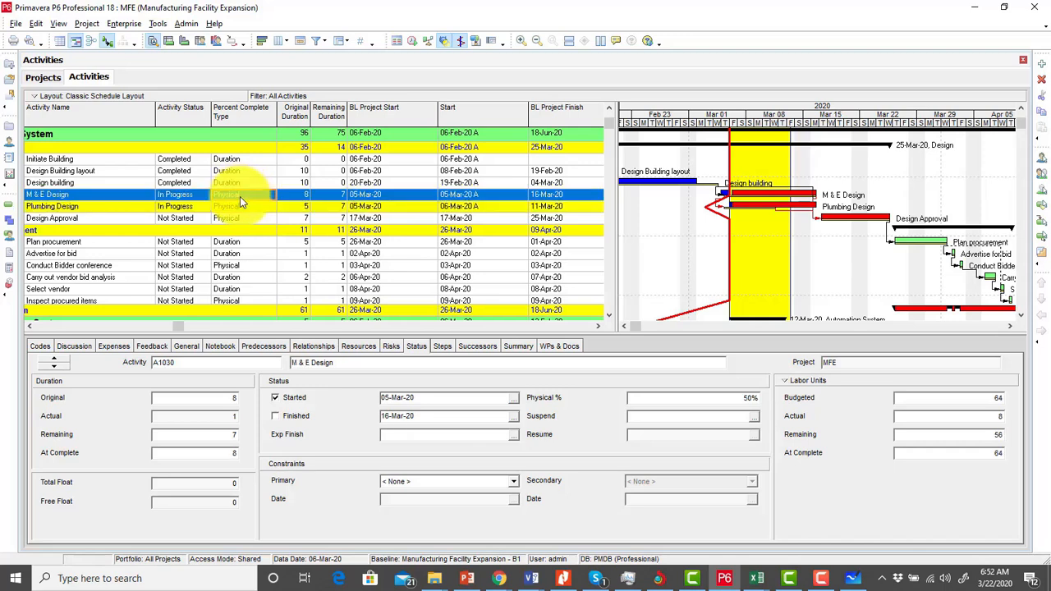
pyautogui.click(239, 206)
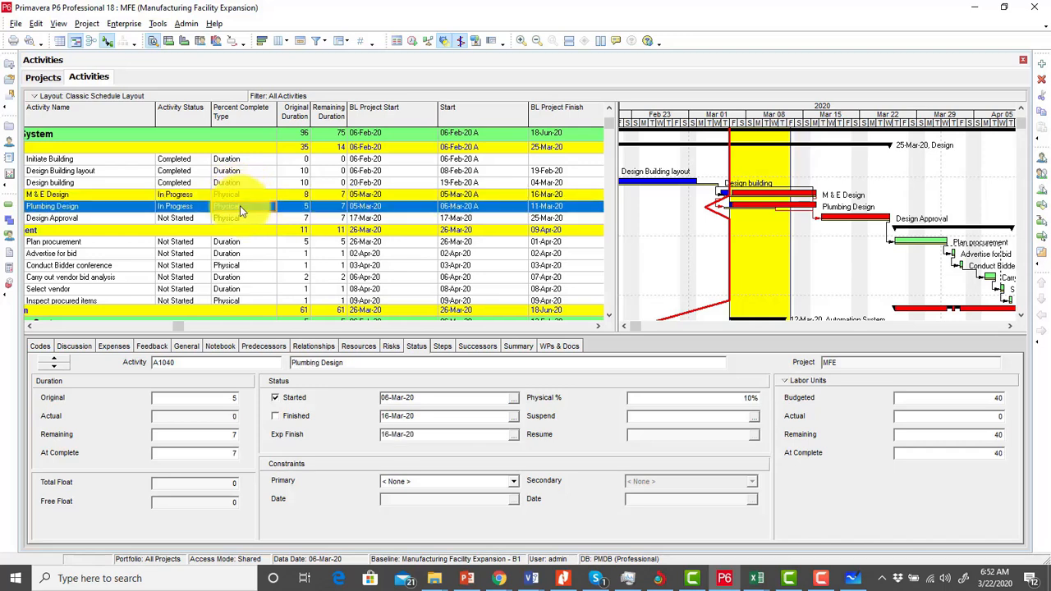
# Step: Set the M & E Design activity's Physical % to 90% and its remaining duration to 1
pyautogui.click(26, 324)
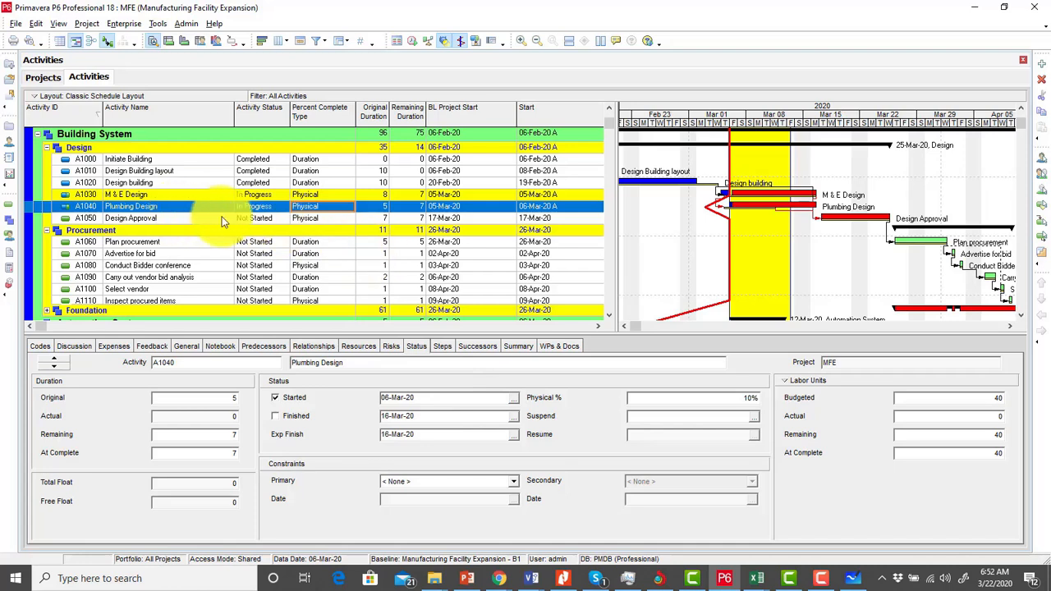
pyautogui.click(264, 198)
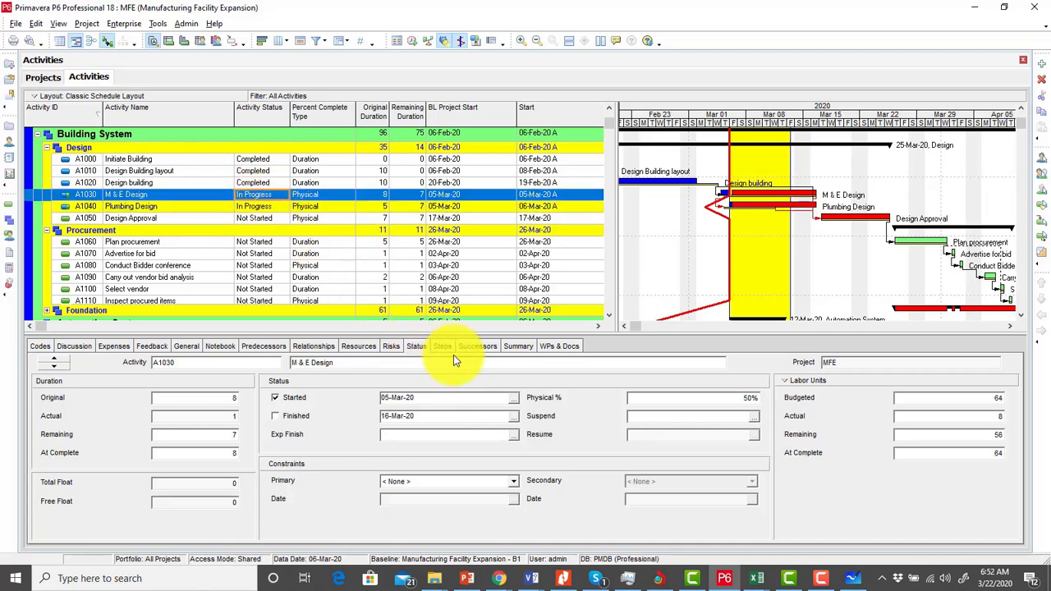
pyautogui.click(708, 398)
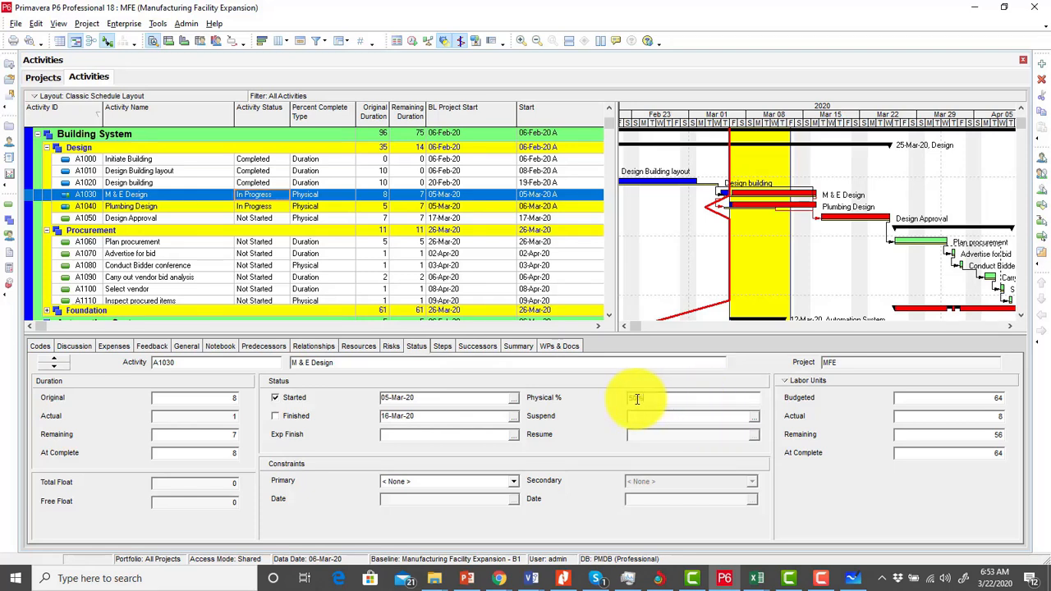
pyautogui.press('BackSpace')
pyautogui.press('BackSpace')
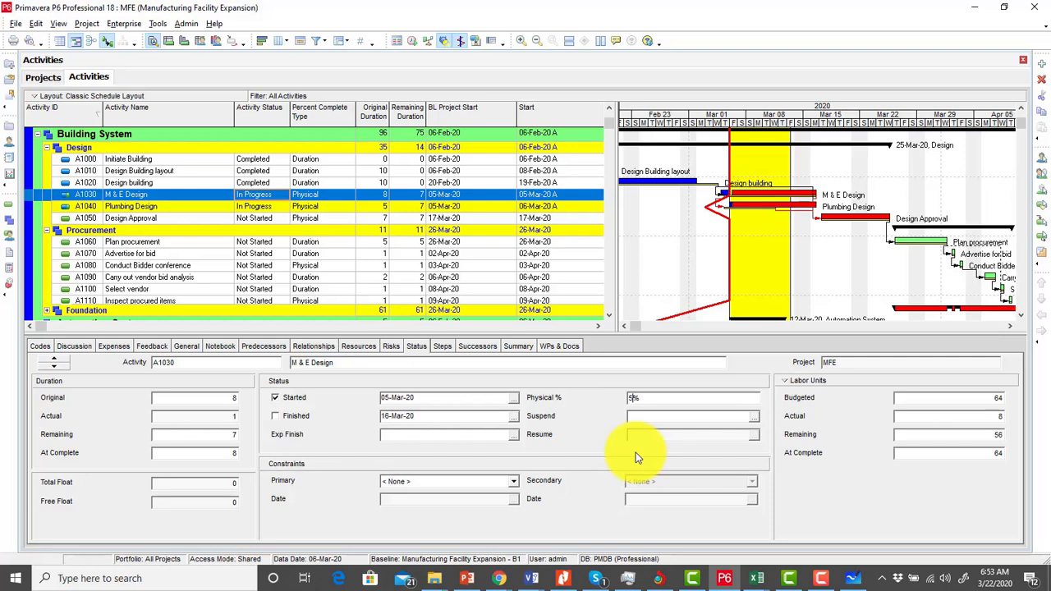
pyautogui.write('90')
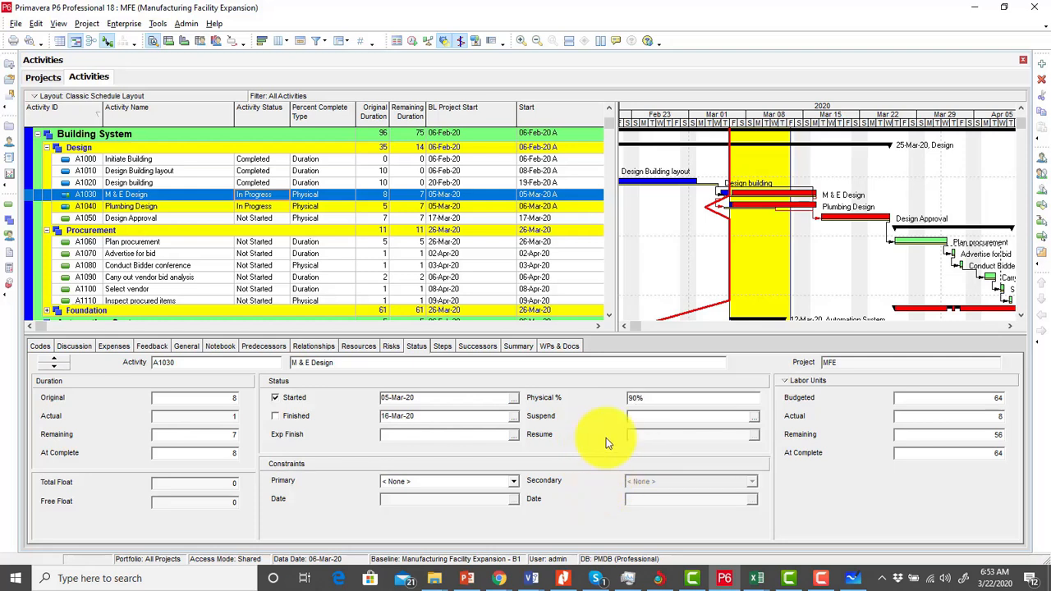
pyautogui.click(184, 433)
pyautogui.moveTo(236, 440); pyautogui.dragTo(128, 438)
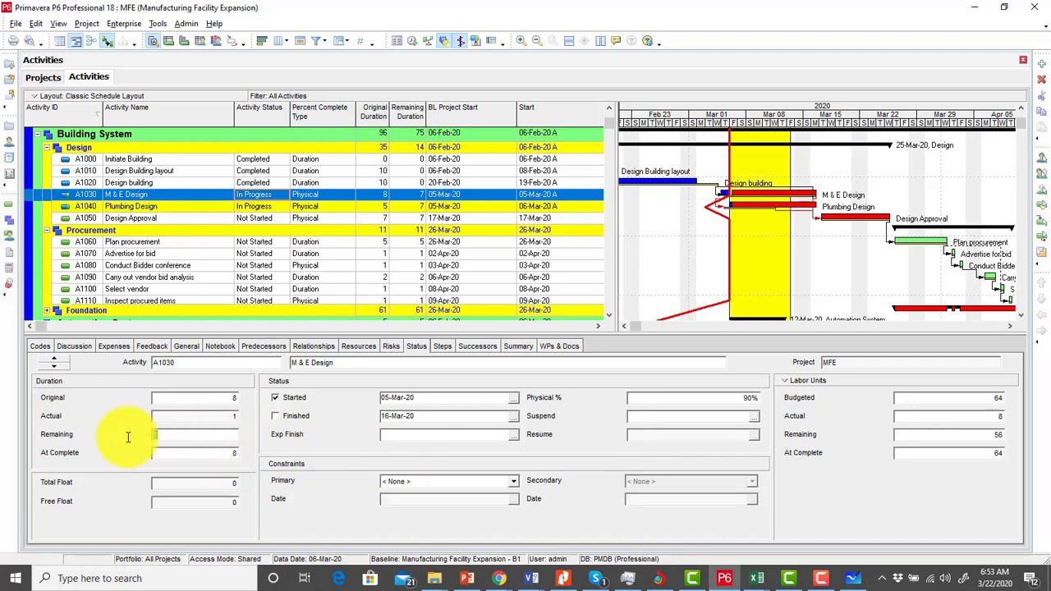
pyautogui.write('1')
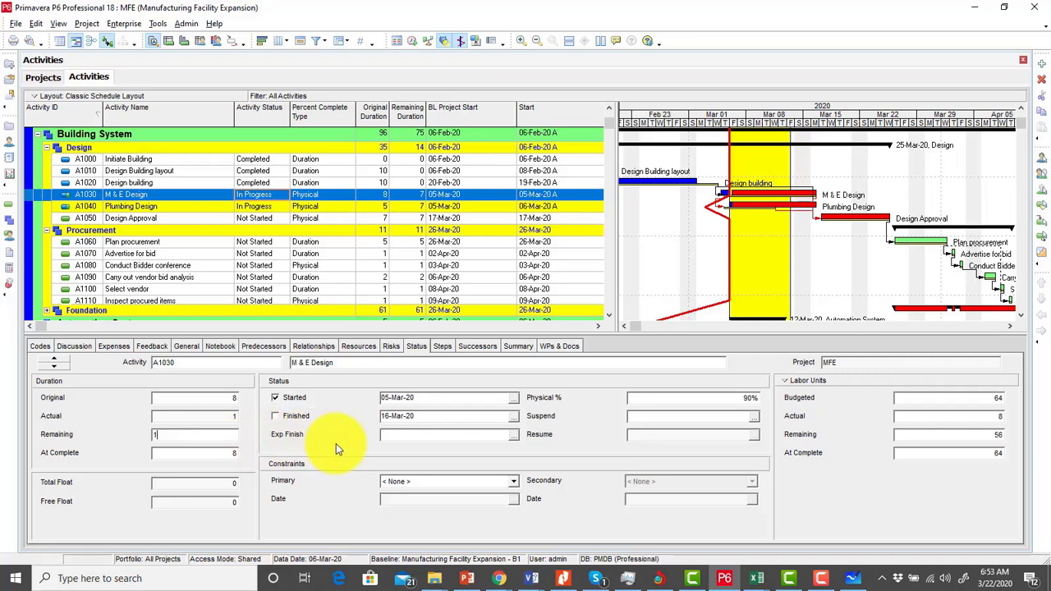
# Step: Set the Architect resource's actual cost on the M & E Design activity to N5,000.00
pyautogui.click(359, 345)
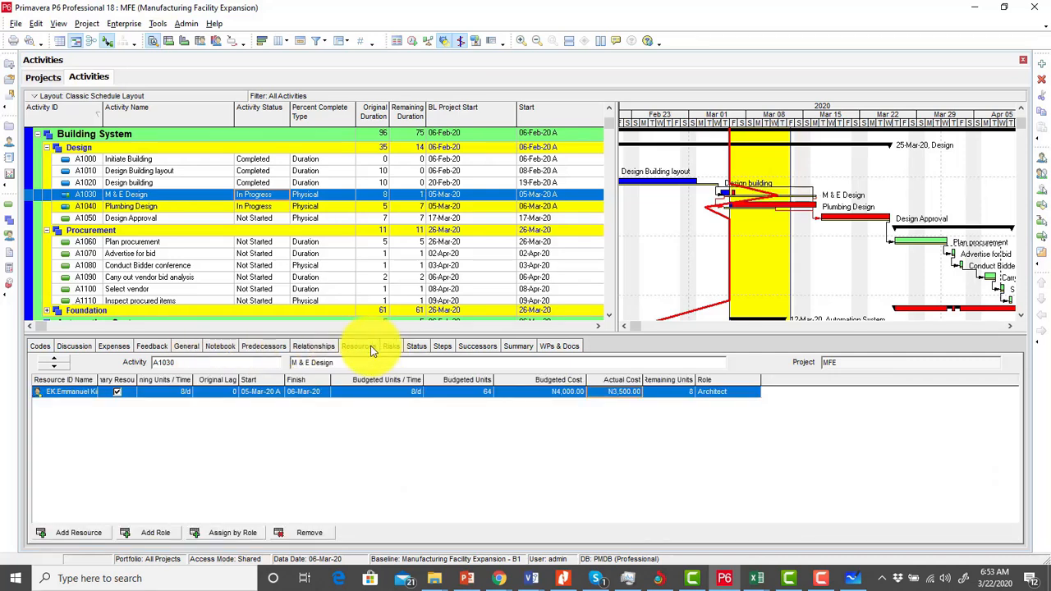
pyautogui.click(621, 391)
pyautogui.write('5')
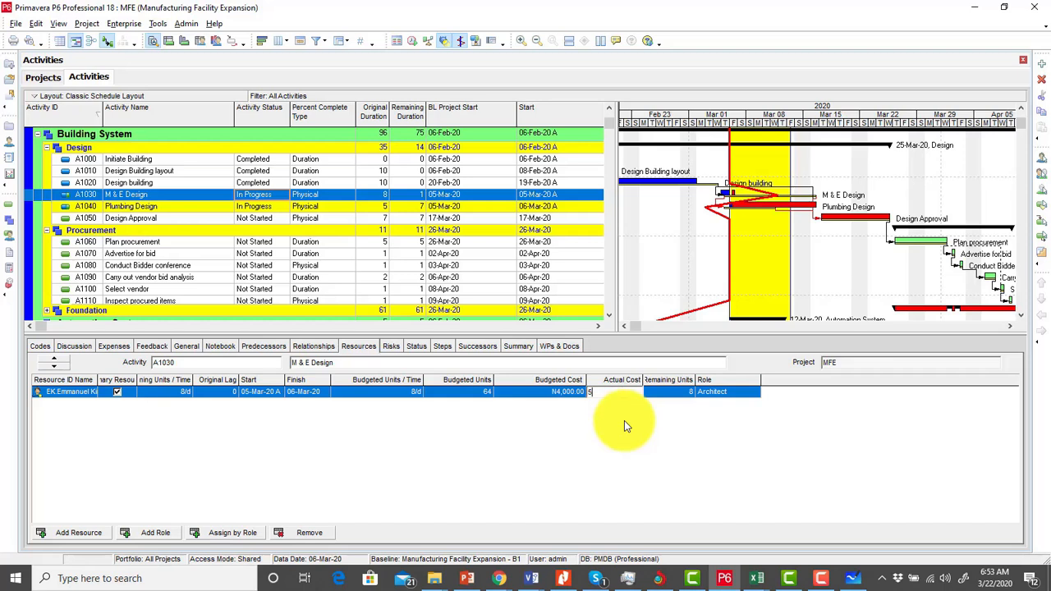
pyautogui.write(',000')
pyautogui.press('Return')
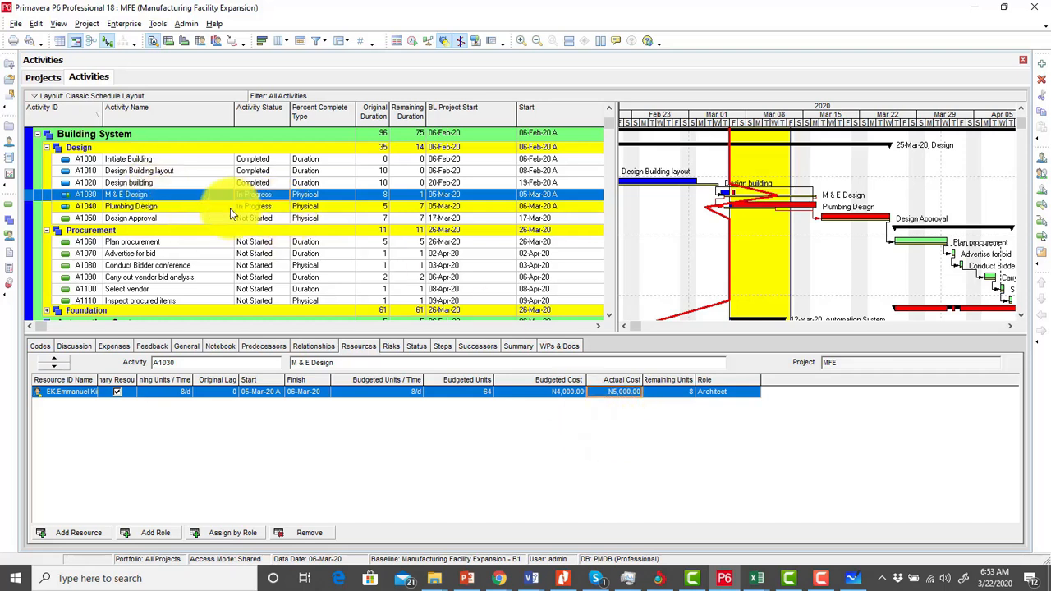
# Step: Set the Plumbing Design activity's Physical % to 50% and its remaining duration to 4
pyautogui.click(162, 208)
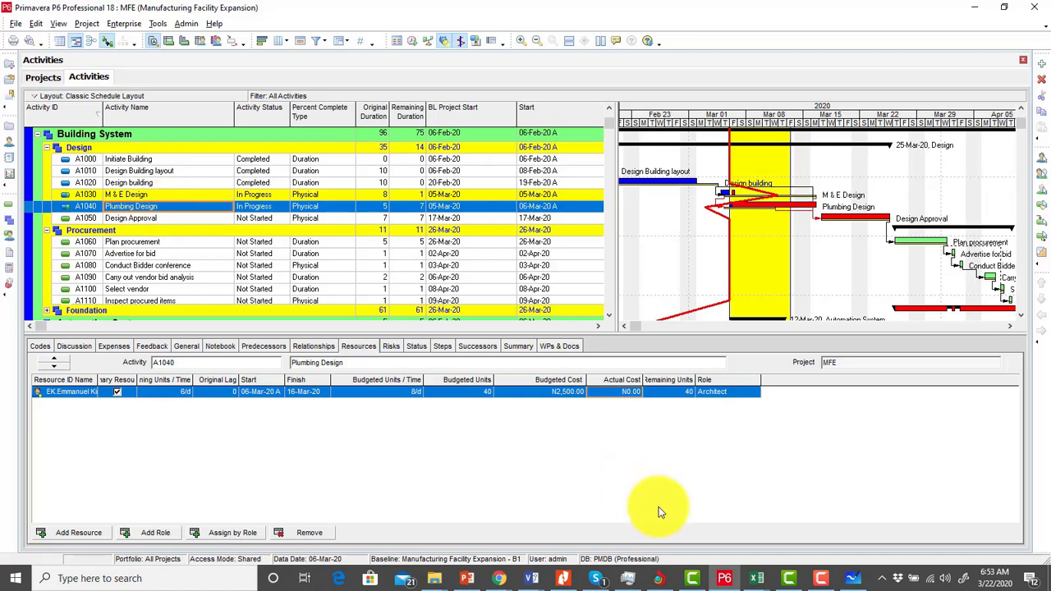
pyautogui.click(417, 345)
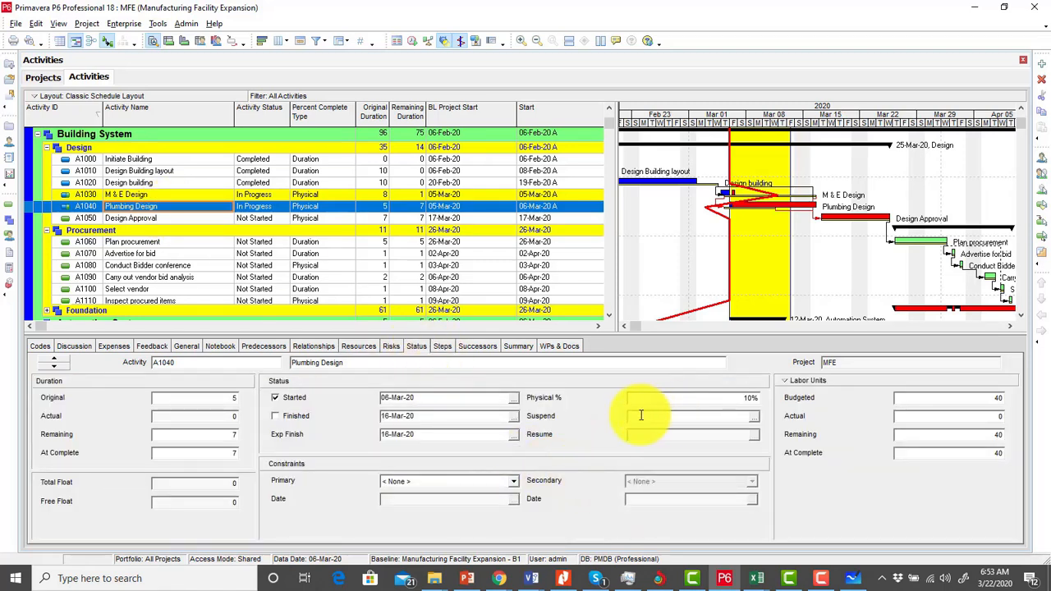
pyautogui.click(711, 398)
pyautogui.press('BackSpace')
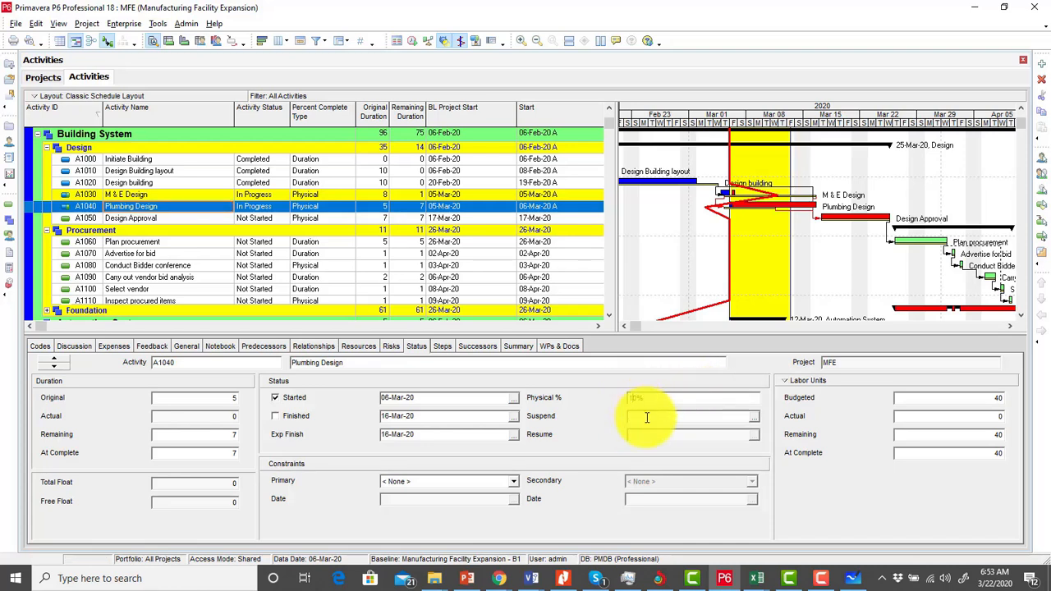
pyautogui.write('50')
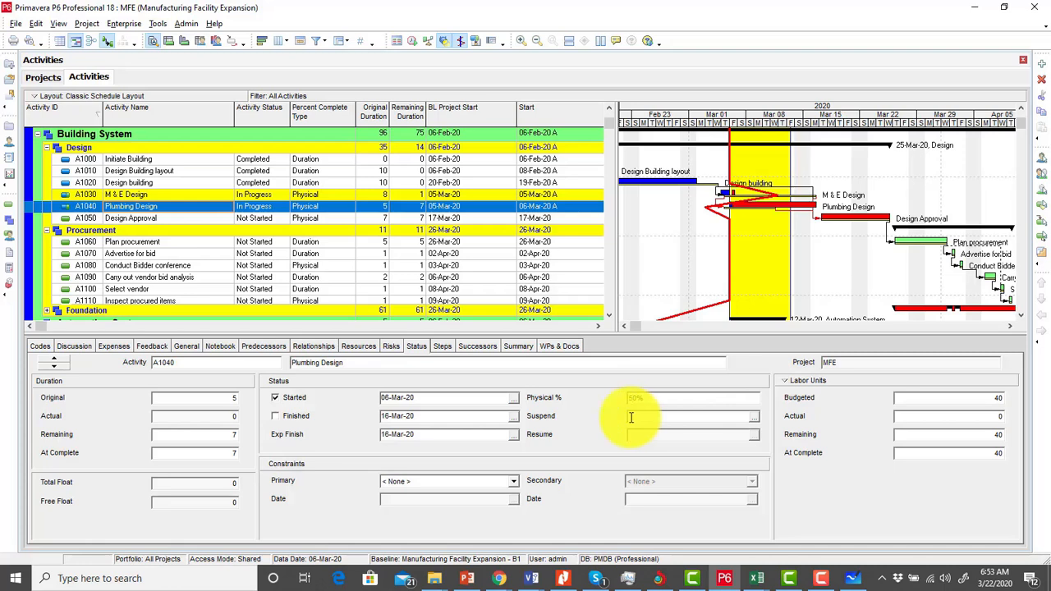
pyautogui.press('Return')
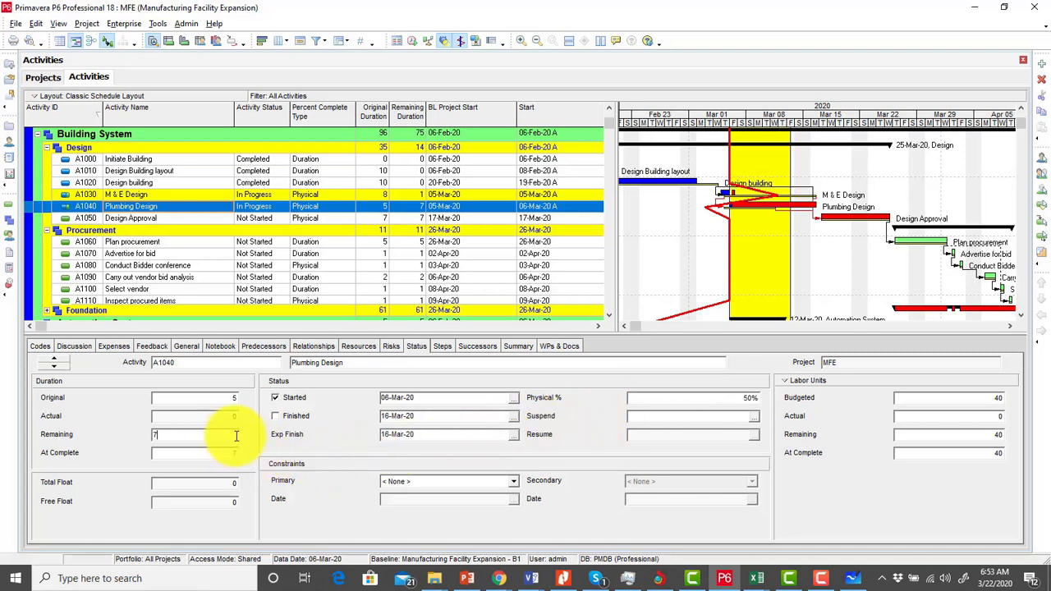
pyautogui.click(235, 433)
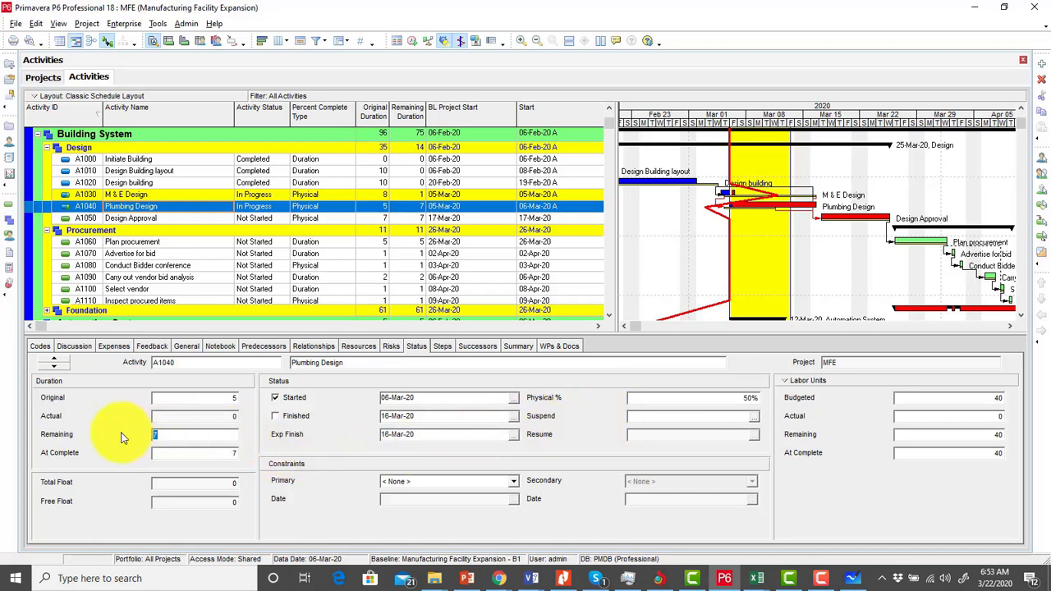
pyautogui.write('4')
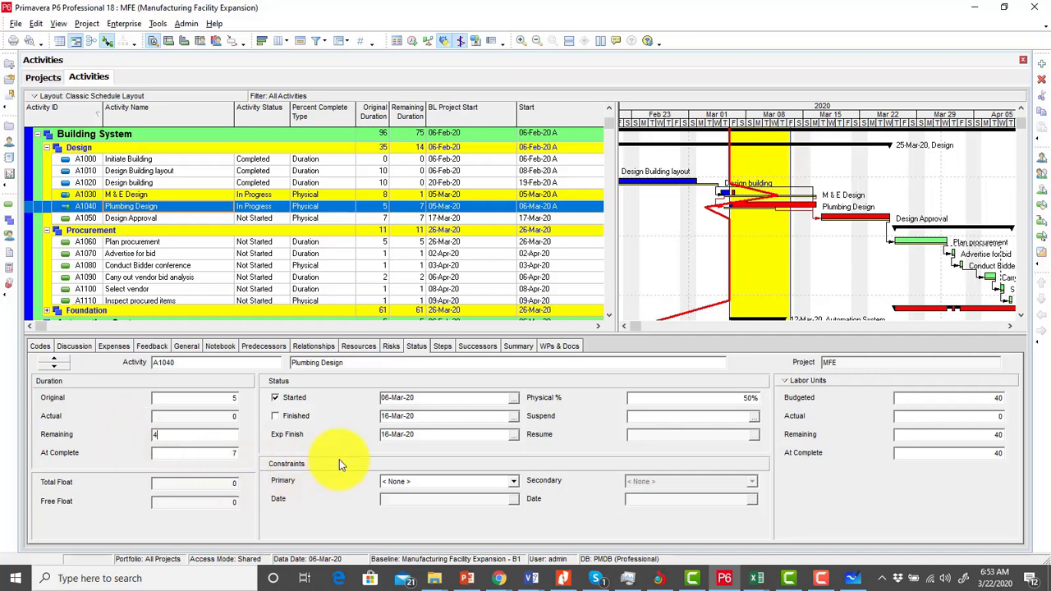
pyautogui.press('Return')
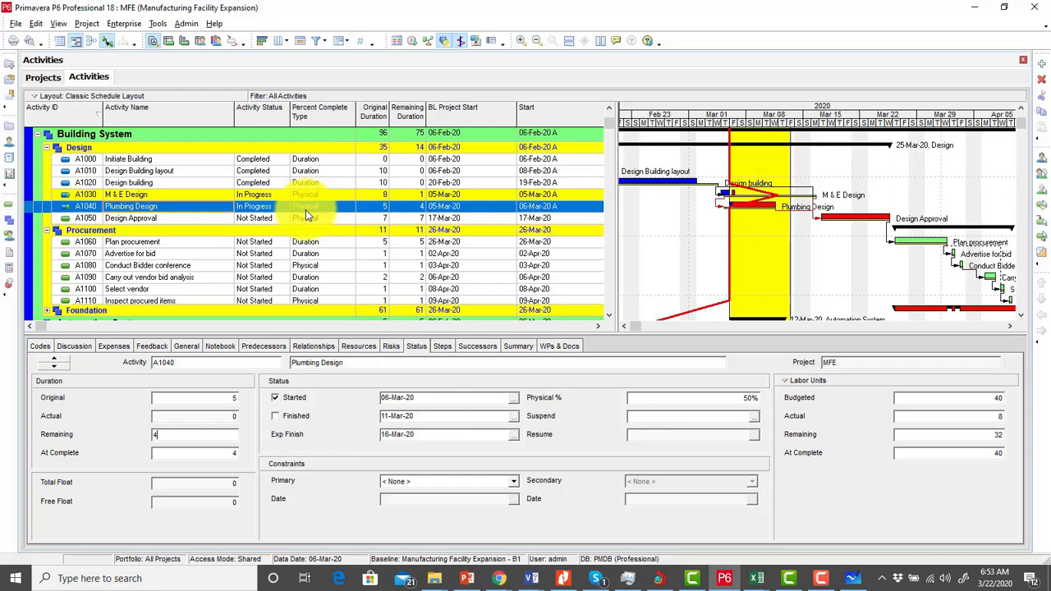
# Step: Reschedule the project with the current data date set to 13-Mar-20
pyautogui.click(411, 41)
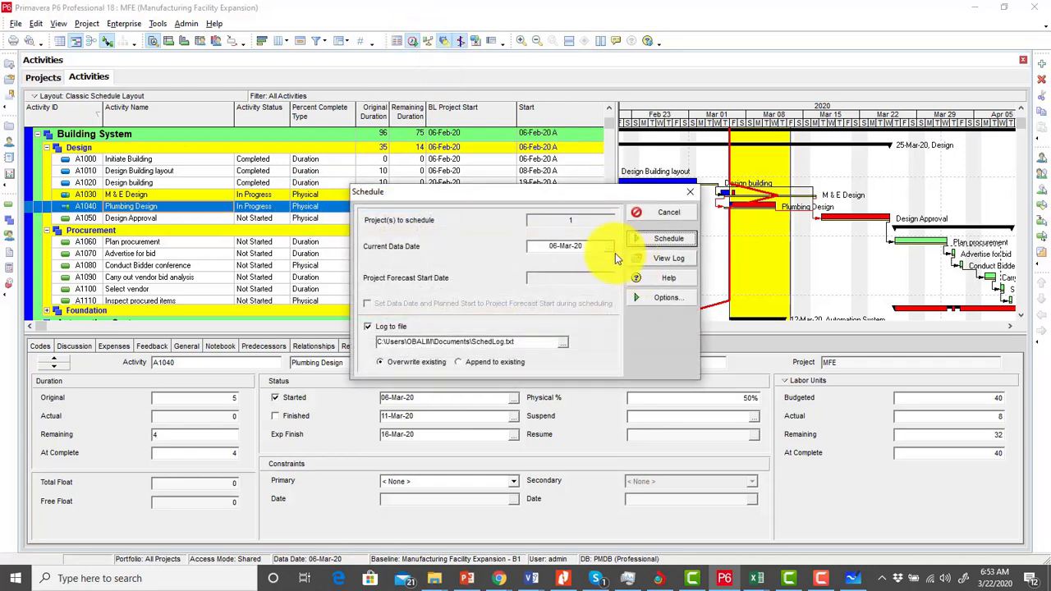
pyautogui.click(609, 246)
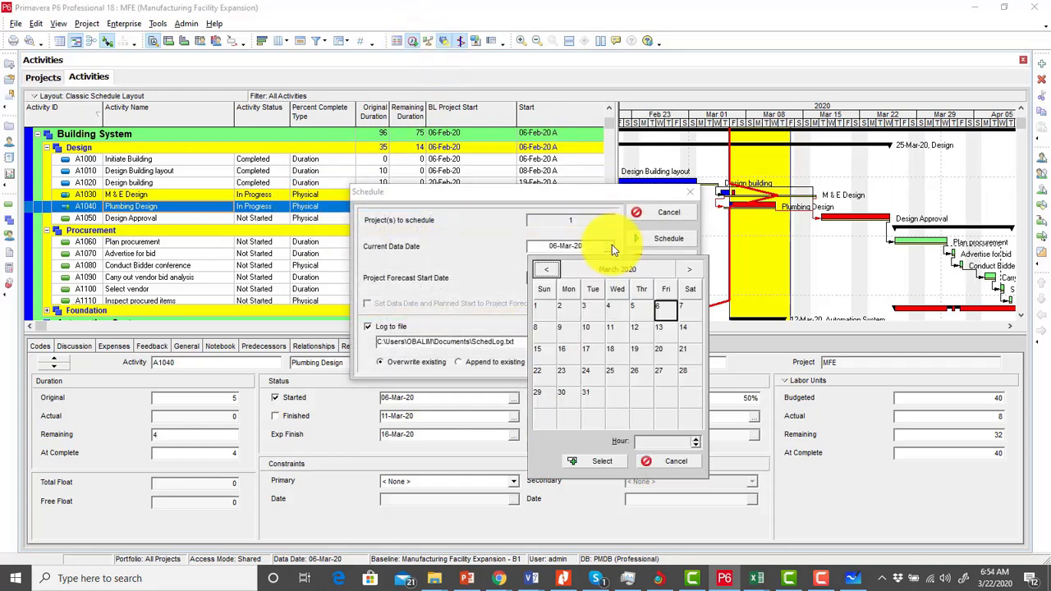
pyautogui.click(662, 332)
pyautogui.click(585, 461)
pyautogui.click(663, 238)
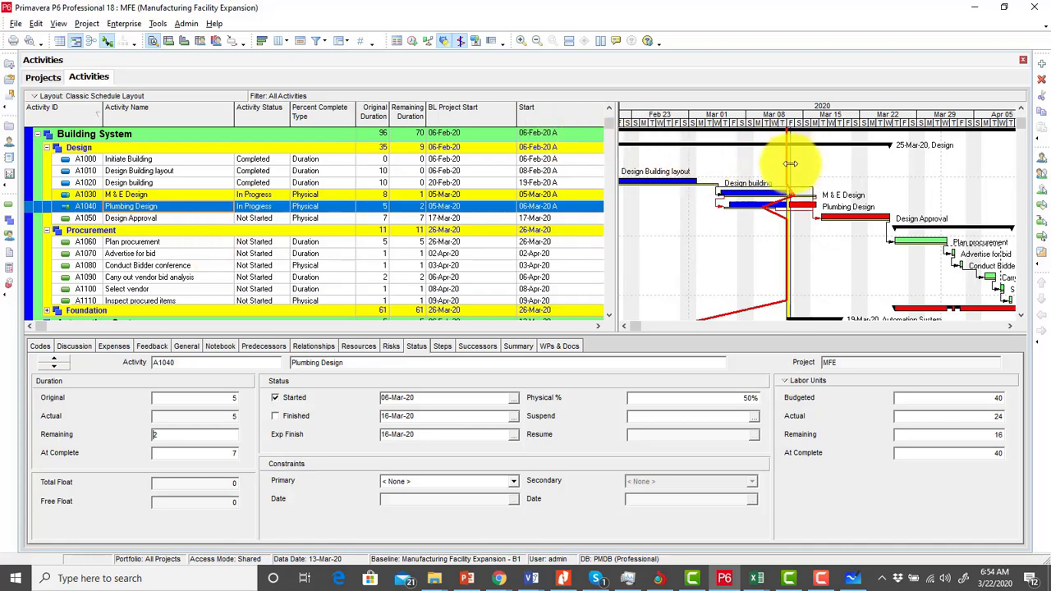
# Step: Extend the Gantt chart's progress spotlight to 20-Mar-20 and check the highlighted M & E Design, Plumbing Design and Design Approval activities
pyautogui.moveTo(790, 163); pyautogui.dragTo(849, 163)
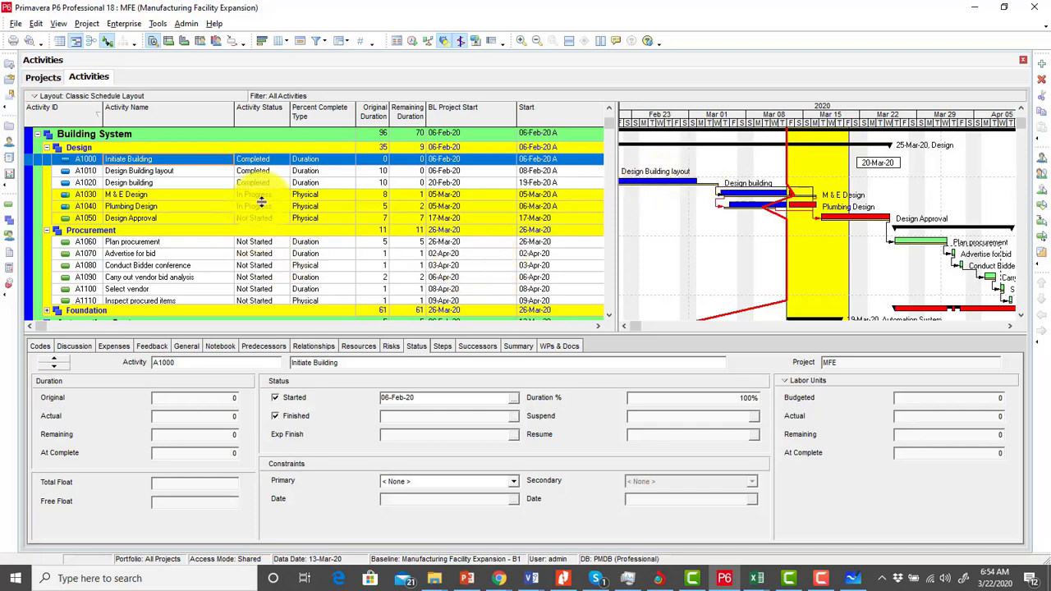
pyautogui.click(139, 194)
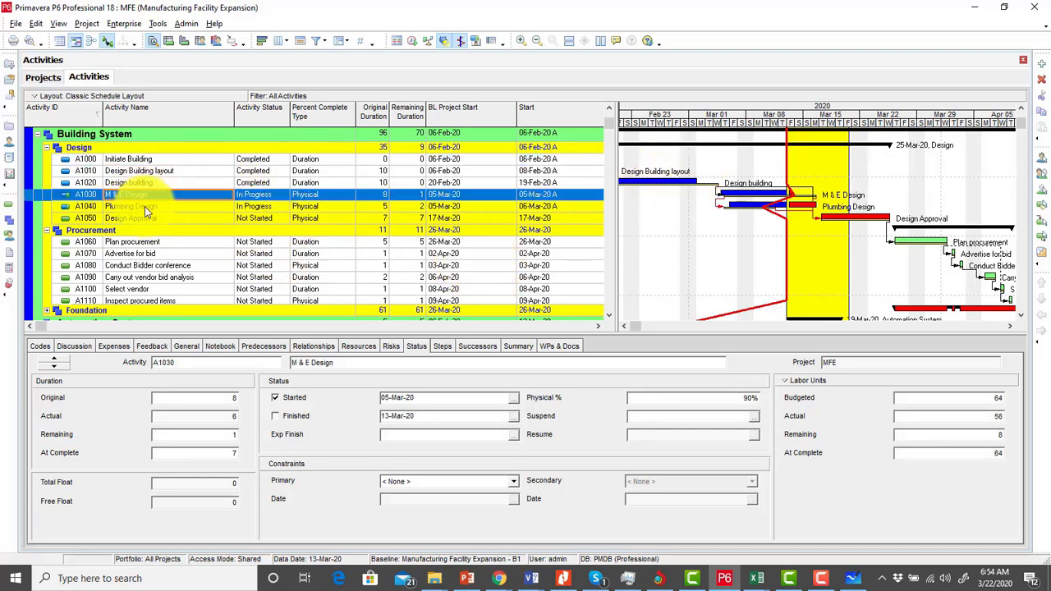
pyautogui.click(144, 206)
pyautogui.click(151, 219)
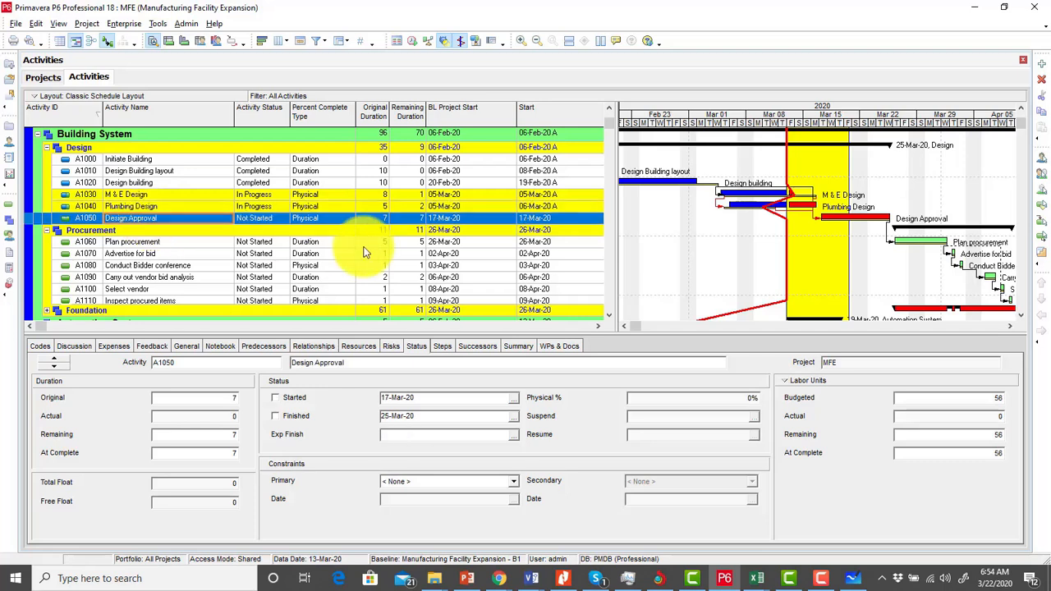
# Step: Mark the M & E Design activity as finished with an actual finish date of 17-Mar-20
pyautogui.click(181, 195)
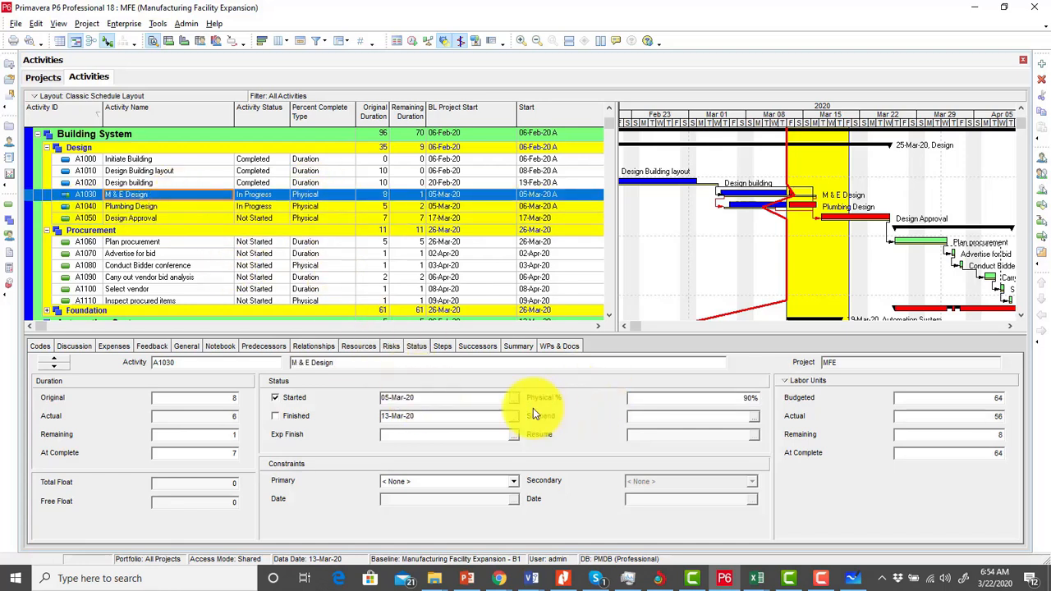
pyautogui.click(275, 415)
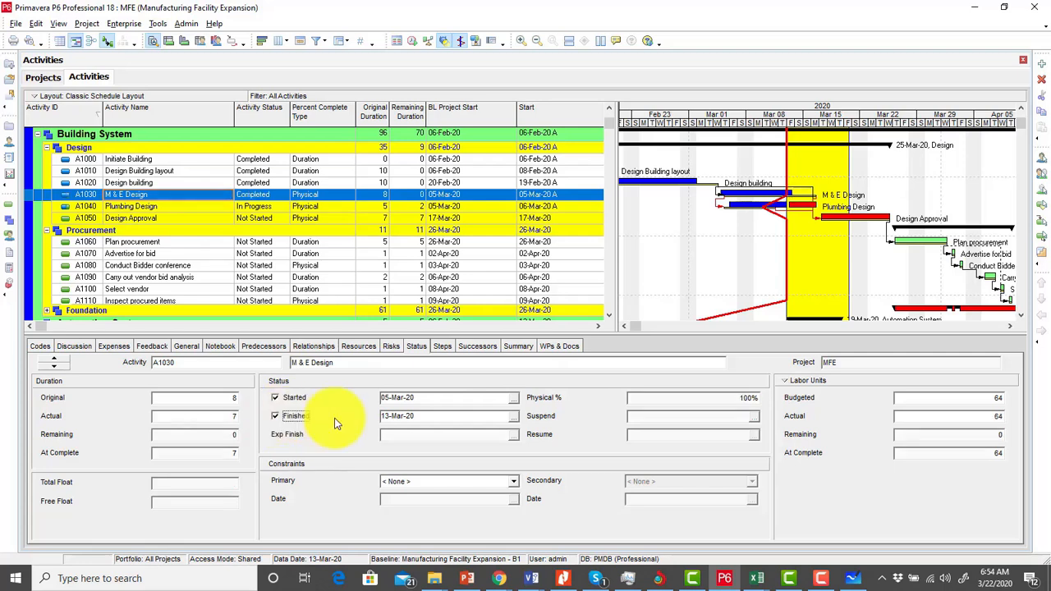
pyautogui.click(514, 417)
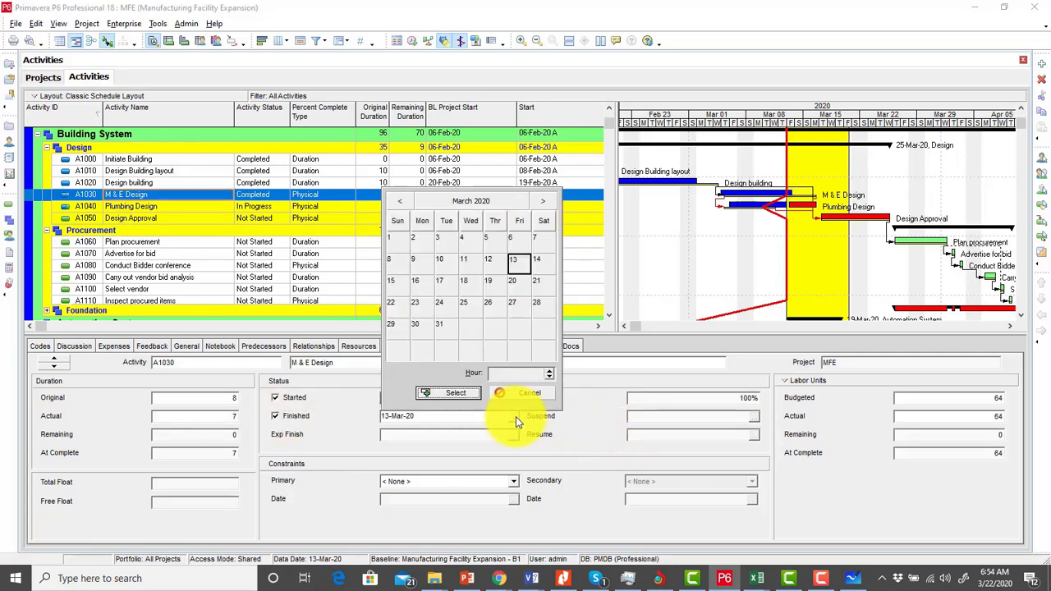
pyautogui.click(441, 282)
pyautogui.click(458, 391)
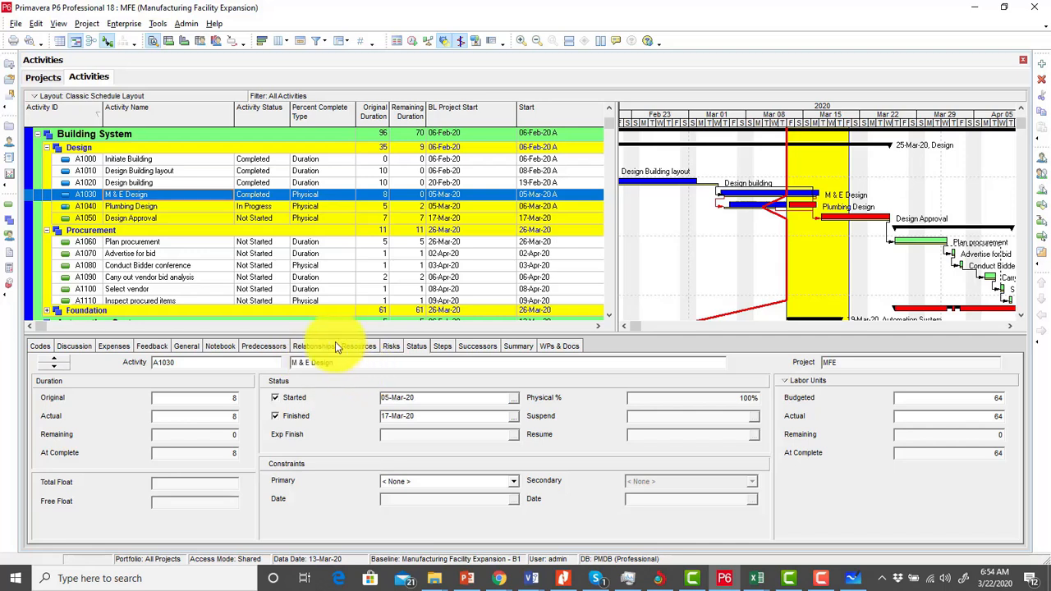
# Step: Set the Architect resource's actual cost on the M & E Design activity to N7,000.00
pyautogui.click(361, 346)
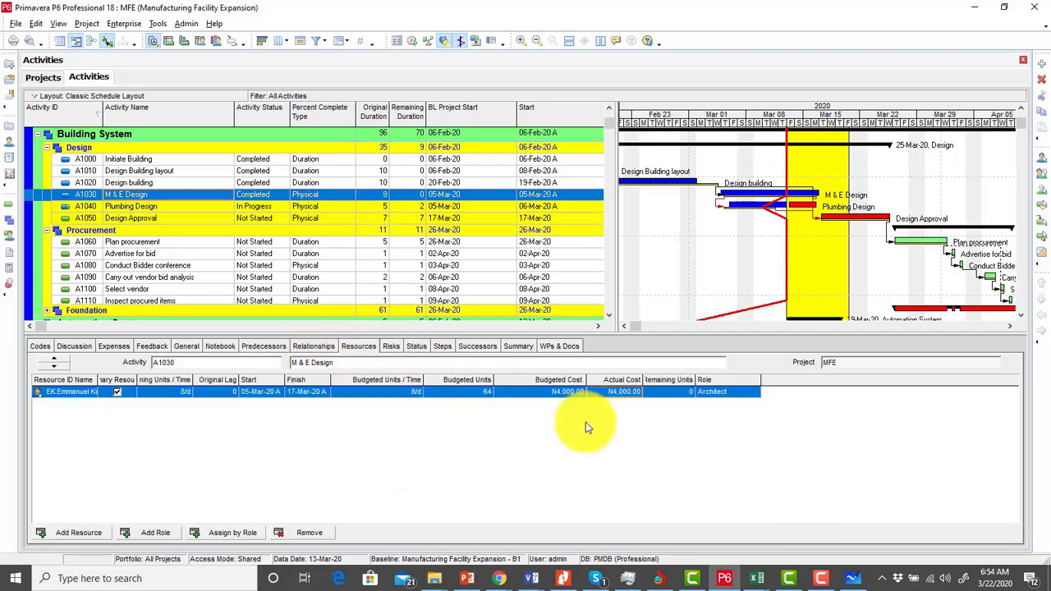
pyautogui.click(621, 393)
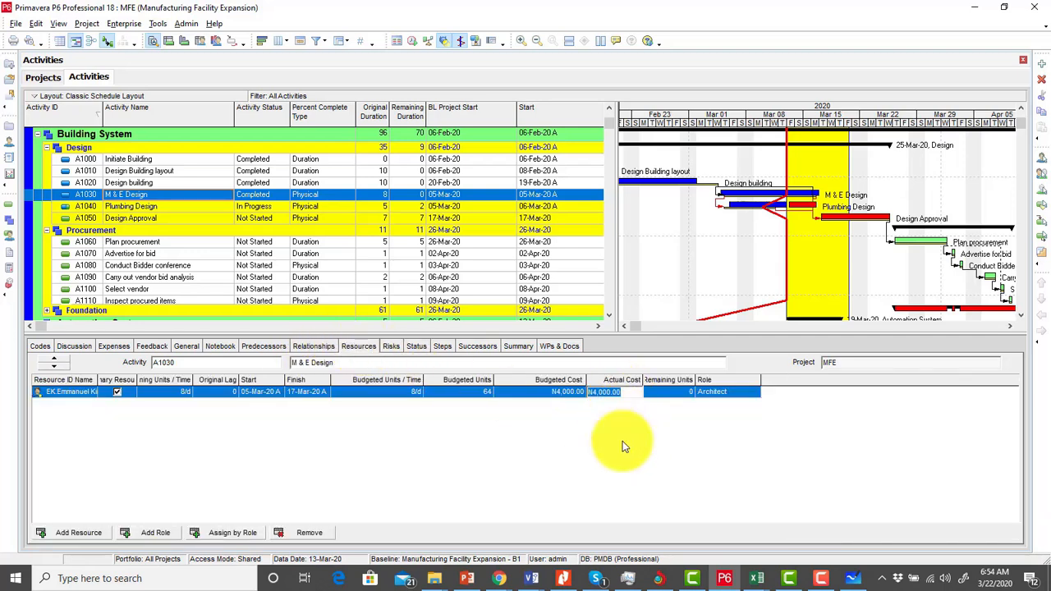
pyautogui.write('7000')
pyautogui.press('Return')
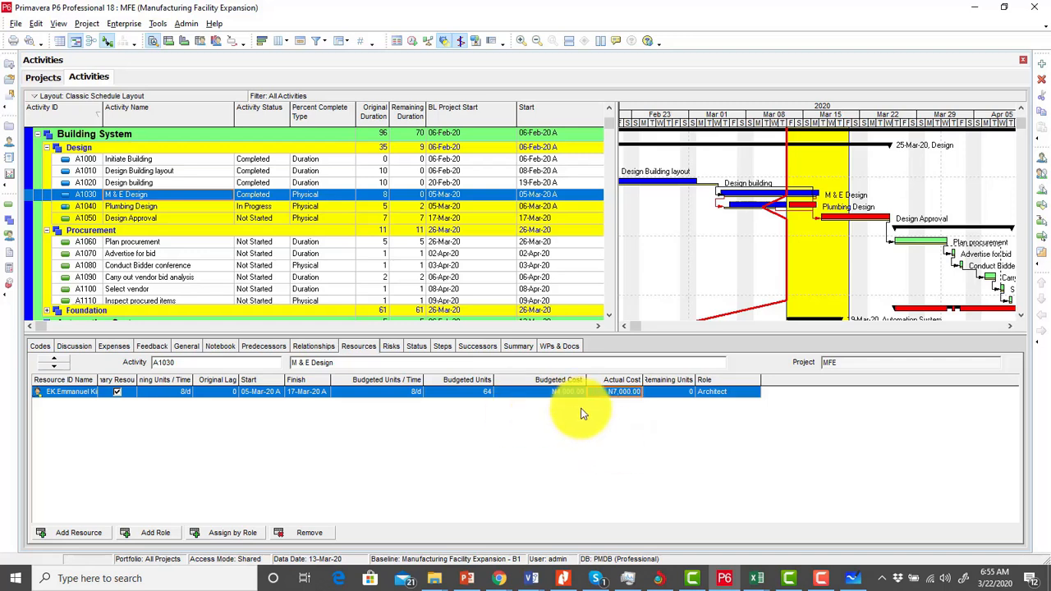
# Step: Mark the Plumbing Design activity as finished on 16-Mar-20
pyautogui.click(176, 207)
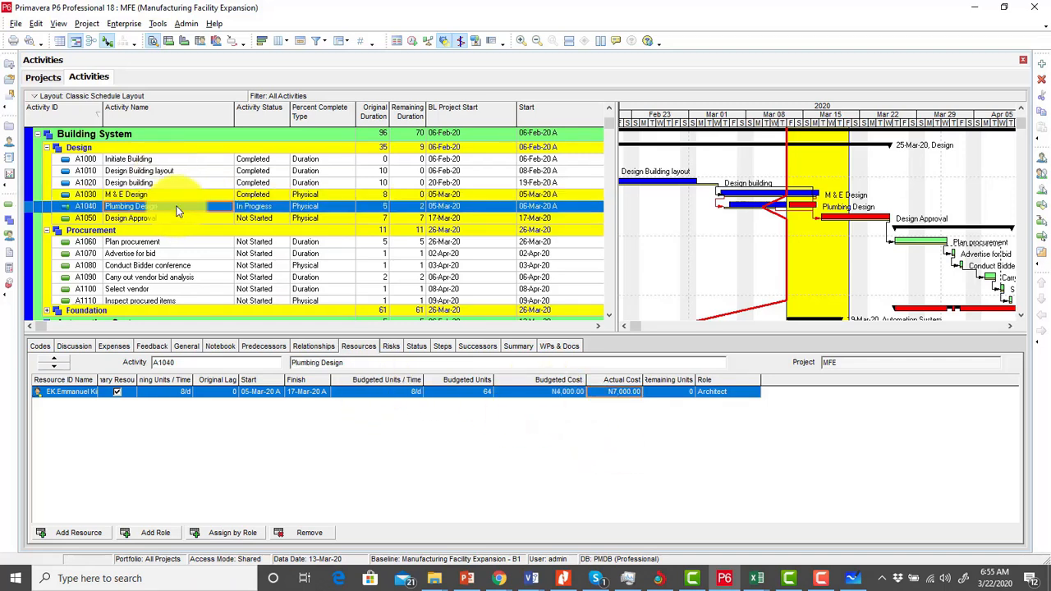
pyautogui.click(415, 347)
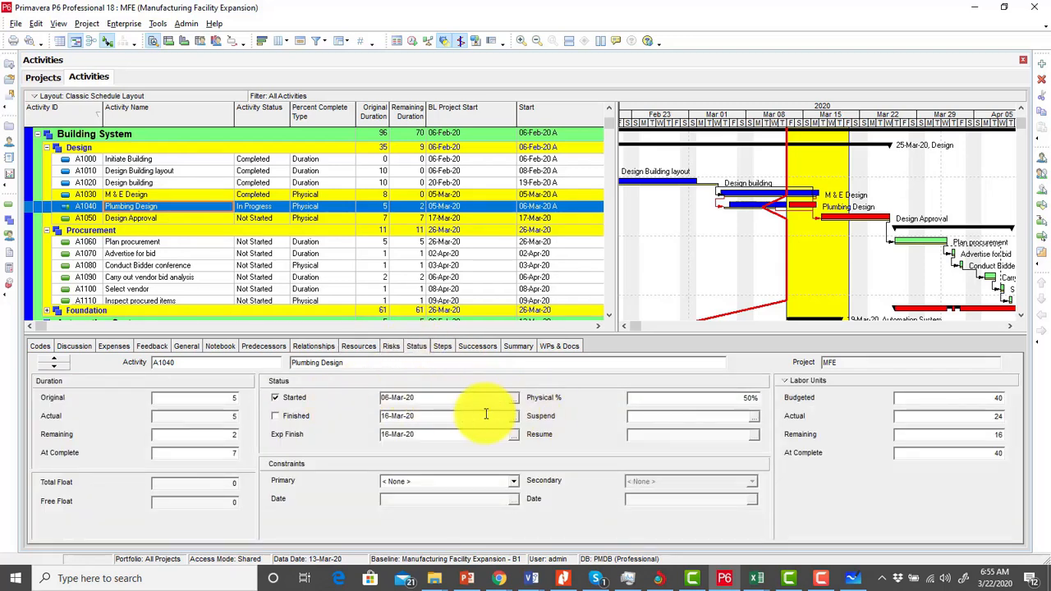
pyautogui.click(274, 417)
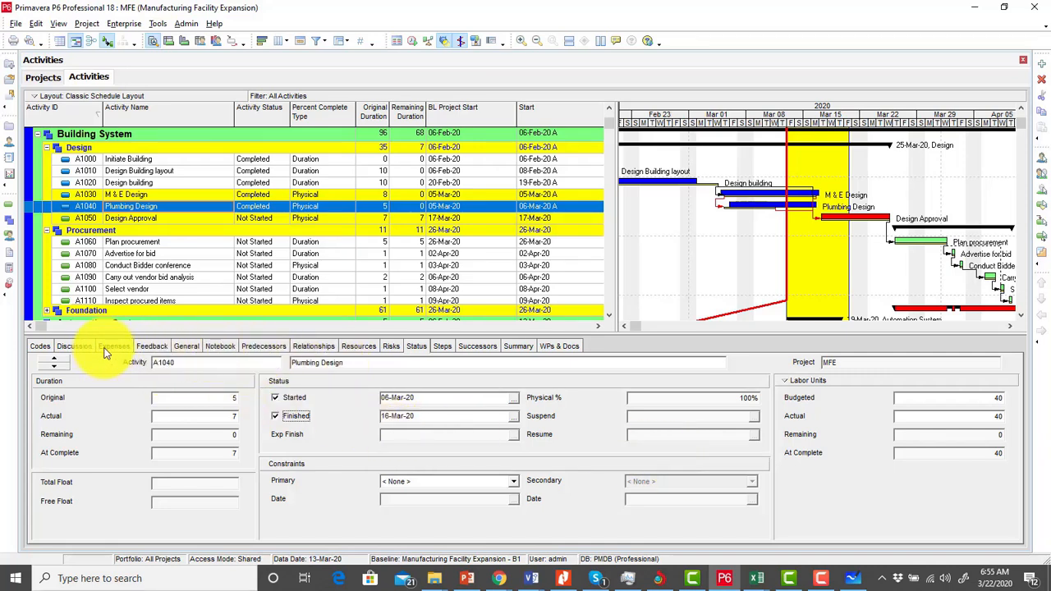
# Step: Set the Architect resource's actual cost on the Plumbing Design activity to N1,500.00
pyautogui.click(362, 347)
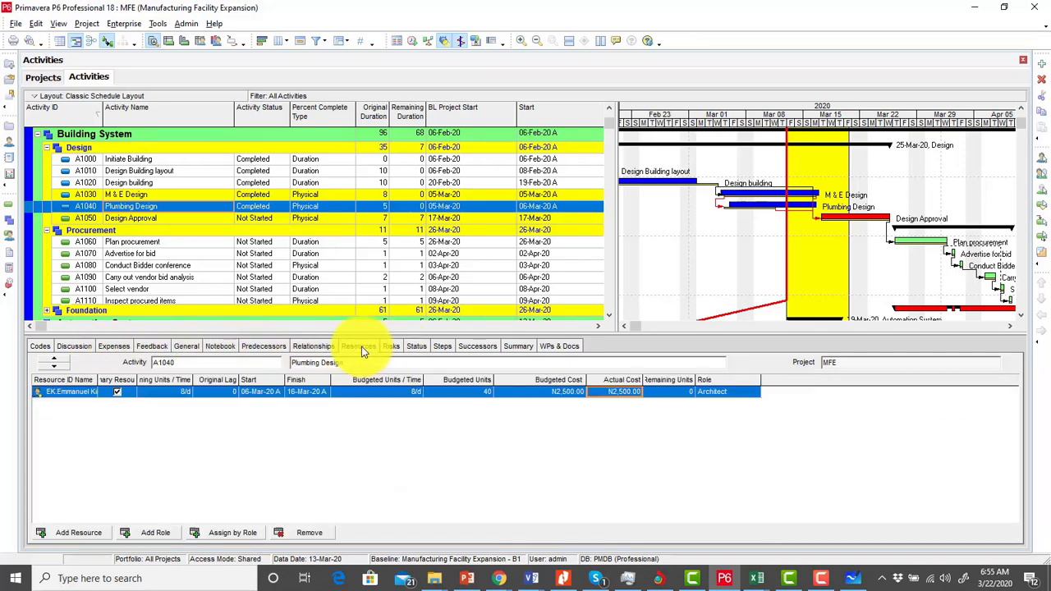
pyautogui.click(627, 394)
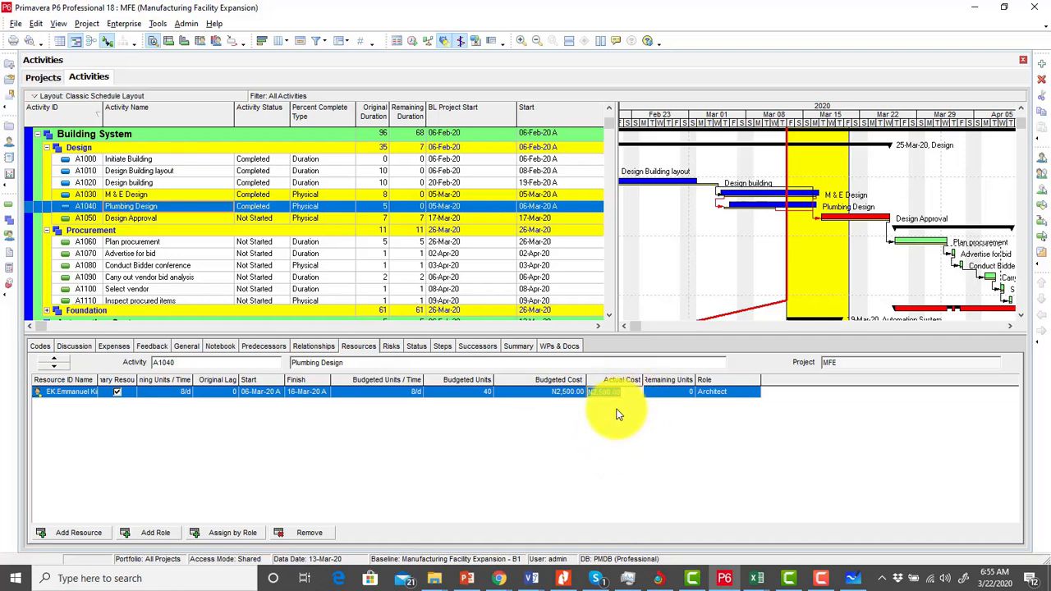
pyautogui.write('1,')
pyautogui.write('500')
pyautogui.press('Return')
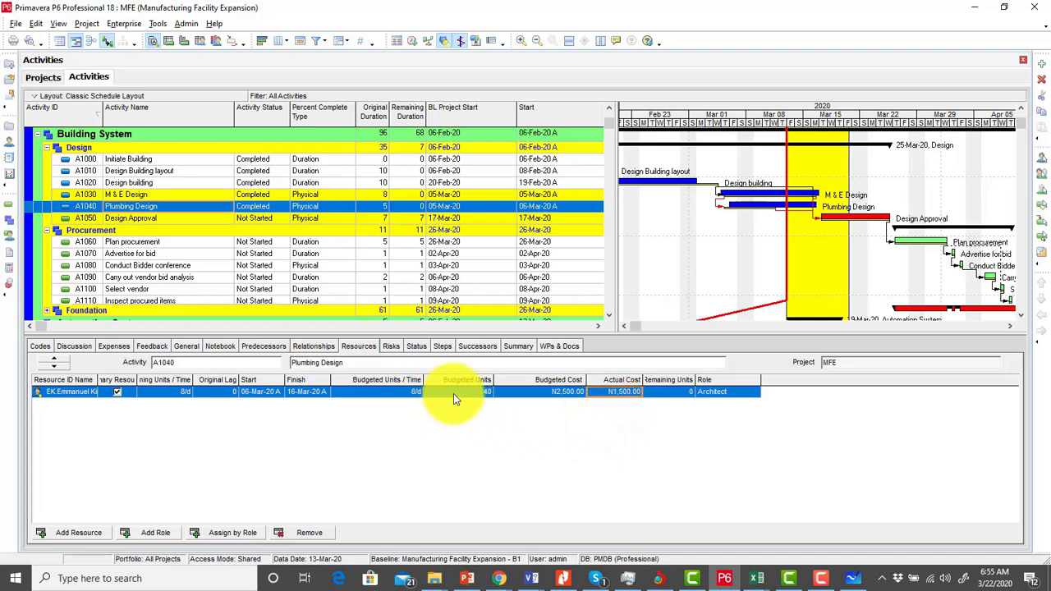
# Step: Mark the Design Approval activity as started on 17-Mar-20 and set its Physical % to 40%
pyautogui.click(173, 220)
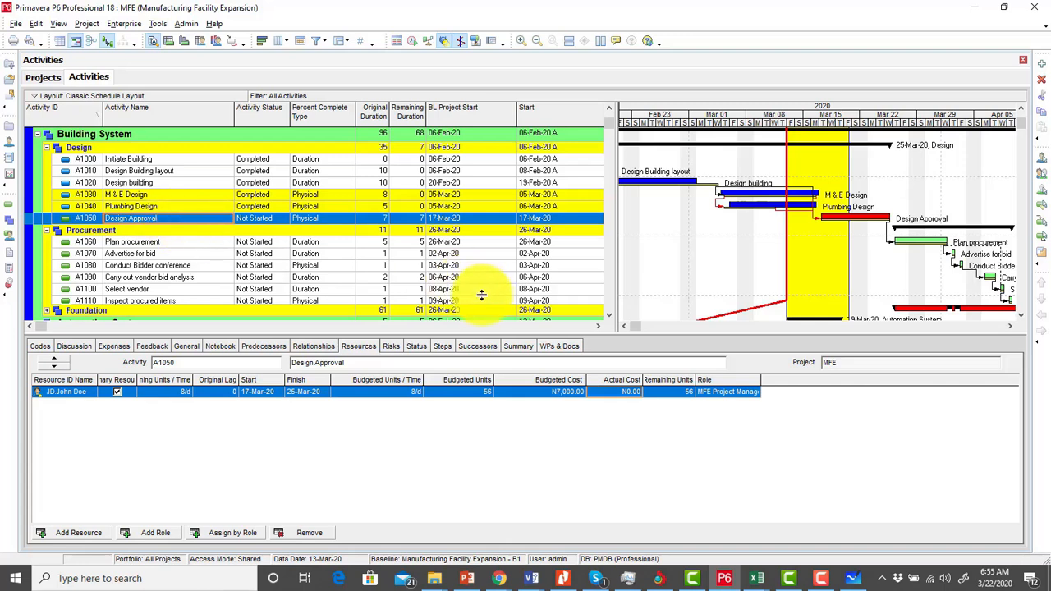
pyautogui.click(420, 346)
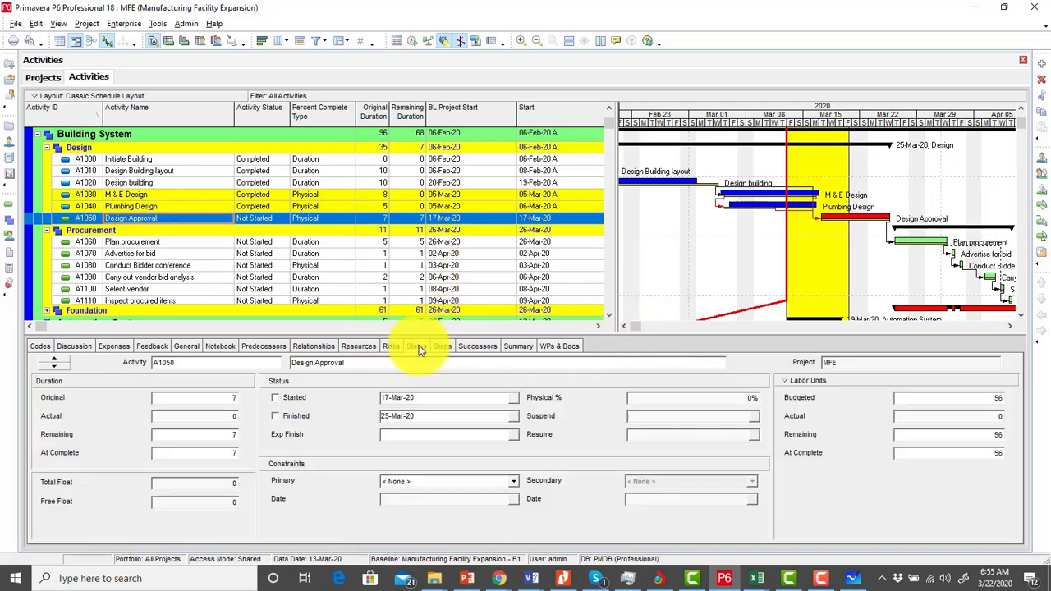
pyautogui.click(275, 397)
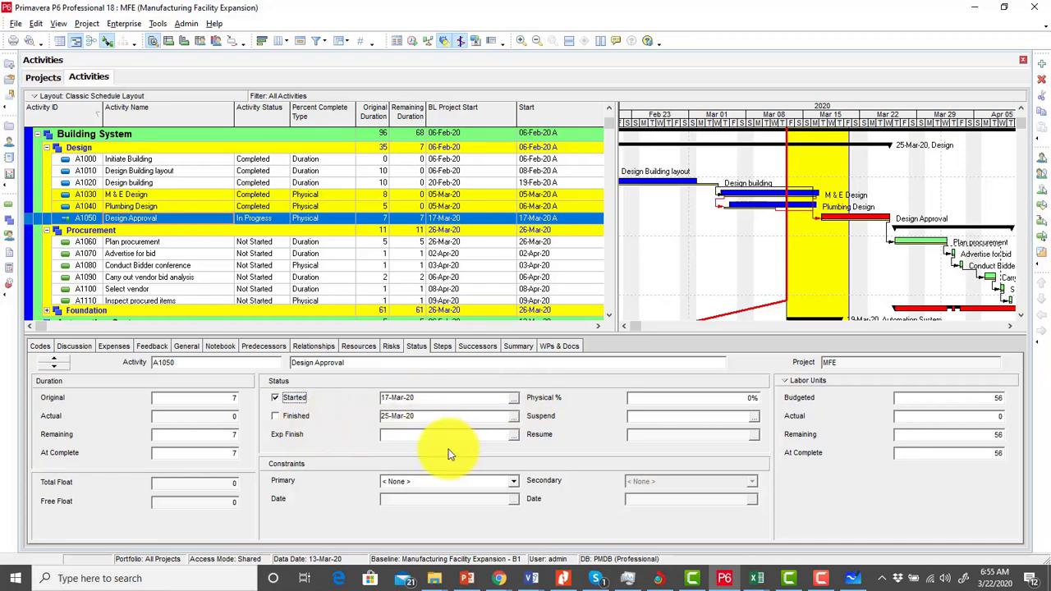
pyautogui.click(671, 399)
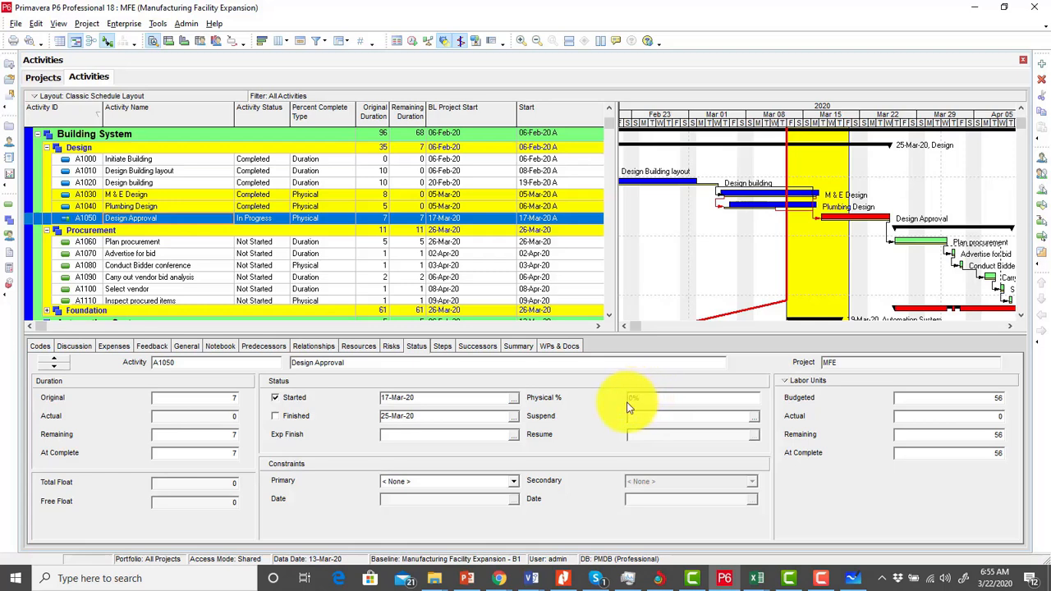
pyautogui.write('40')
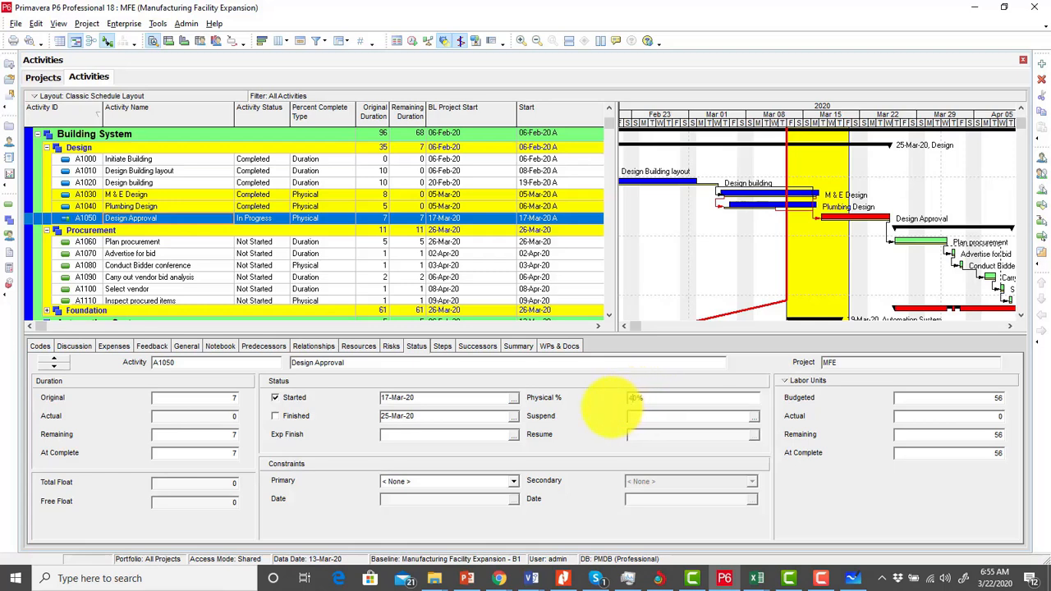
# Step: Set the Design Approval activity's expected finish date to 24-Mar-20
pyautogui.click(513, 435)
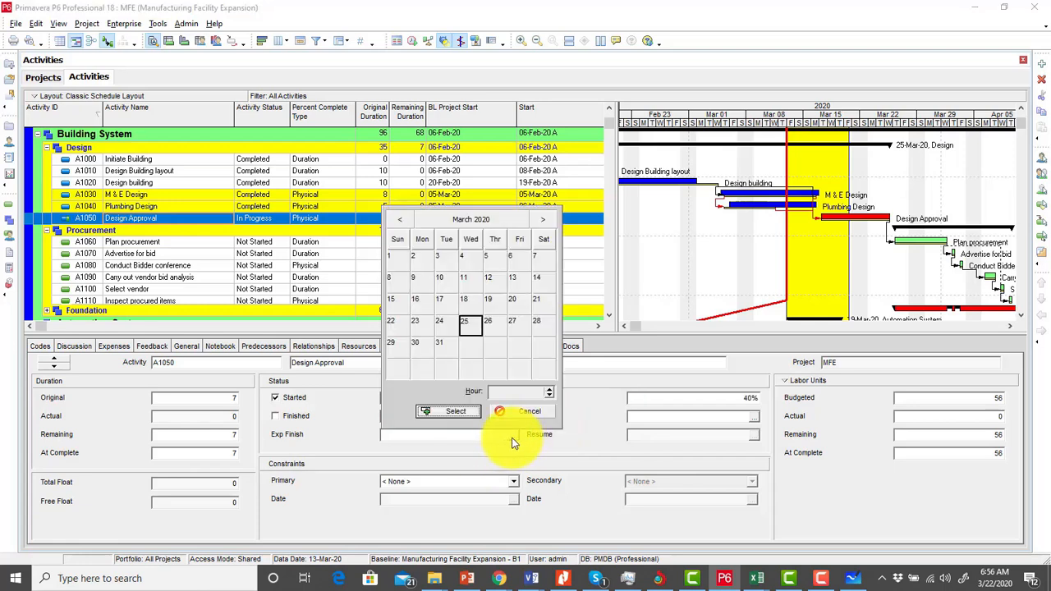
pyautogui.click(440, 321)
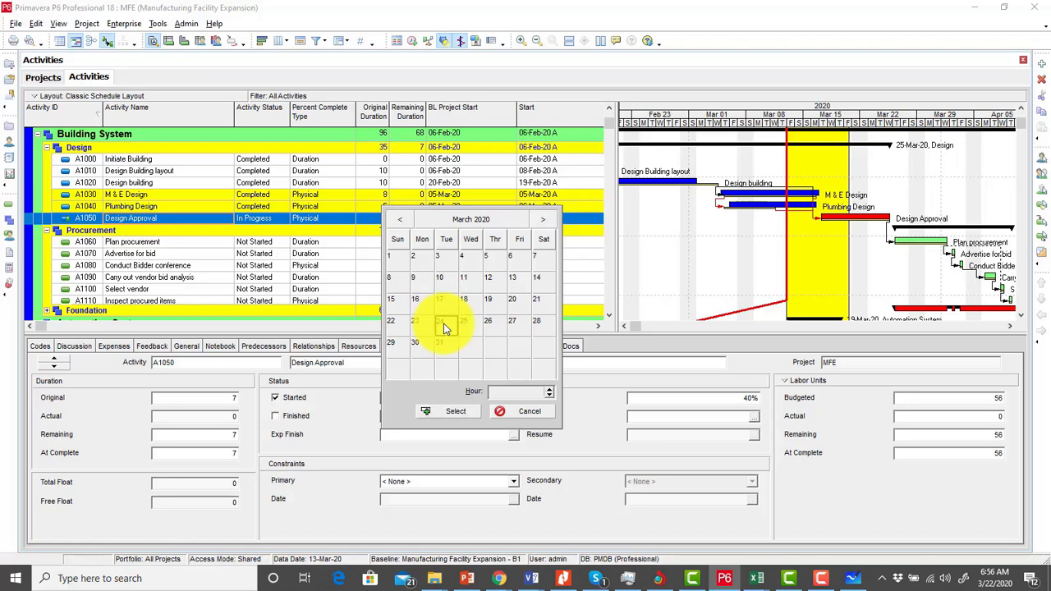
pyautogui.click(448, 410)
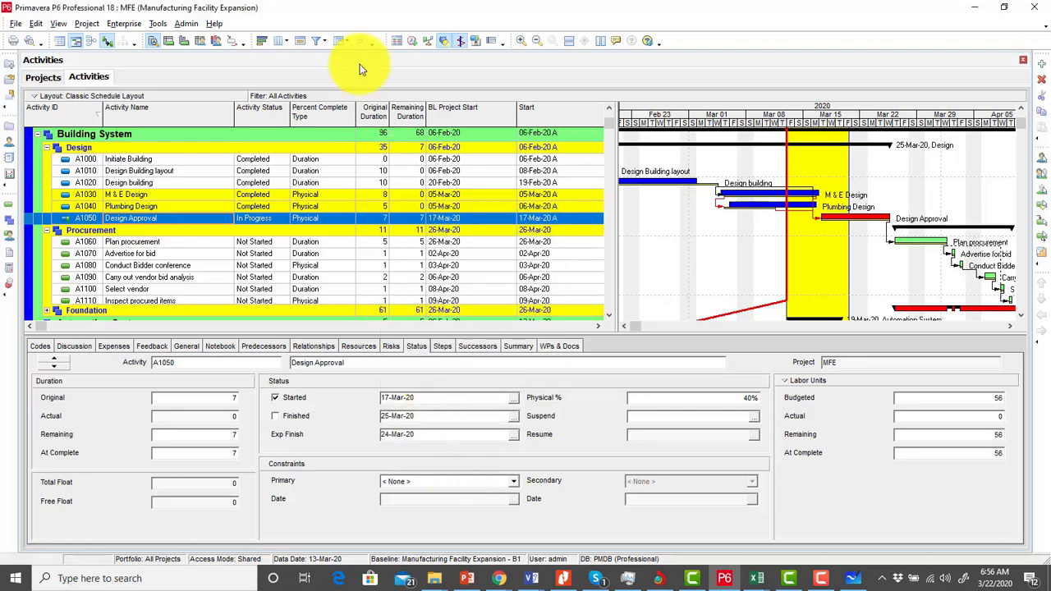
# Step: Reschedule the project with the current data date set to 20-Mar-20
pyautogui.click(410, 40)
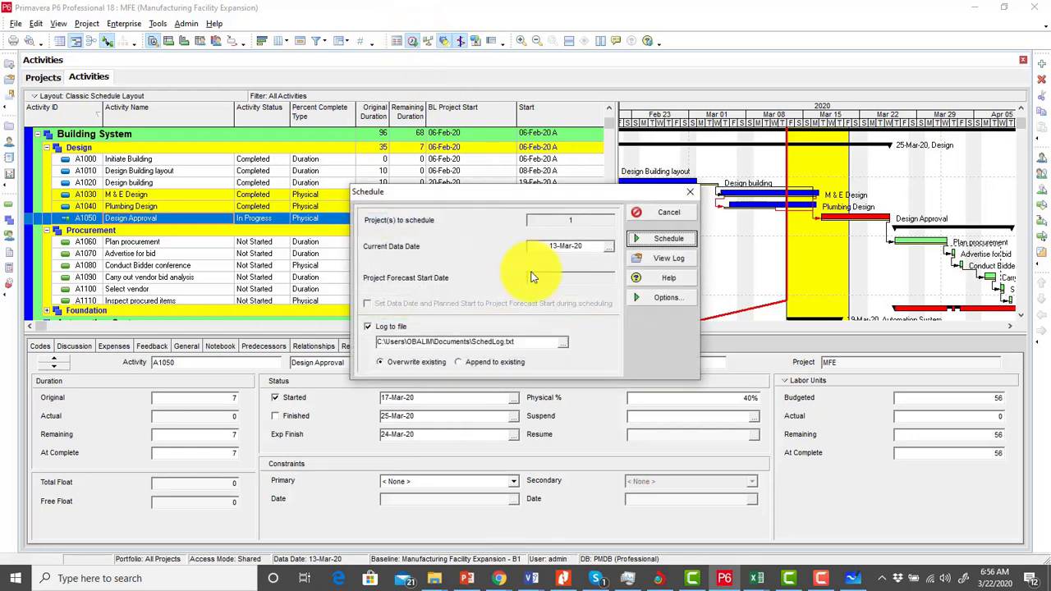
pyautogui.click(608, 246)
pyautogui.click(661, 351)
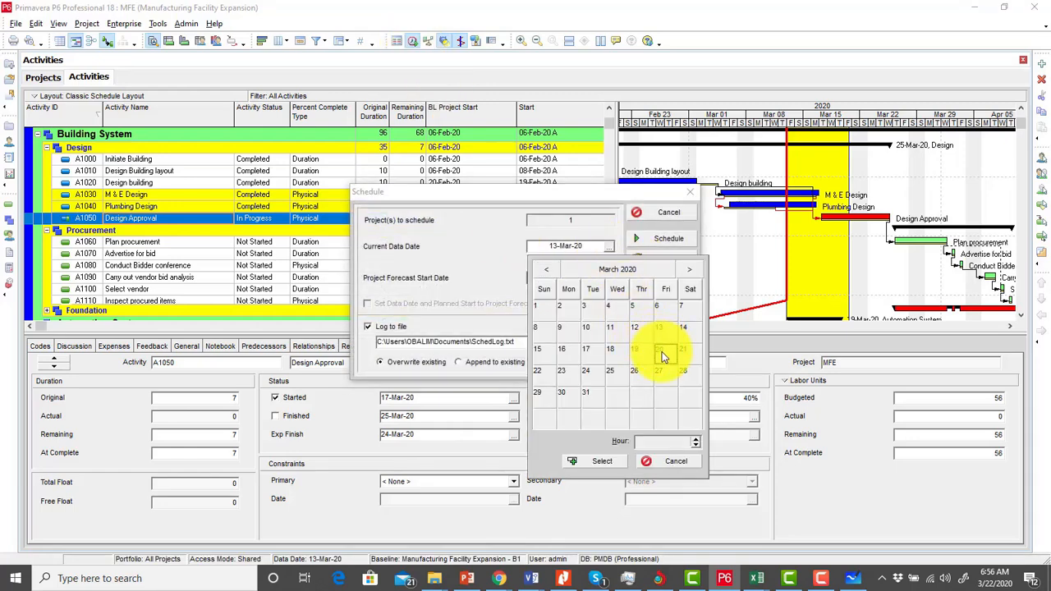
pyautogui.click(590, 462)
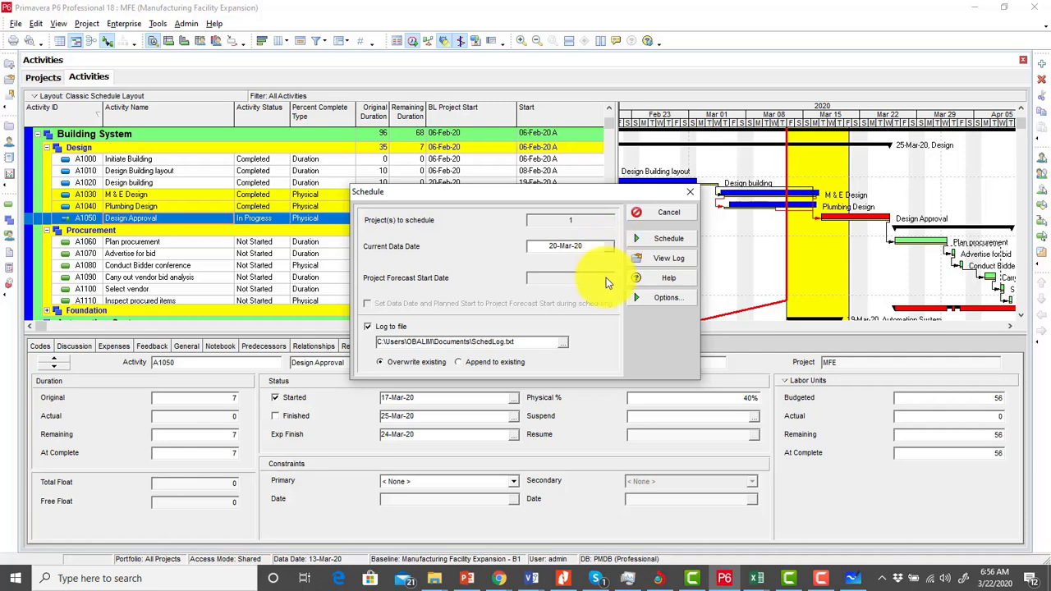
pyautogui.click(667, 238)
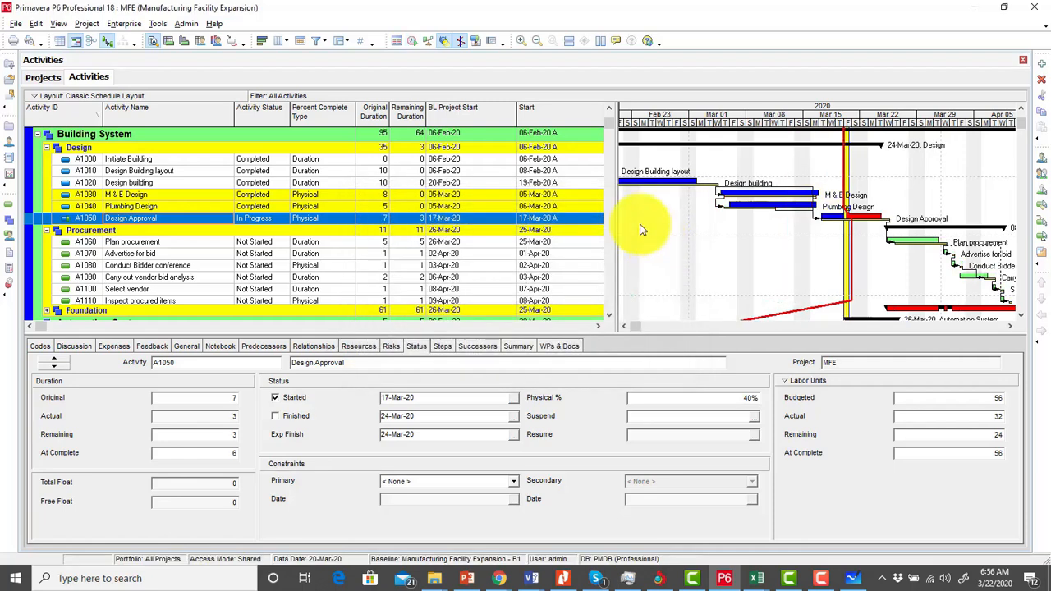
# Step: Examine the activity bars and progress line on the Gantt chart back to the project start in early February 2020
pyautogui.click(623, 326)
pyautogui.click(623, 326)
pyautogui.click(624, 327)
pyautogui.click(625, 326)
pyautogui.click(625, 327)
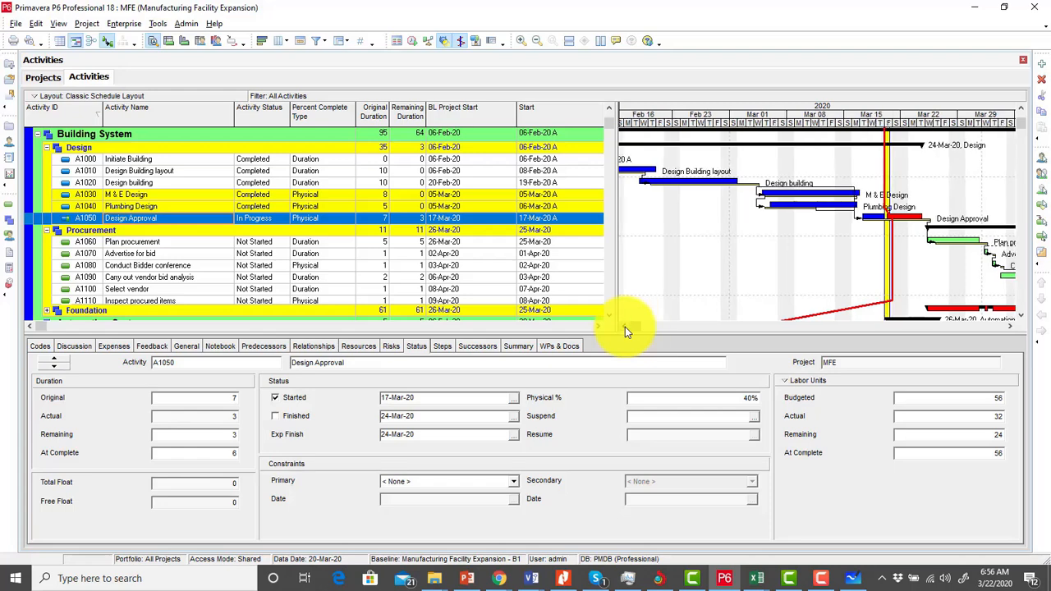
pyautogui.click(625, 327)
pyautogui.click(625, 326)
pyautogui.click(625, 326)
pyautogui.click(624, 327)
pyautogui.click(624, 326)
pyautogui.click(624, 326)
pyautogui.click(624, 327)
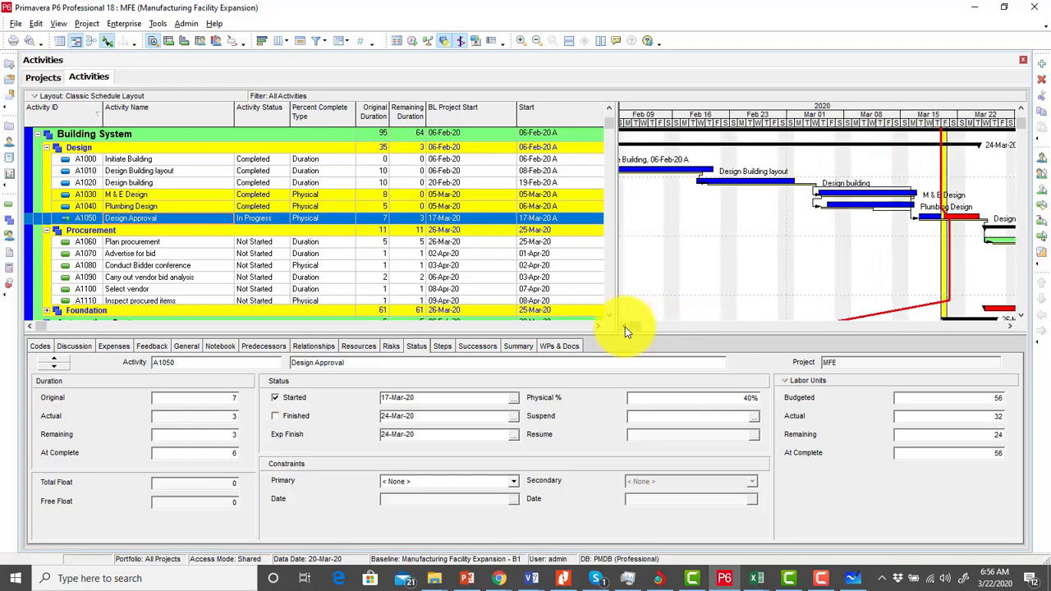
pyautogui.click(625, 327)
pyautogui.click(625, 327)
pyautogui.click(624, 327)
pyautogui.click(625, 326)
pyautogui.click(625, 326)
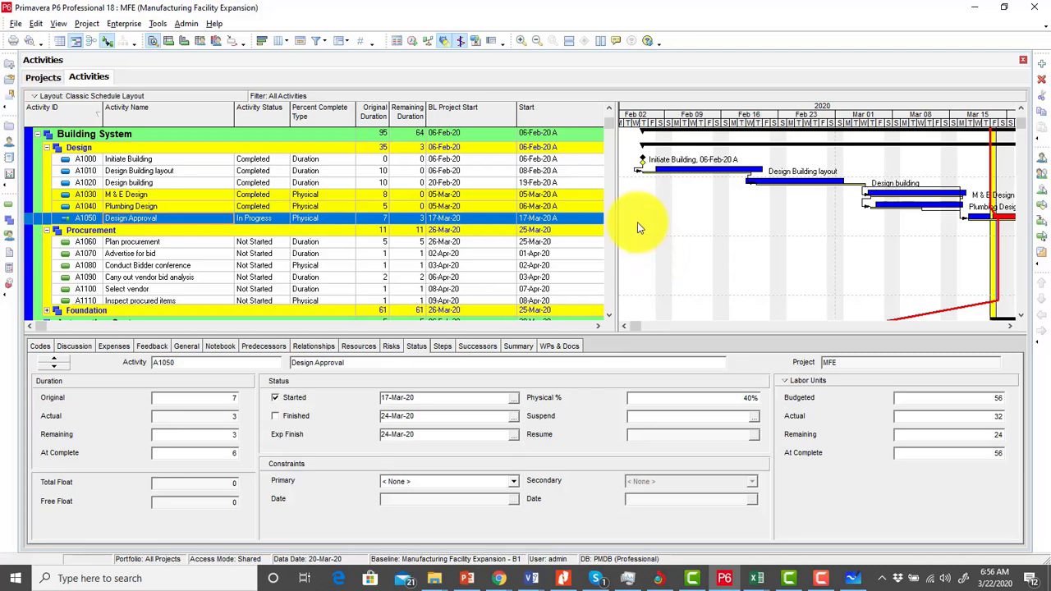
# Step: Hide the Gantt chart's progress line while keeping the progress spotlight on, and compress the timescale to fit the Design and Procurement bars
pyautogui.click(459, 48)
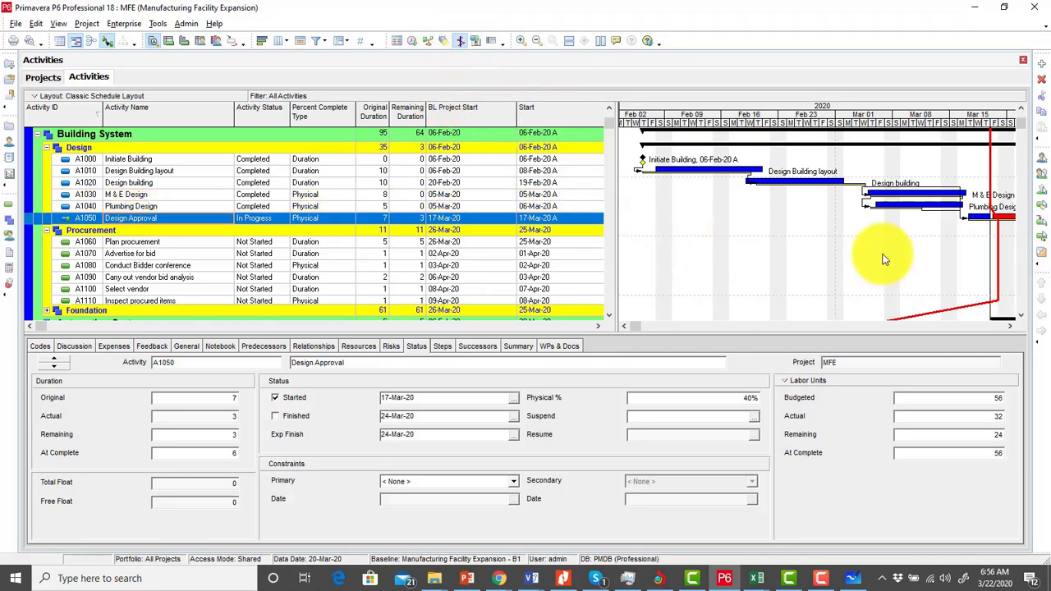
pyautogui.click(462, 46)
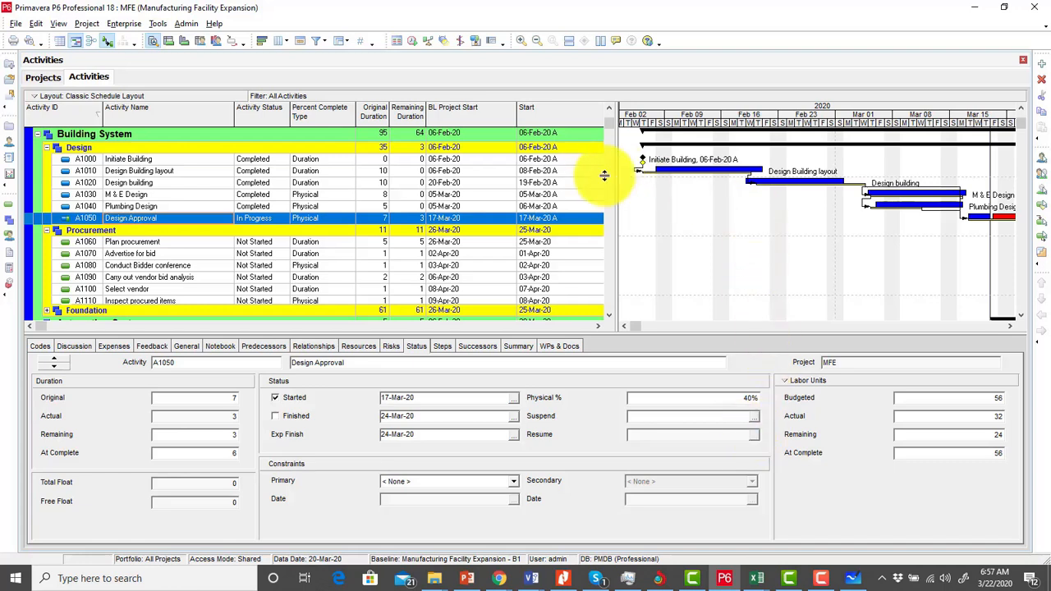
pyautogui.click(444, 41)
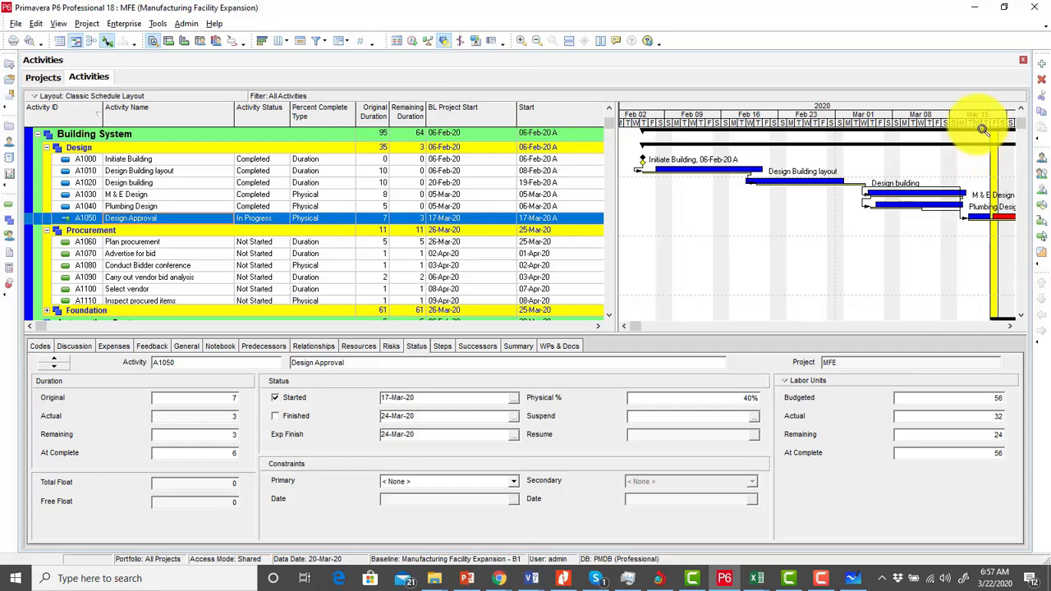
pyautogui.moveTo(967, 123); pyautogui.dragTo(839, 129)
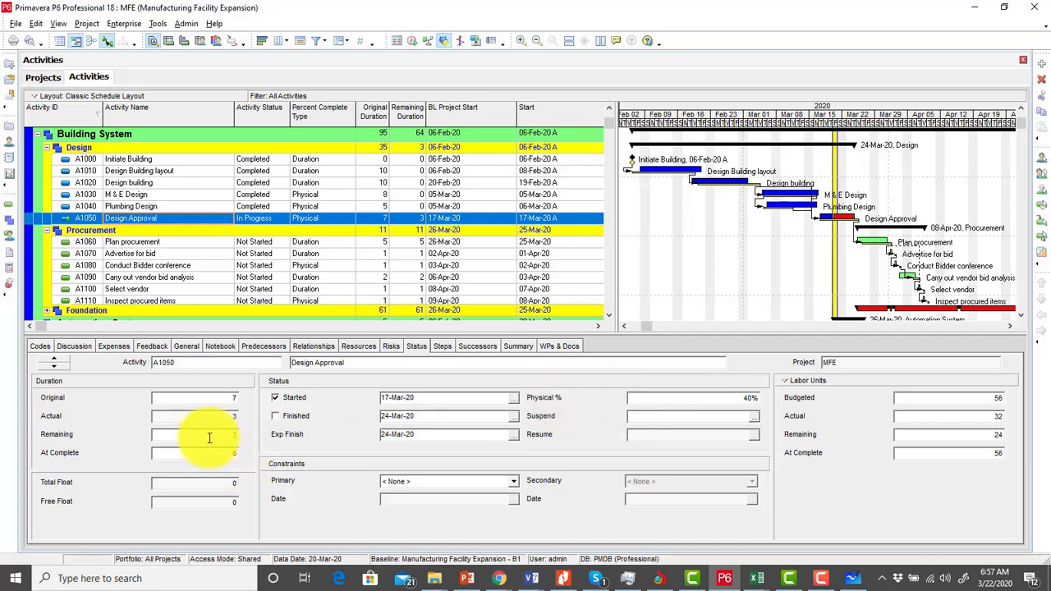
# Step: Review the resource assignments and actual costs of the Design activities from Initiate Building through M & E Design
pyautogui.click(325, 161)
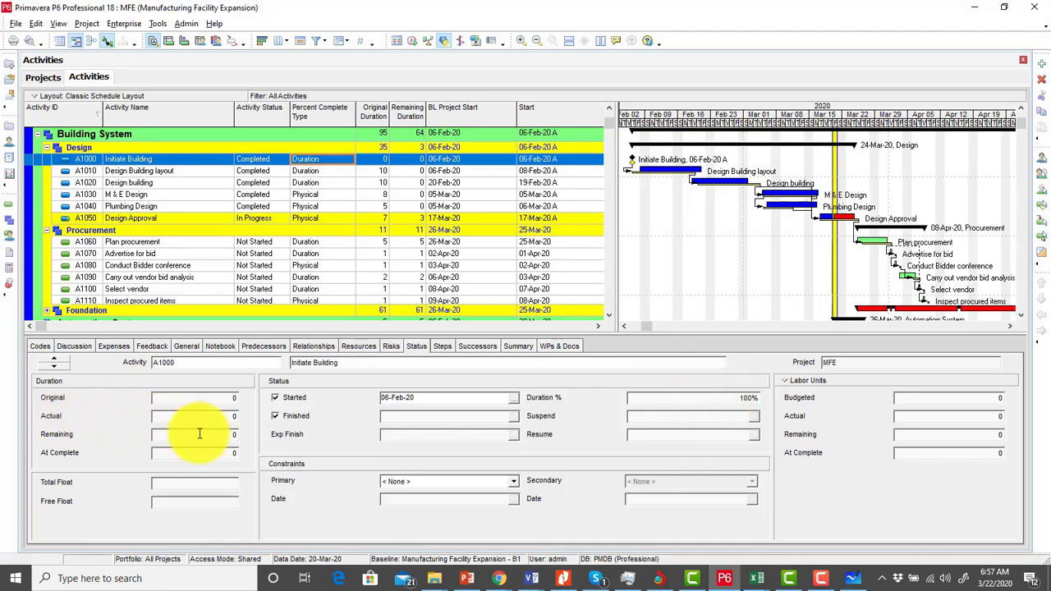
pyautogui.click(365, 349)
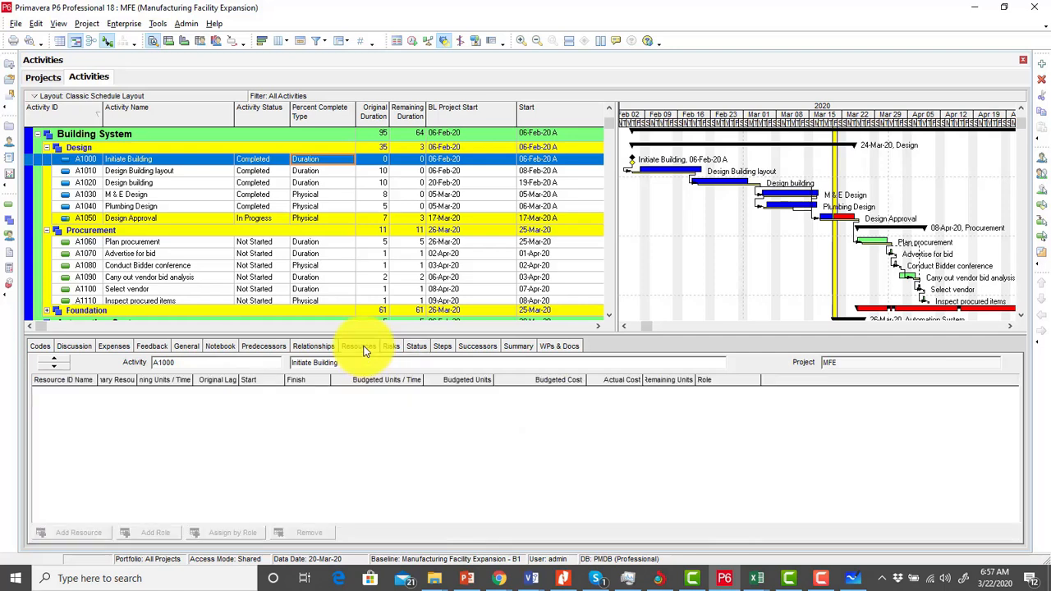
pyautogui.click(258, 170)
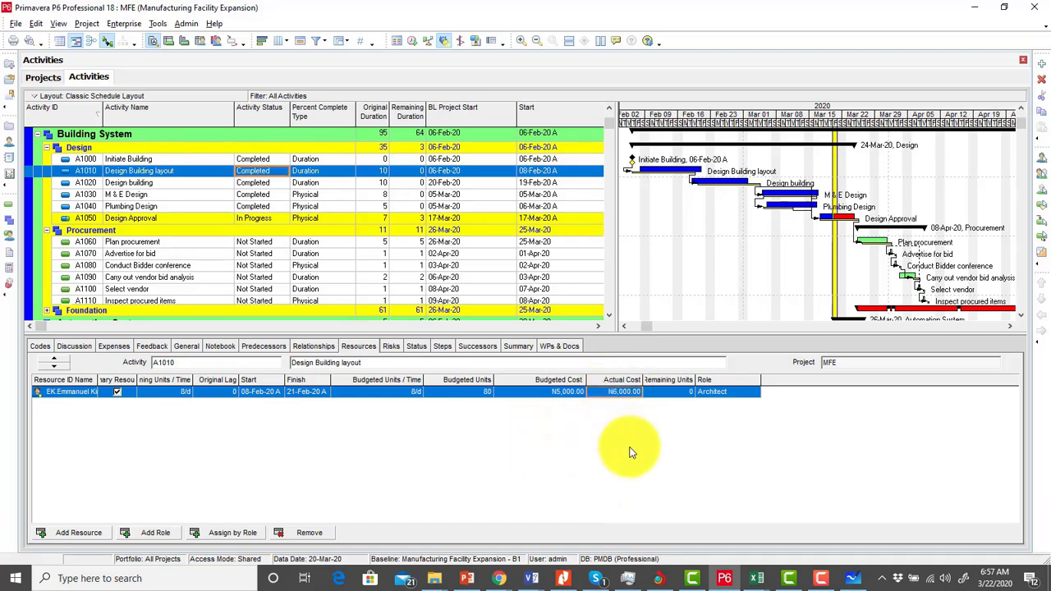
pyautogui.click(314, 184)
pyautogui.click(316, 197)
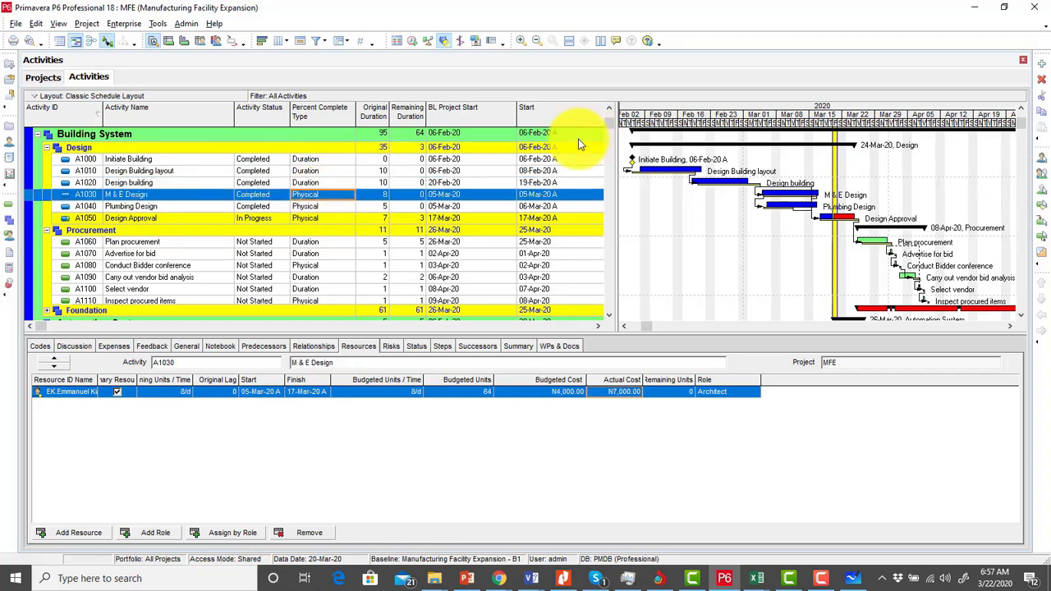
# Step: Widen the activity table and narrow the BL Project Finish and Finish columns to expose the Resources column
pyautogui.moveTo(662, 181); pyautogui.dragTo(663, 181)
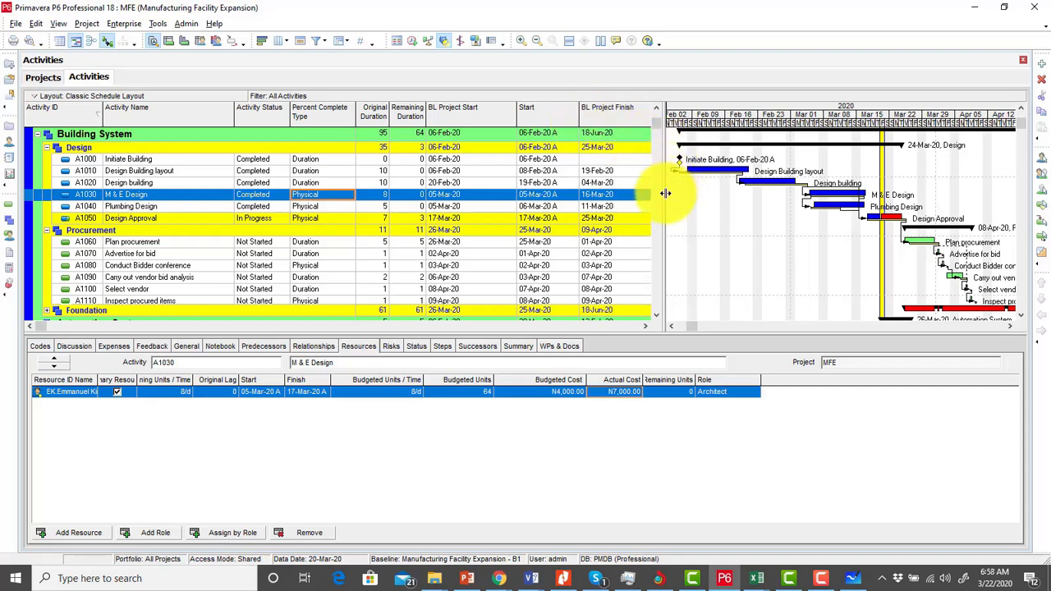
pyautogui.moveTo(665, 193); pyautogui.dragTo(704, 188)
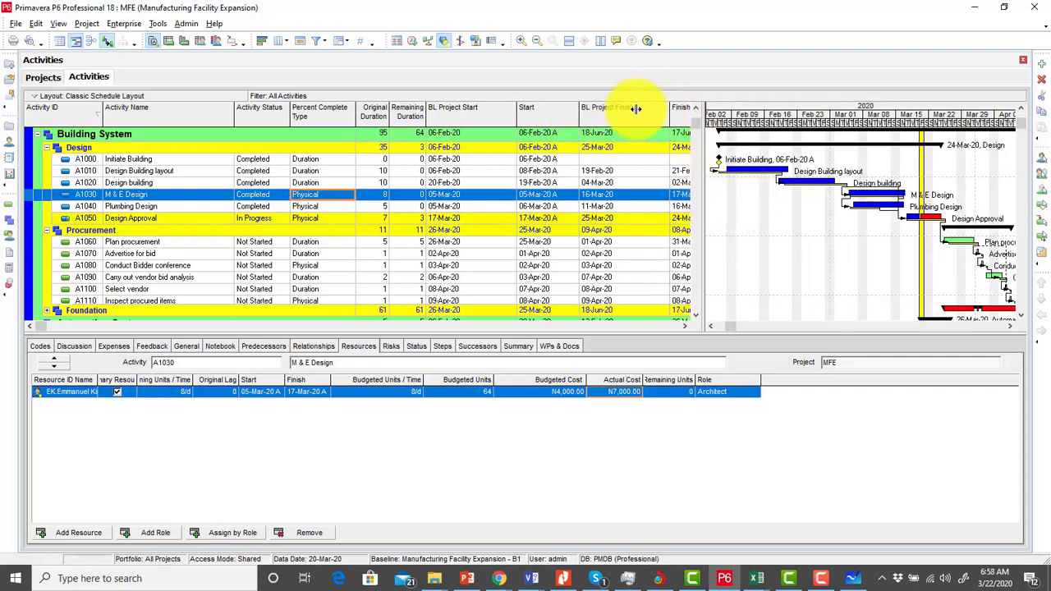
pyautogui.moveTo(636, 108); pyautogui.dragTo(625, 110)
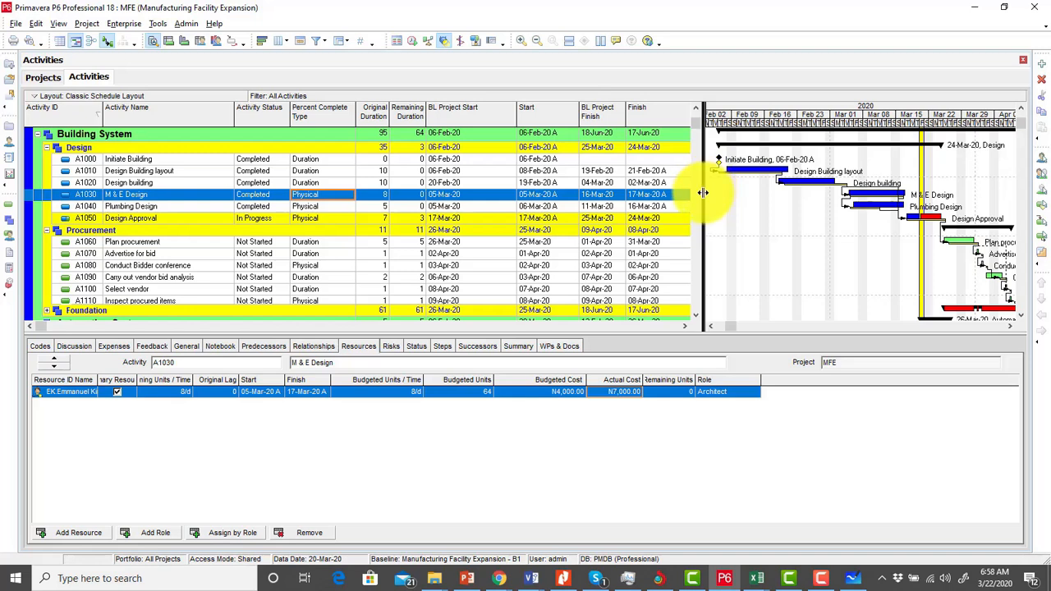
pyautogui.moveTo(702, 193)
pyautogui.mouseDown()
pyautogui.moveTo(732, 197)
pyautogui.moveTo(718, 194)
pyautogui.mouseUp()
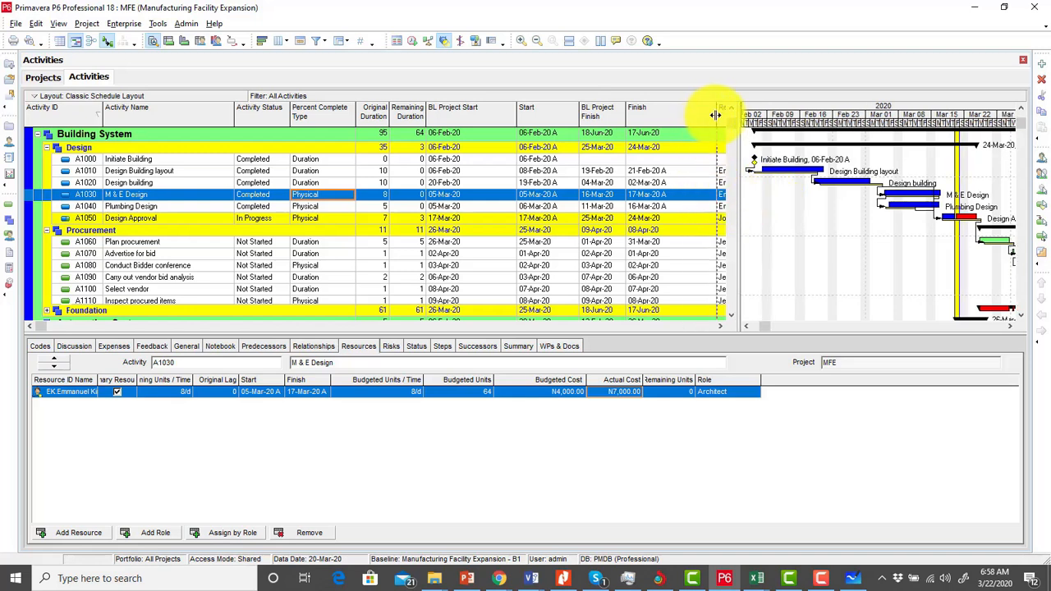
pyautogui.moveTo(715, 115); pyautogui.dragTo(679, 116)
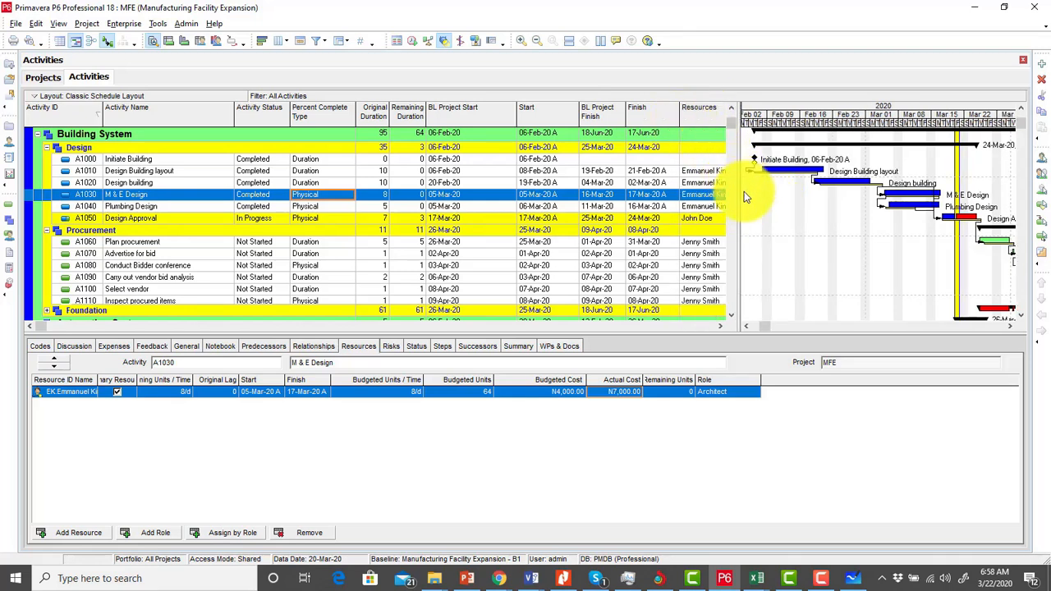
# Step: Shrink the activity table back to the Start column to give the Gantt chart more room
pyautogui.moveTo(736, 198); pyautogui.dragTo(595, 201)
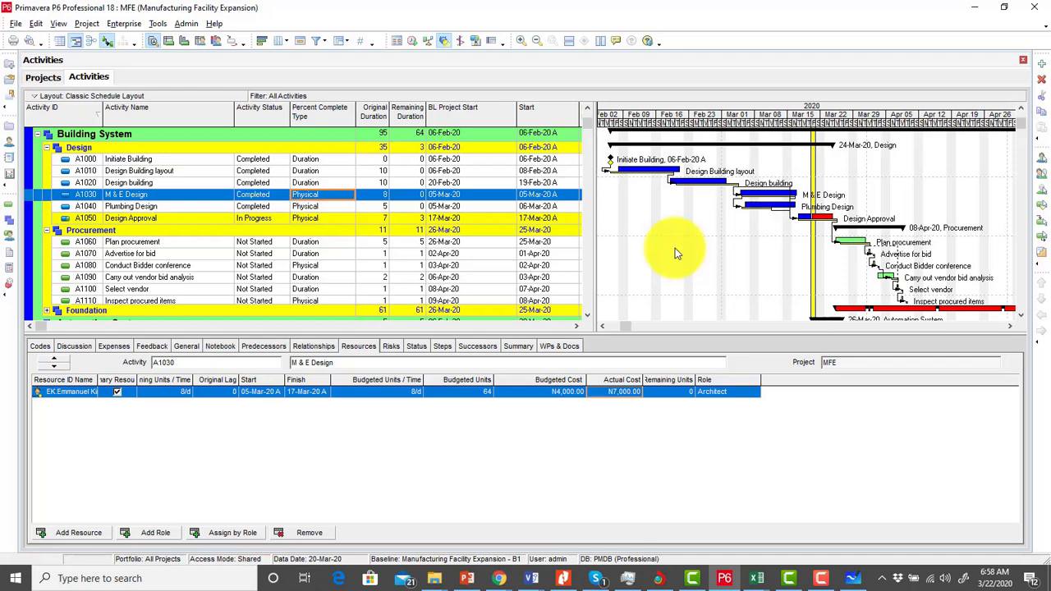
pyautogui.scroll(-1, 671, 250)
pyautogui.scroll(1, 672, 250)
pyautogui.scroll(1, 671, 250)
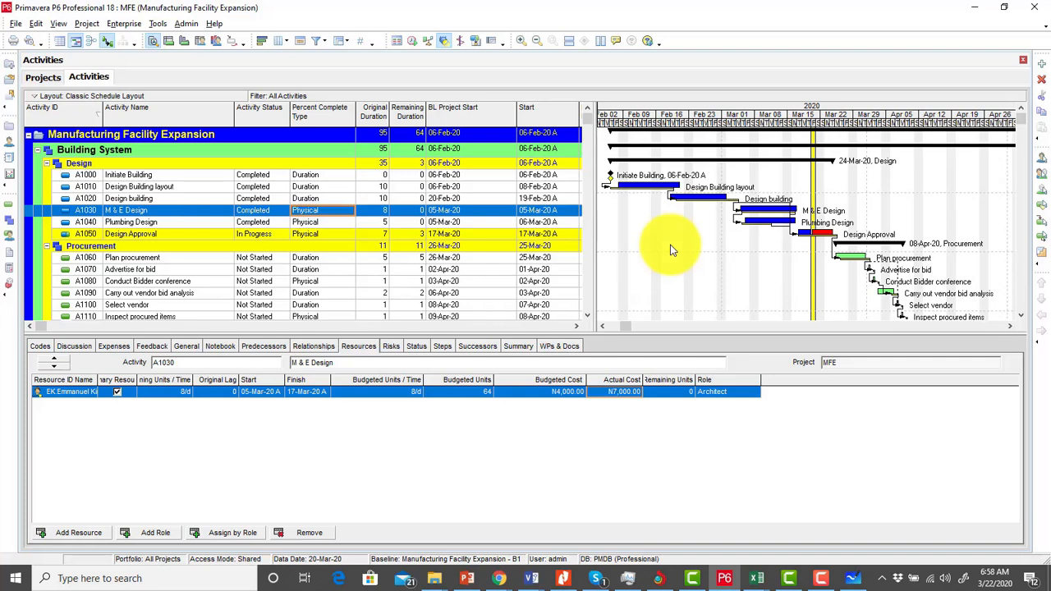